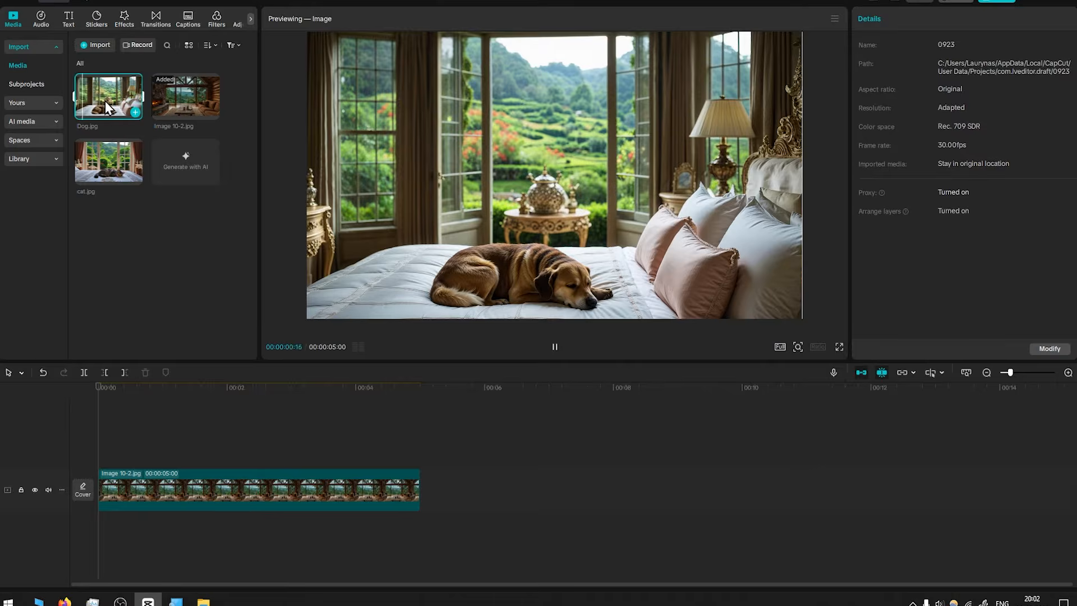
Add Dog.jpg to a new track above the background image clip
{"action": "left_click_drag", "start_coordinate": [106, 101], "coordinate": [194, 462]}
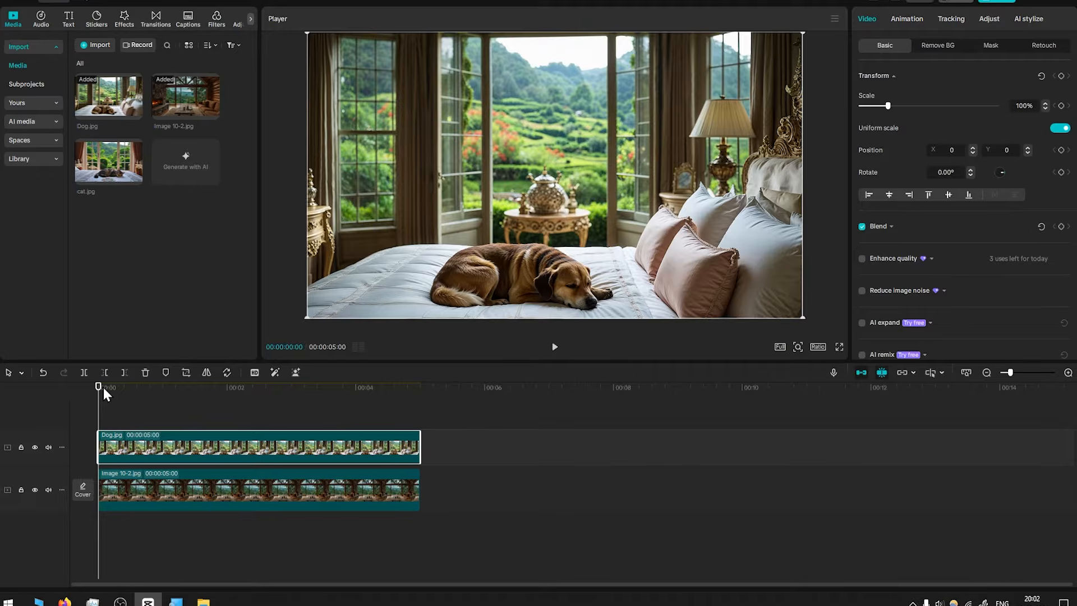
Add a Pen mask to the dog clip
{"action": "scroll", "coordinate": [509, 306], "scroll_direction": "up", "scroll_amount": 5}
{"action": "left_click_drag", "start_coordinate": [584, 217], "coordinate": [546, 110]}
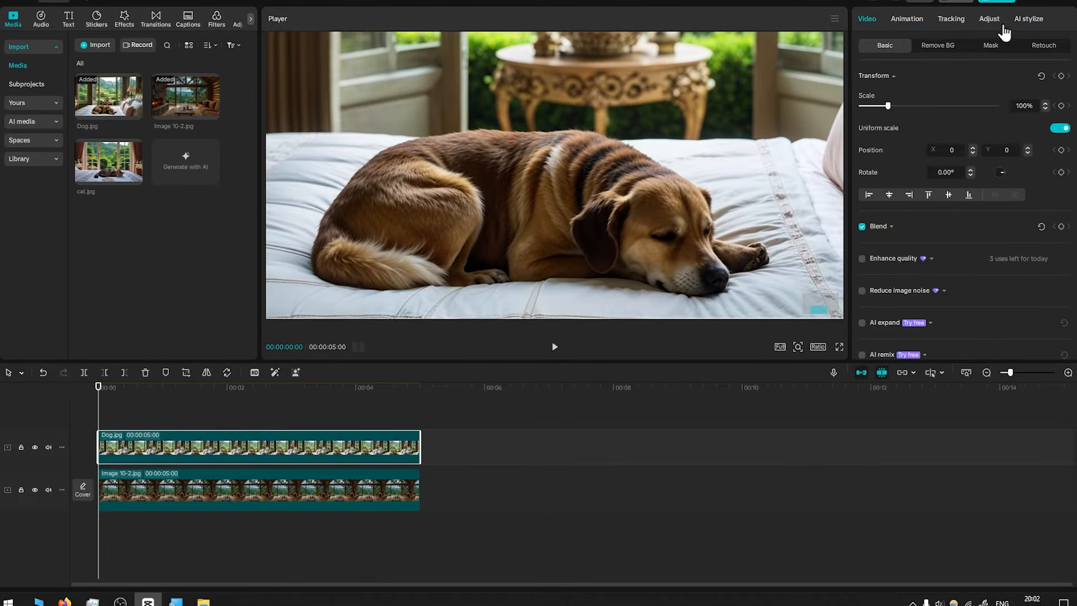
{"action": "left_click", "coordinate": [992, 46]}
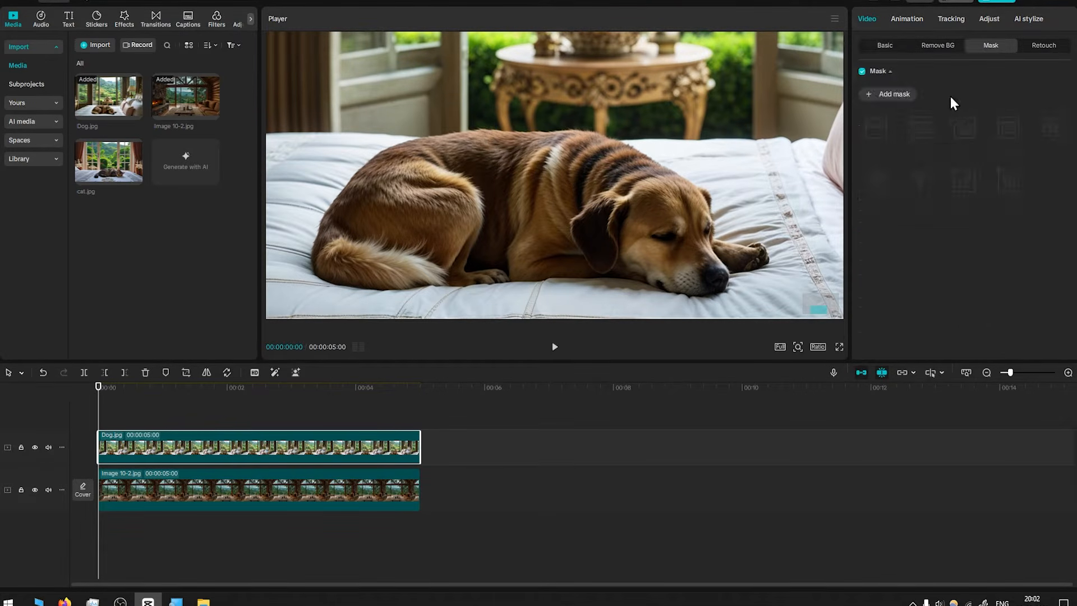
{"action": "left_click", "coordinate": [894, 95]}
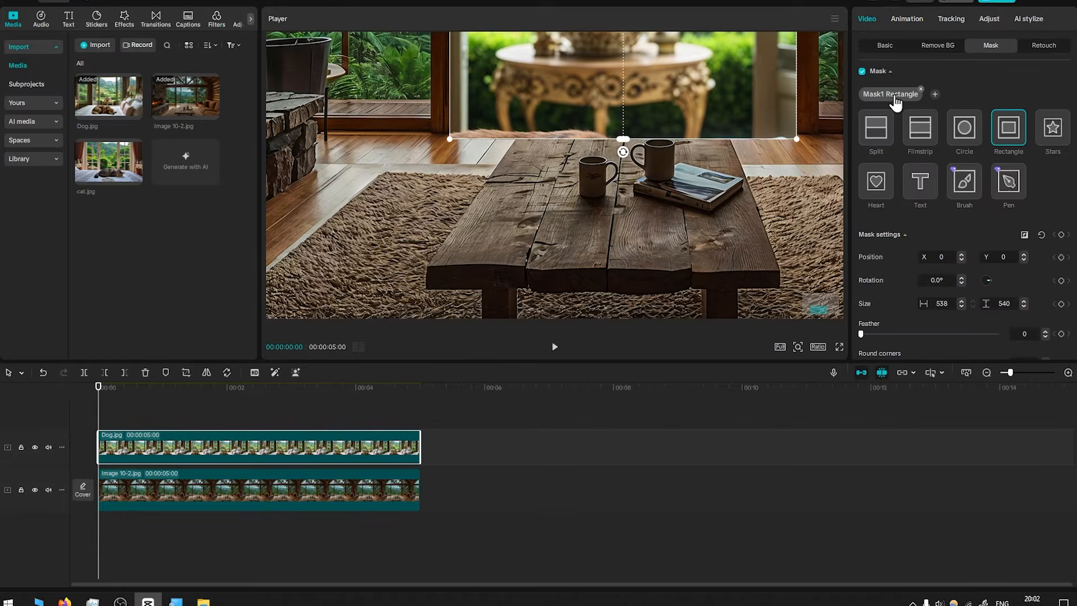
{"action": "left_click", "coordinate": [1008, 181]}
Place Pen mask points along the dog's underside, around its nose and up its head
{"action": "left_click", "coordinate": [535, 282]}
{"action": "left_click", "coordinate": [554, 279]}
{"action": "left_click", "coordinate": [572, 279]}
{"action": "left_click", "coordinate": [588, 278]}
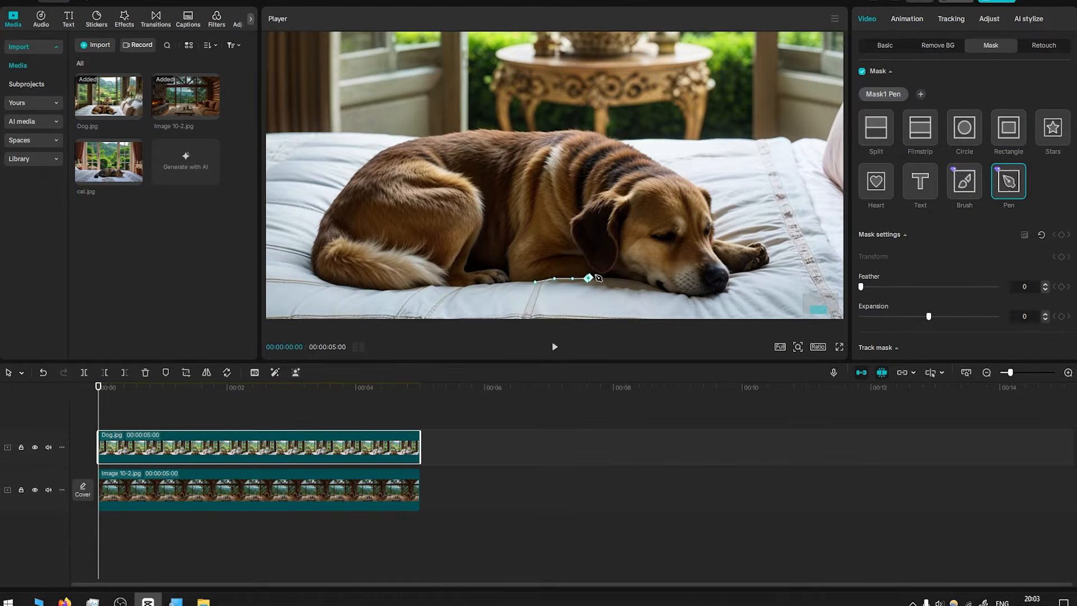
{"action": "left_click", "coordinate": [610, 278]}
{"action": "left_click", "coordinate": [625, 278]}
{"action": "left_click", "coordinate": [646, 284]}
{"action": "left_click", "coordinate": [672, 293]}
{"action": "left_click", "coordinate": [693, 296]}
{"action": "left_click", "coordinate": [708, 298]}
{"action": "left_click", "coordinate": [725, 296]}
{"action": "left_click", "coordinate": [731, 286]}
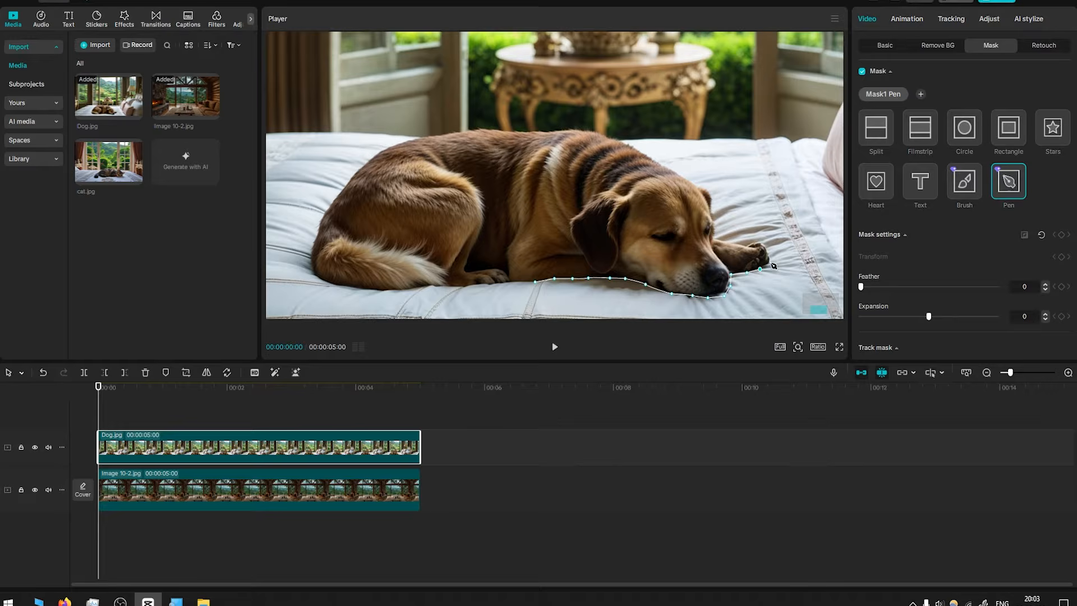
{"action": "left_click", "coordinate": [726, 243]}
{"action": "left_click", "coordinate": [714, 238]}
{"action": "left_click", "coordinate": [716, 227]}
{"action": "left_click", "coordinate": [714, 215]}
{"action": "left_click", "coordinate": [712, 198]}
{"action": "left_click", "coordinate": [701, 186]}
{"action": "left_click", "coordinate": [672, 168]}
Continue the Pen outline along the dog's back
{"action": "scroll", "coordinate": [671, 167], "scroll_direction": "up", "scroll_amount": 5}
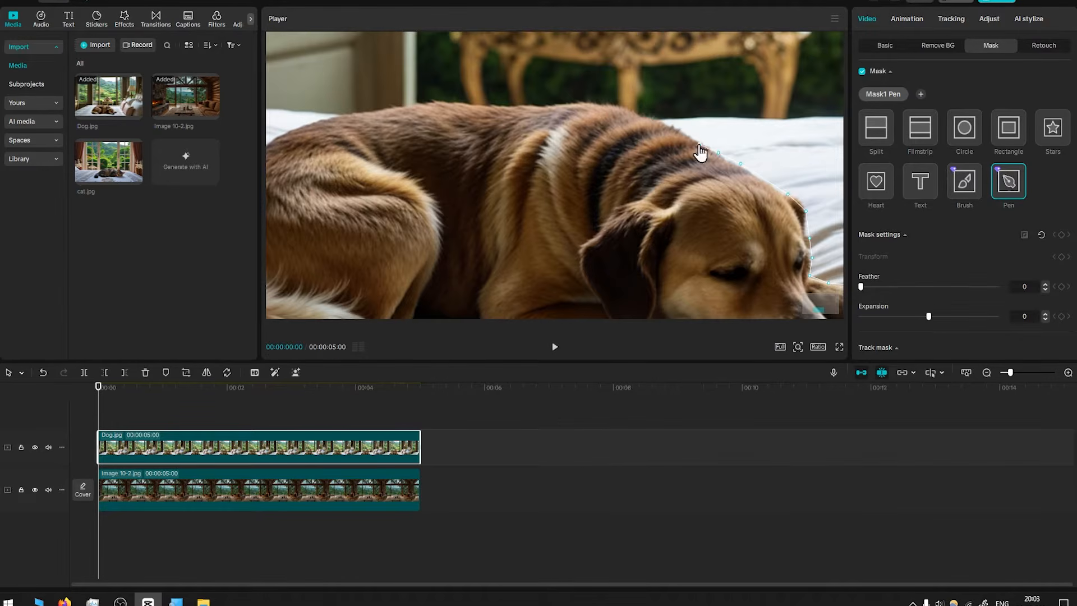
{"action": "left_click", "coordinate": [692, 136]}
{"action": "left_click", "coordinate": [655, 119]}
{"action": "left_click", "coordinate": [610, 105]}
{"action": "left_click", "coordinate": [581, 105]}
{"action": "left_click", "coordinate": [524, 104]}
{"action": "left_click", "coordinate": [467, 105]}
{"action": "left_click", "coordinate": [418, 104]}
{"action": "left_click", "coordinate": [334, 119]}
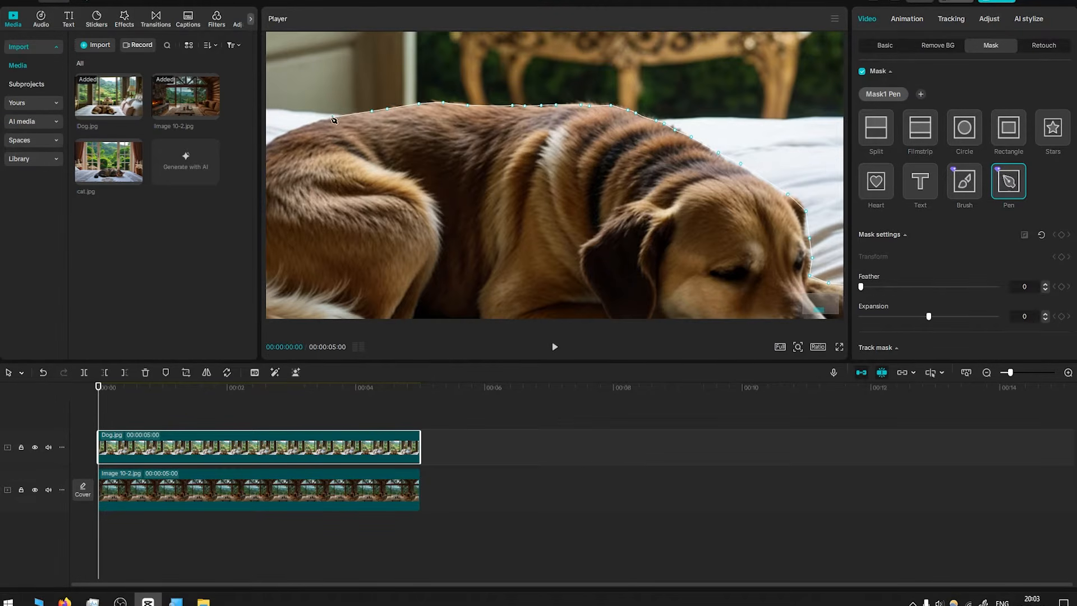
{"action": "left_click", "coordinate": [319, 121]}
Trace the Pen outline around the dog's hindquarters and tail
{"action": "left_click_drag", "start_coordinate": [429, 210], "coordinate": [707, 123]}
{"action": "left_click", "coordinate": [575, 43]}
{"action": "left_click", "coordinate": [556, 50]}
{"action": "left_click", "coordinate": [542, 62]}
{"action": "left_click", "coordinate": [526, 73]}
{"action": "left_click", "coordinate": [508, 94]}
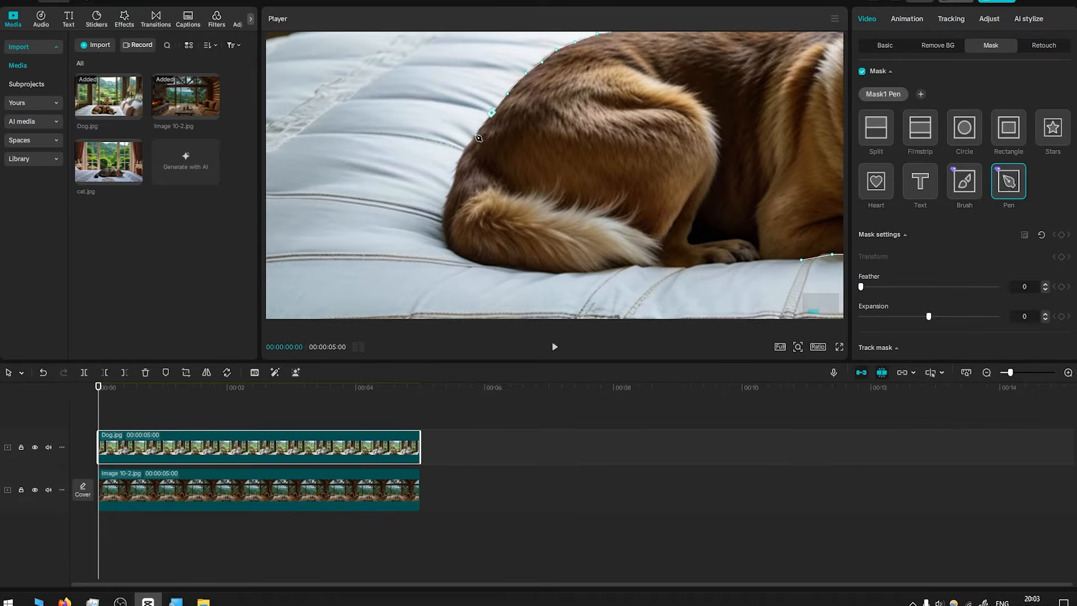
{"action": "left_click", "coordinate": [476, 135]}
{"action": "left_click", "coordinate": [455, 178]}
{"action": "left_click", "coordinate": [442, 228]}
{"action": "left_click", "coordinate": [470, 262]}
{"action": "left_click", "coordinate": [525, 269]}
{"action": "left_click", "coordinate": [572, 272]}
{"action": "left_click", "coordinate": [634, 266]}
{"action": "left_click", "coordinate": [658, 265]}
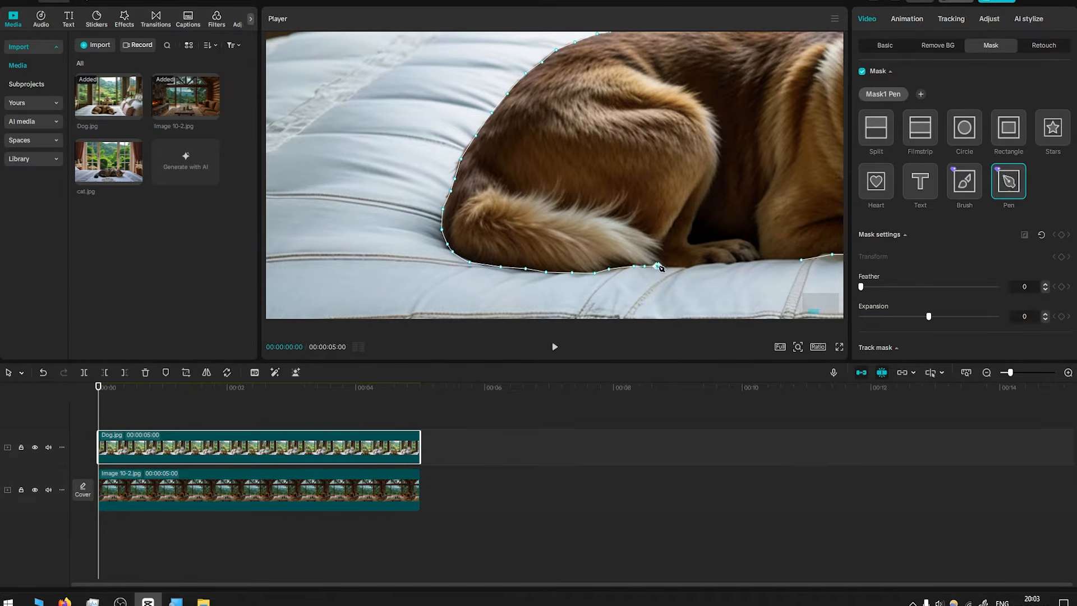
Close the Pen outline along the dog's underside back at the starting point
{"action": "left_click", "coordinate": [669, 266]}
{"action": "left_click", "coordinate": [691, 264]}
{"action": "left_click", "coordinate": [715, 262]}
{"action": "left_click", "coordinate": [728, 261]}
{"action": "left_click", "coordinate": [740, 260]}
{"action": "left_click", "coordinate": [754, 260]}
{"action": "left_click", "coordinate": [773, 259]}
{"action": "left_click_drag", "start_coordinate": [776, 262], "coordinate": [519, 262]}
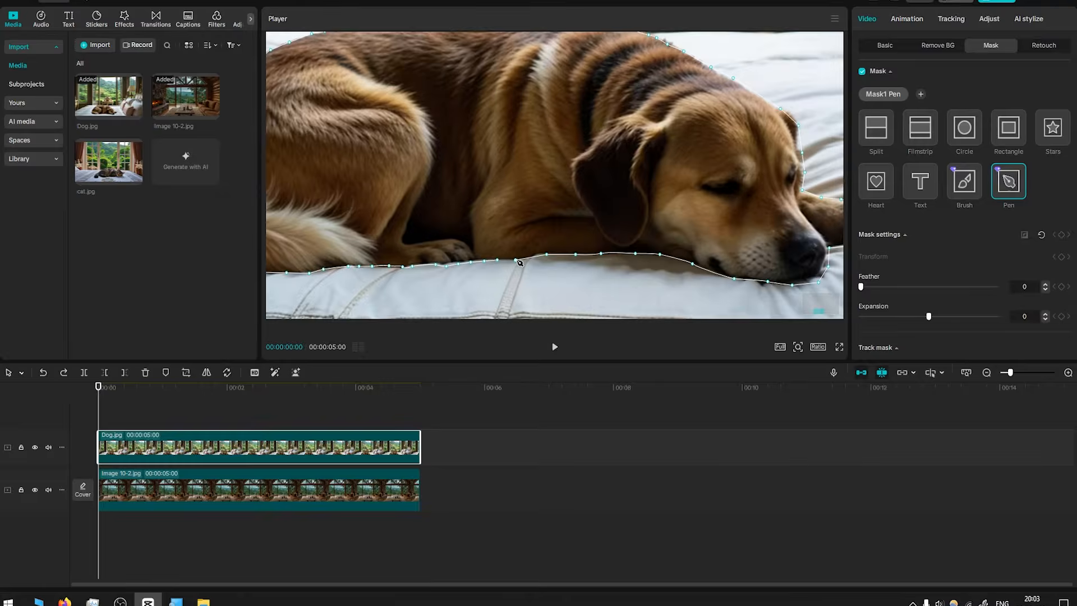
{"action": "left_click", "coordinate": [517, 261]}
{"action": "scroll", "coordinate": [766, 225], "scroll_direction": "up", "scroll_amount": 3}
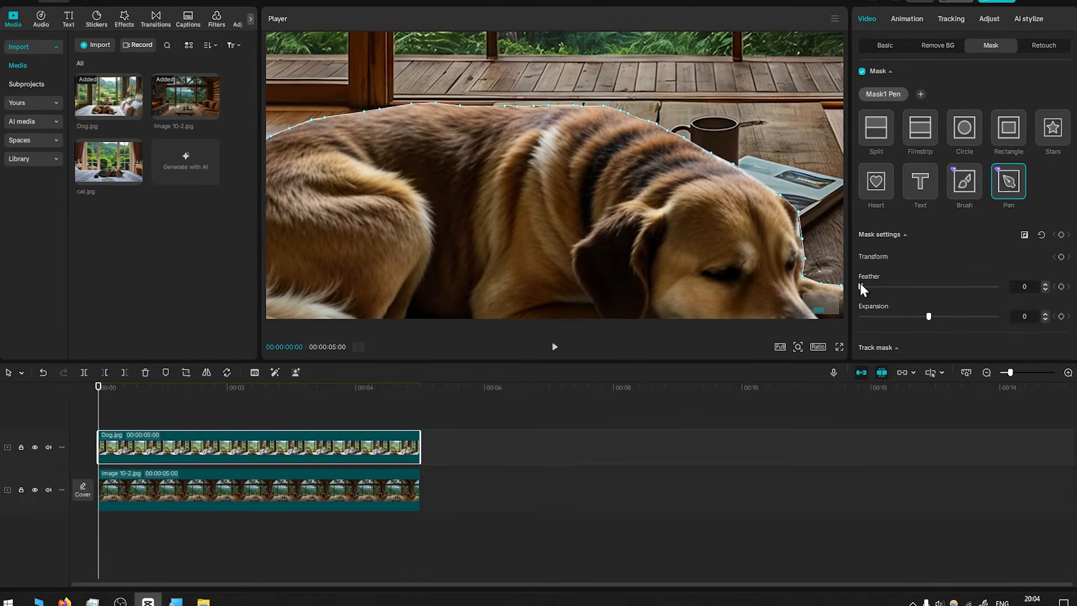
Set the mask feather to 8
{"action": "left_click_drag", "start_coordinate": [860, 285], "coordinate": [873, 285]}
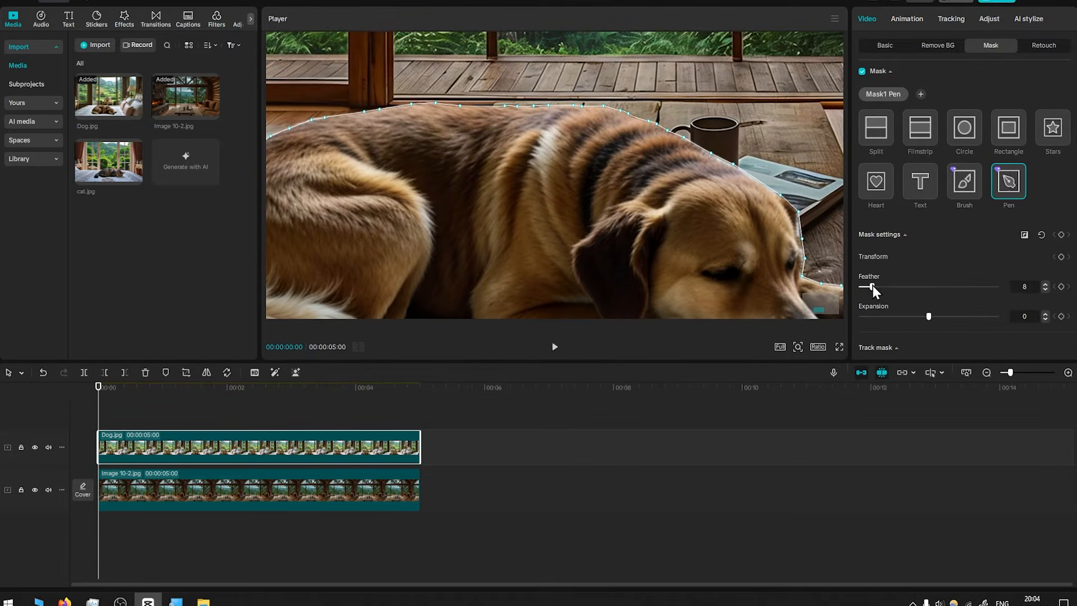
{"action": "scroll", "coordinate": [609, 188], "scroll_direction": "down", "scroll_amount": 5}
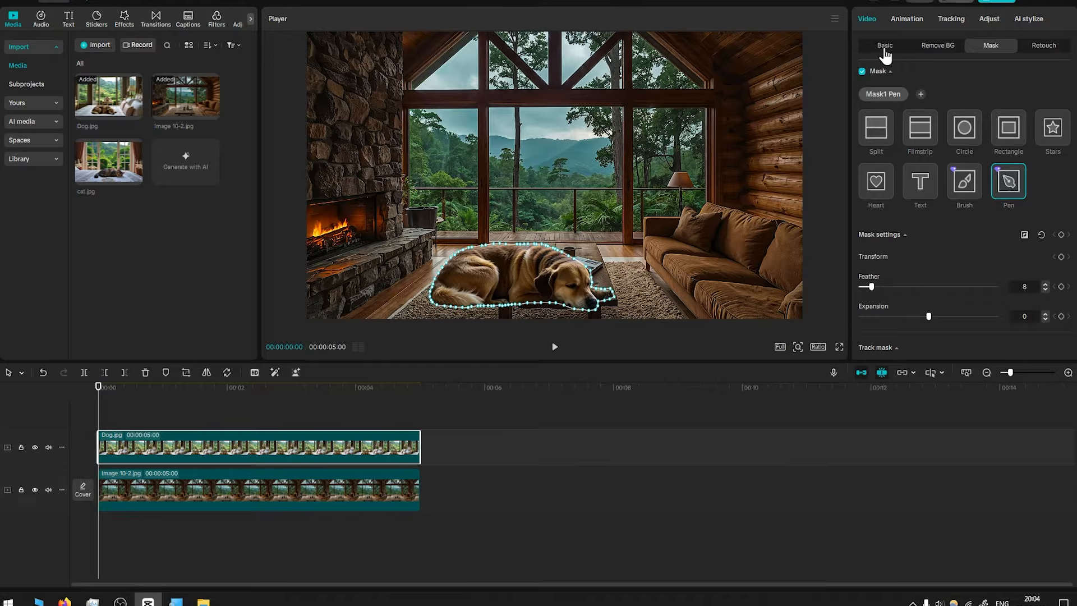
Scale the dog down to about 38% and move it onto the rug beside the fireplace
{"action": "left_click", "coordinate": [886, 46]}
{"action": "left_click_drag", "start_coordinate": [801, 33], "coordinate": [684, 100]}
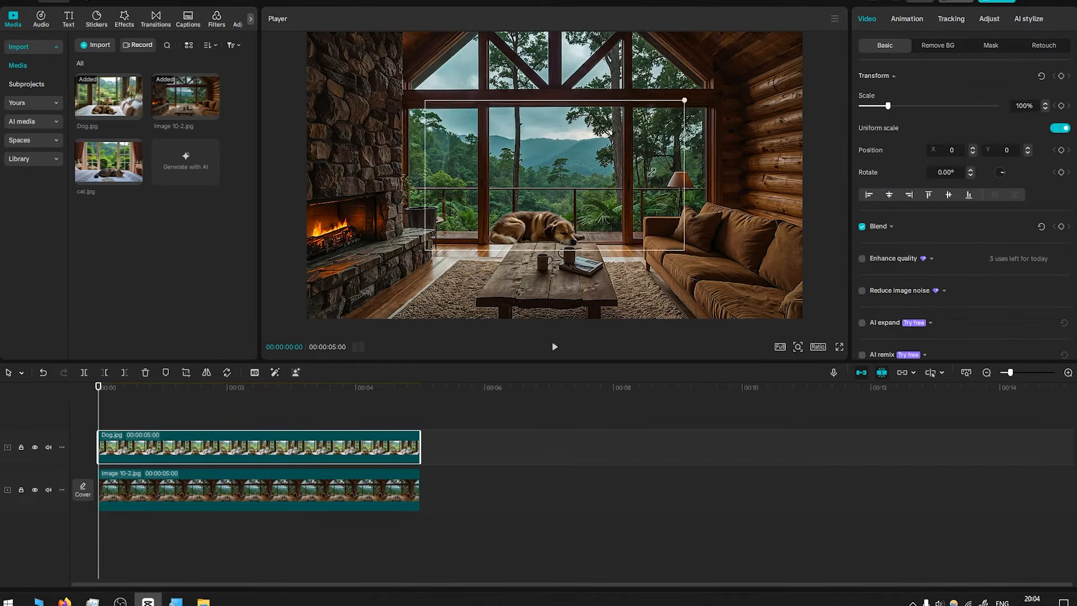
{"action": "left_click_drag", "start_coordinate": [651, 173], "coordinate": [649, 175]}
{"action": "left_click_drag", "start_coordinate": [529, 225], "coordinate": [469, 230]}
{"action": "scroll", "coordinate": [453, 254], "scroll_direction": "up", "scroll_amount": 5}
{"action": "scroll", "coordinate": [453, 254], "scroll_direction": "up", "scroll_amount": 3}
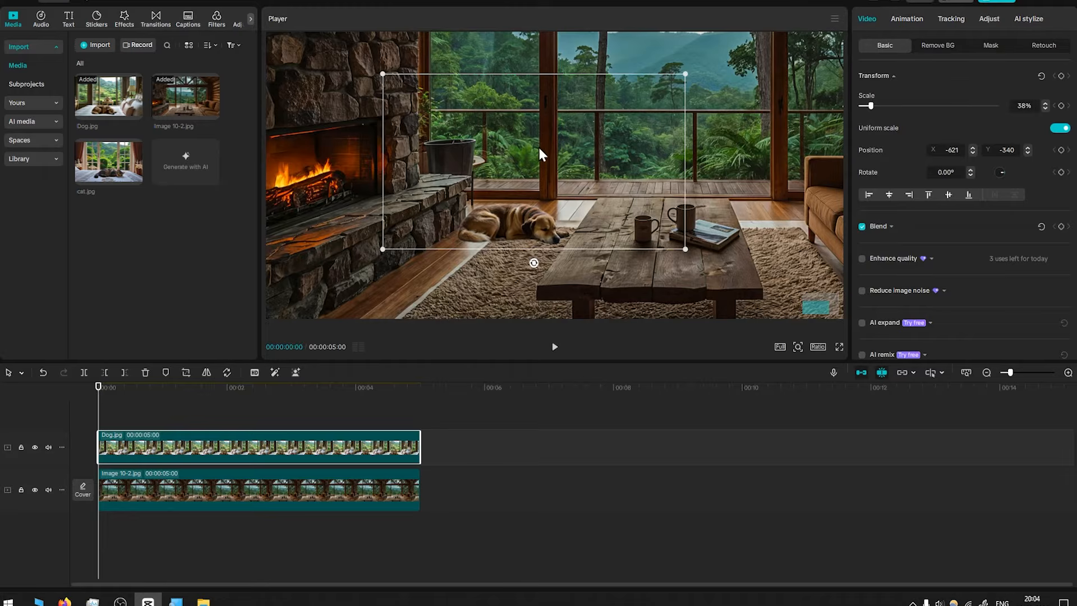
{"action": "left_click", "coordinate": [537, 148]}
{"action": "left_click_drag", "start_coordinate": [521, 187], "coordinate": [509, 204]}
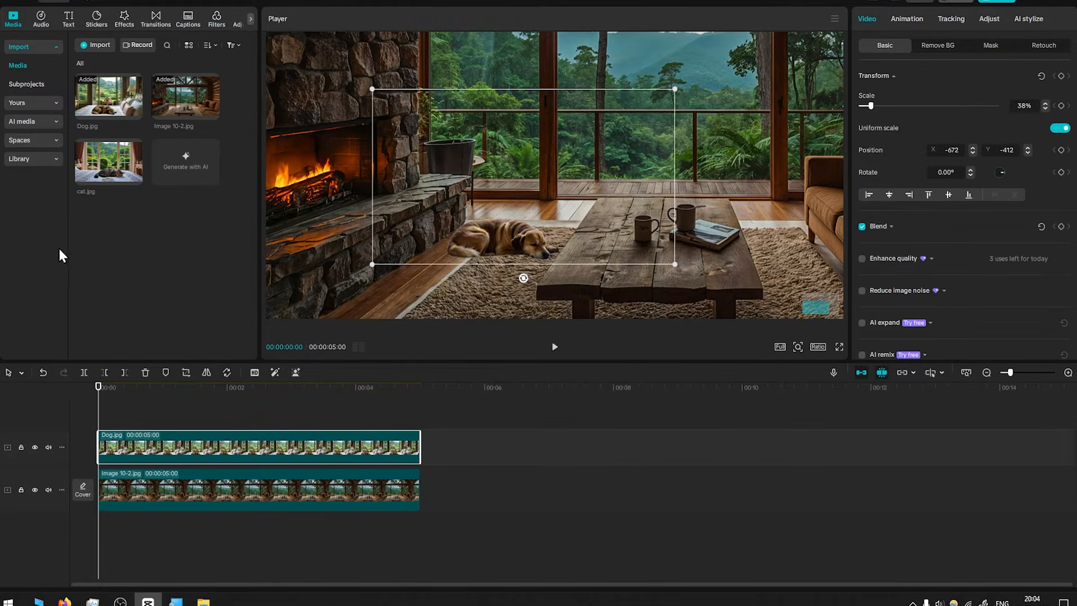
Add cat.jpg to a new top track and undo the previous edit
{"action": "left_click_drag", "start_coordinate": [113, 173], "coordinate": [100, 410]}
{"action": "key", "text": "ctrl+z"}
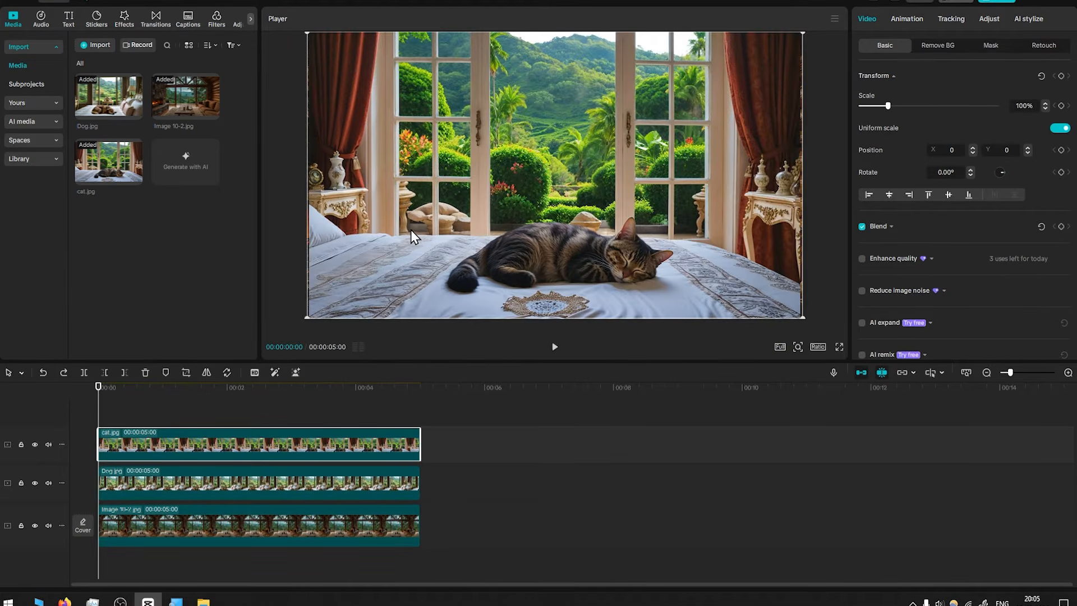
Add a Pen mask to the cat clip
{"action": "left_click", "coordinate": [203, 373]}
{"action": "left_click", "coordinate": [992, 46]}
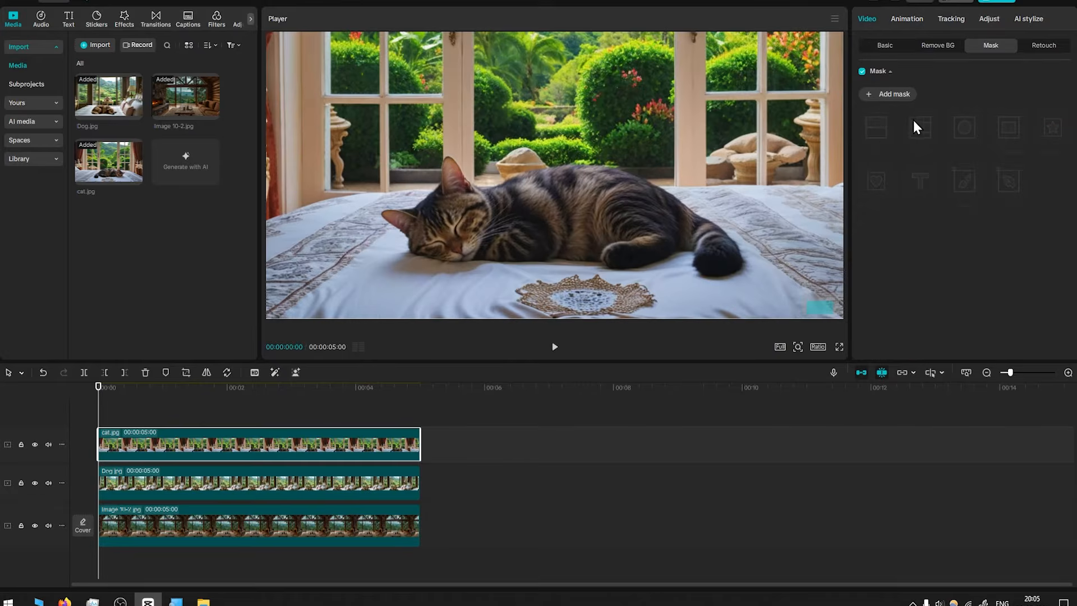
{"action": "left_click", "coordinate": [885, 95]}
{"action": "left_click", "coordinate": [1009, 181]}
{"action": "scroll", "coordinate": [483, 222], "scroll_direction": "up", "scroll_amount": 4}
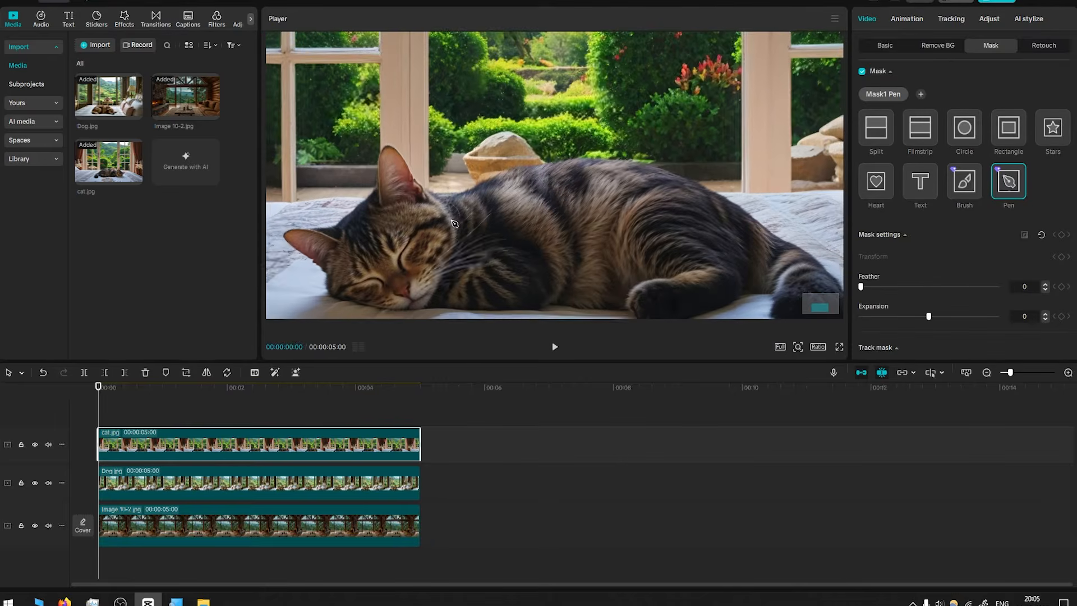
{"action": "scroll", "coordinate": [482, 222], "scroll_direction": "up", "scroll_amount": 1}
Trace Pen mask points along the cat's back toward its hind leg
{"action": "left_click", "coordinate": [534, 153]}
{"action": "left_click", "coordinate": [557, 143]}
{"action": "left_click", "coordinate": [580, 133]}
{"action": "left_click", "coordinate": [599, 131]}
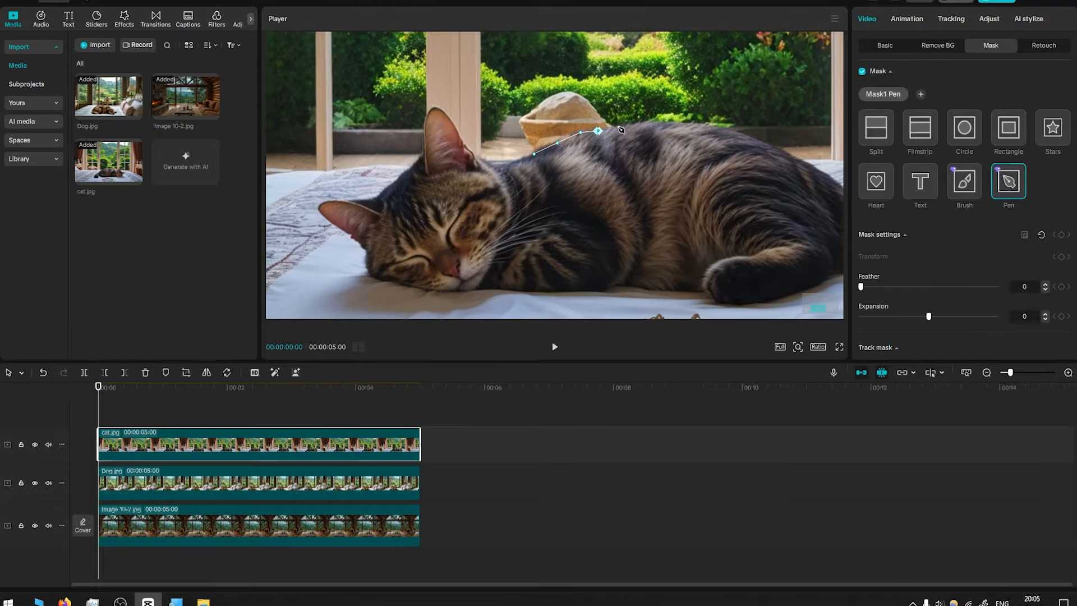
{"action": "left_click", "coordinate": [619, 128]}
{"action": "left_click", "coordinate": [638, 122]}
{"action": "left_click", "coordinate": [652, 121]}
{"action": "left_click", "coordinate": [746, 135]}
{"action": "left_click", "coordinate": [772, 146]}
{"action": "left_click", "coordinate": [787, 153]}
{"action": "left_click", "coordinate": [815, 165]}
{"action": "left_click_drag", "start_coordinate": [818, 169], "coordinate": [517, 177]}
{"action": "left_click", "coordinate": [533, 187]}
{"action": "left_click", "coordinate": [555, 207]}
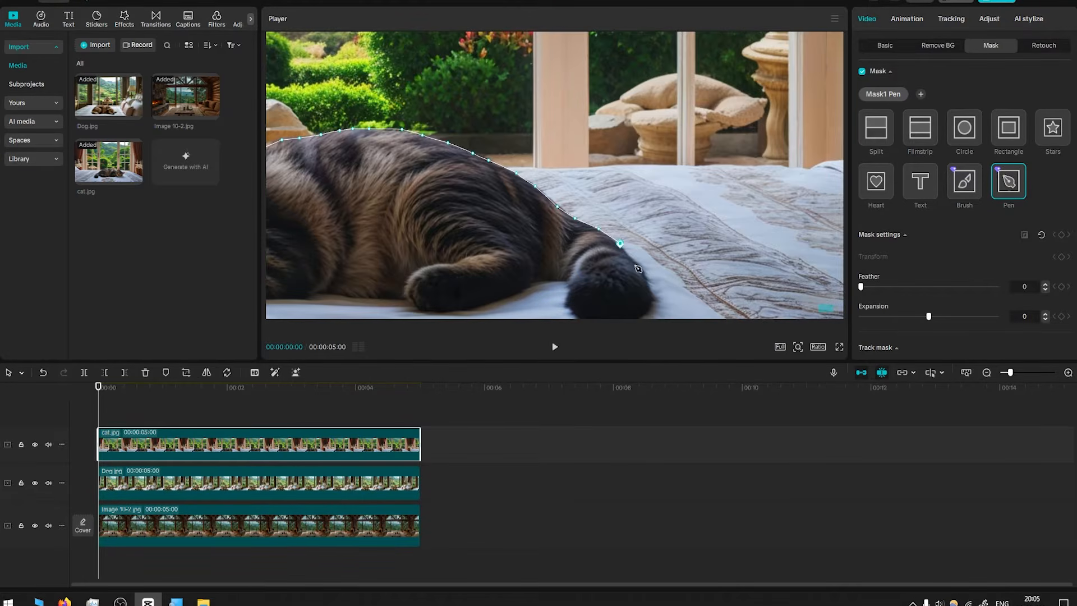
Trace the Pen outline around the cat's hind paw and tail
{"action": "left_click", "coordinate": [642, 233]}
{"action": "left_click", "coordinate": [627, 243]}
{"action": "left_click", "coordinate": [608, 246]}
{"action": "left_click", "coordinate": [589, 244]}
{"action": "left_click", "coordinate": [574, 239]}
{"action": "left_click", "coordinate": [563, 230]}
{"action": "left_click", "coordinate": [558, 221]}
{"action": "left_click", "coordinate": [561, 210]}
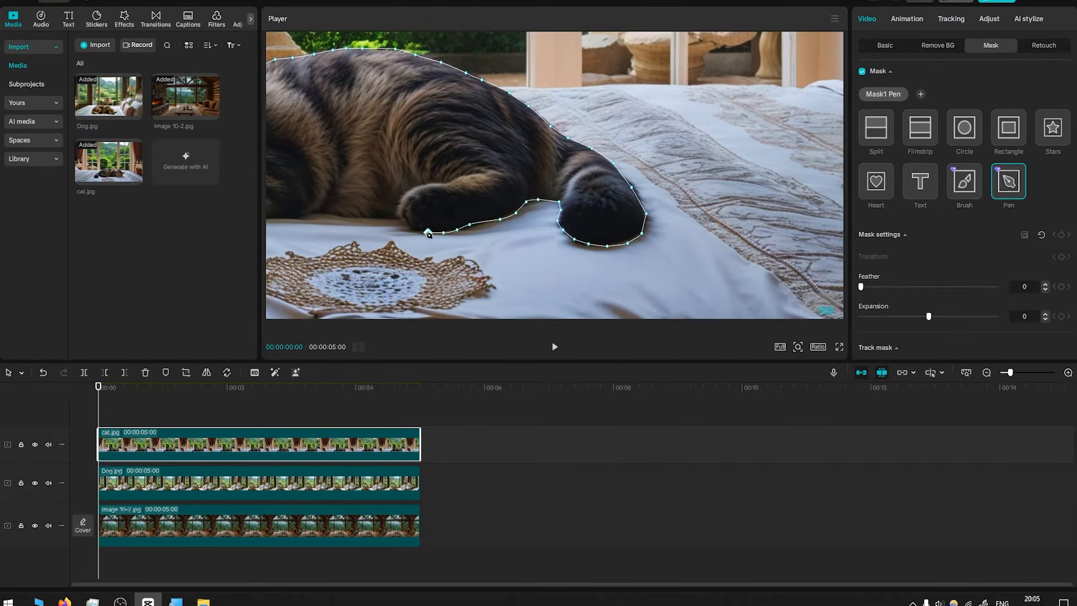
Continue the outline along the cat's underside, undoing two misplaced points
{"action": "left_click_drag", "start_coordinate": [345, 189], "coordinate": [681, 188]}
{"action": "scroll", "coordinate": [681, 188], "scroll_direction": "up", "scroll_amount": 2}
{"action": "left_click", "coordinate": [743, 234]}
{"action": "key", "text": "ctrl+z"}
{"action": "key", "text": "ctrl+z"}
{"action": "left_click", "coordinate": [773, 233]}
{"action": "left_click", "coordinate": [726, 231]}
{"action": "left_click", "coordinate": [706, 230]}
{"action": "left_click", "coordinate": [690, 228]}
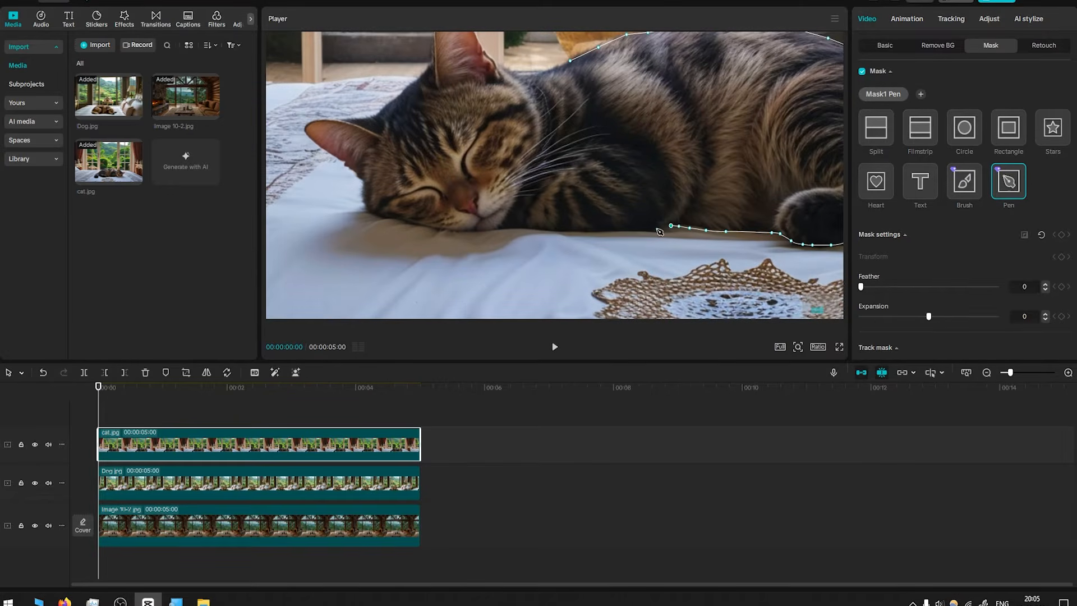
Trace the outline along the cat's chest and chin up to its cheek
{"action": "left_click", "coordinate": [498, 231]}
{"action": "left_click", "coordinate": [462, 232]}
{"action": "left_click", "coordinate": [425, 227]}
{"action": "left_click", "coordinate": [380, 218]}
{"action": "left_click", "coordinate": [367, 208]}
{"action": "left_click", "coordinate": [363, 180]}
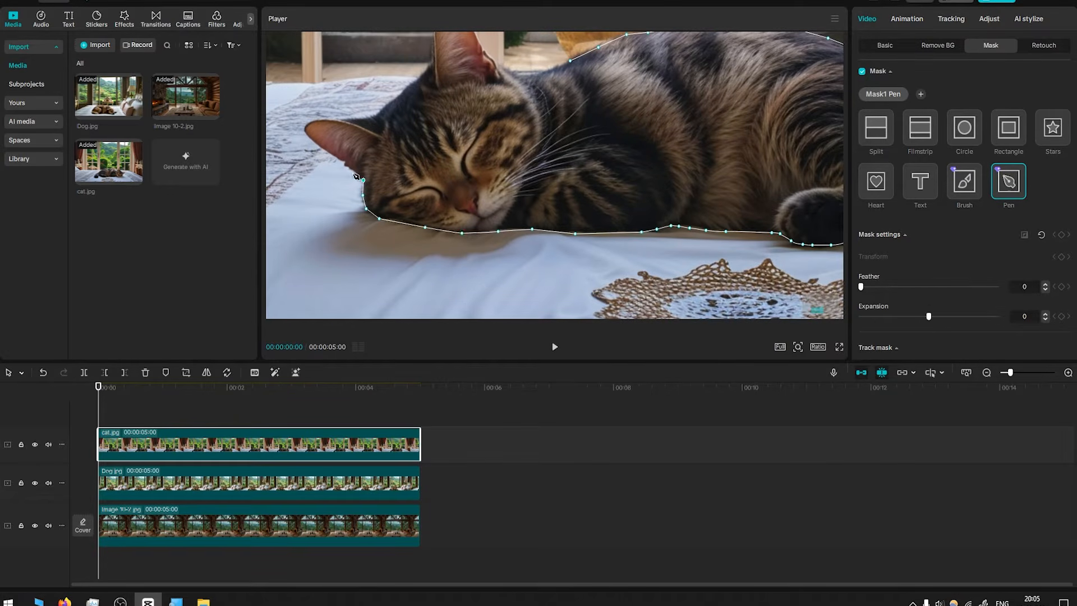
{"action": "left_click", "coordinate": [353, 169]}
{"action": "left_click", "coordinate": [338, 159]}
Outline the cat's ears and close the Pen mask at its starting point
{"action": "left_click", "coordinate": [309, 137]}
{"action": "left_click", "coordinate": [308, 125]}
{"action": "left_click", "coordinate": [340, 120]}
{"action": "left_click", "coordinate": [362, 120]}
{"action": "left_click", "coordinate": [380, 113]}
{"action": "left_click", "coordinate": [405, 87]}
{"action": "left_click", "coordinate": [425, 74]}
{"action": "left_click", "coordinate": [433, 55]}
{"action": "left_click", "coordinate": [477, 167]}
{"action": "left_click", "coordinate": [482, 140]}
{"action": "left_click", "coordinate": [493, 139]}
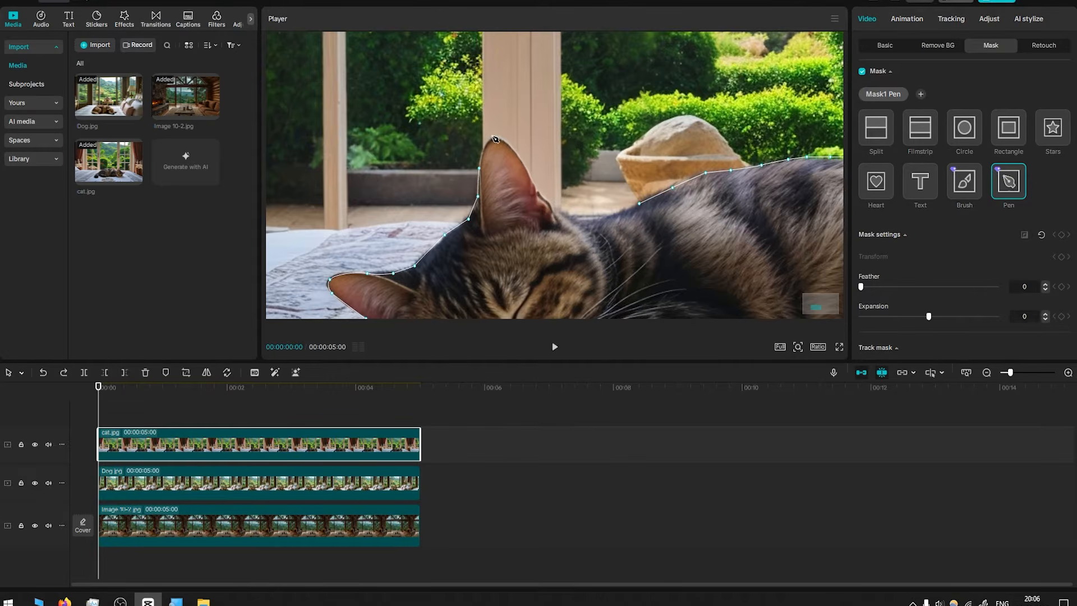
{"action": "left_click", "coordinate": [502, 136]}
{"action": "left_click_drag", "start_coordinate": [522, 159], "coordinate": [528, 173]}
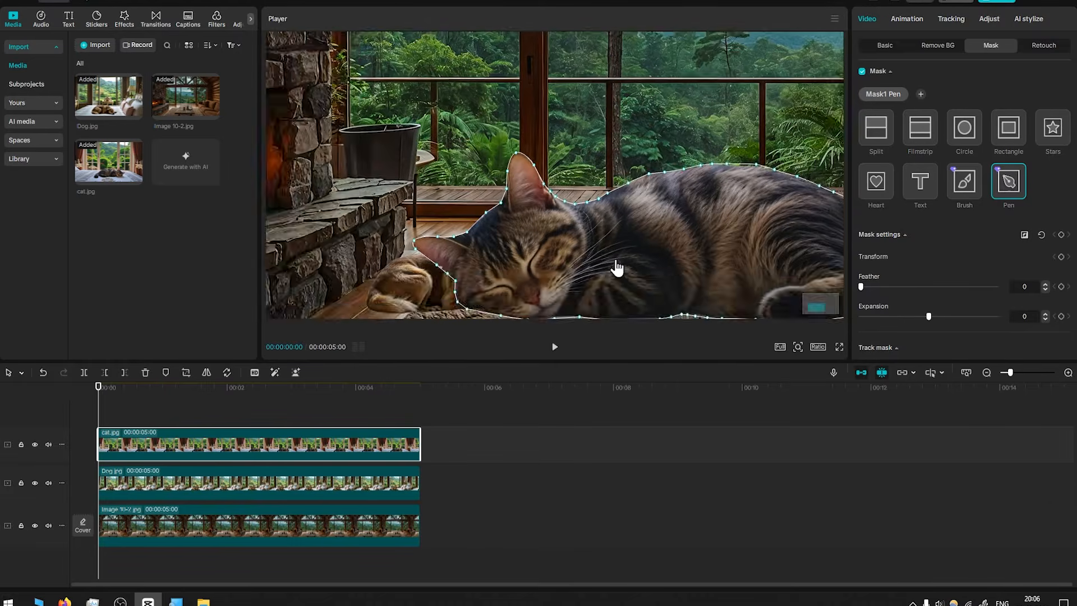
Scale the cat to 33% and place it on the sofa's right cushion
{"action": "scroll", "coordinate": [715, 253], "scroll_direction": "up", "scroll_amount": 2}
{"action": "left_click_drag", "start_coordinate": [699, 238], "coordinate": [503, 156]}
{"action": "scroll", "coordinate": [505, 101], "scroll_direction": "up", "scroll_amount": 2}
{"action": "left_click_drag", "start_coordinate": [543, 139], "coordinate": [500, 140]}
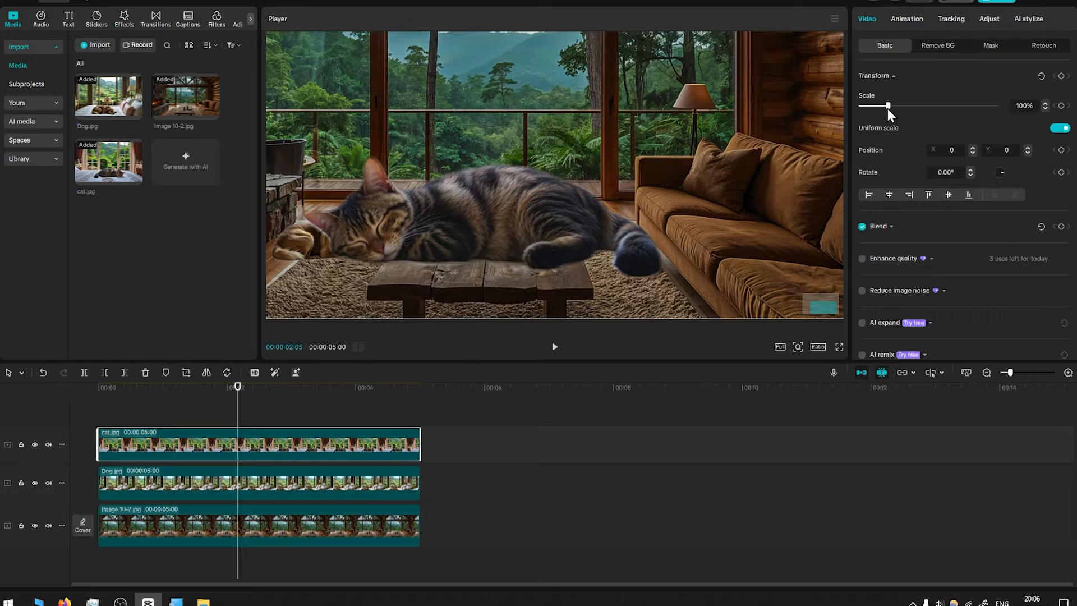
{"action": "left_click_drag", "start_coordinate": [887, 105], "coordinate": [869, 105]}
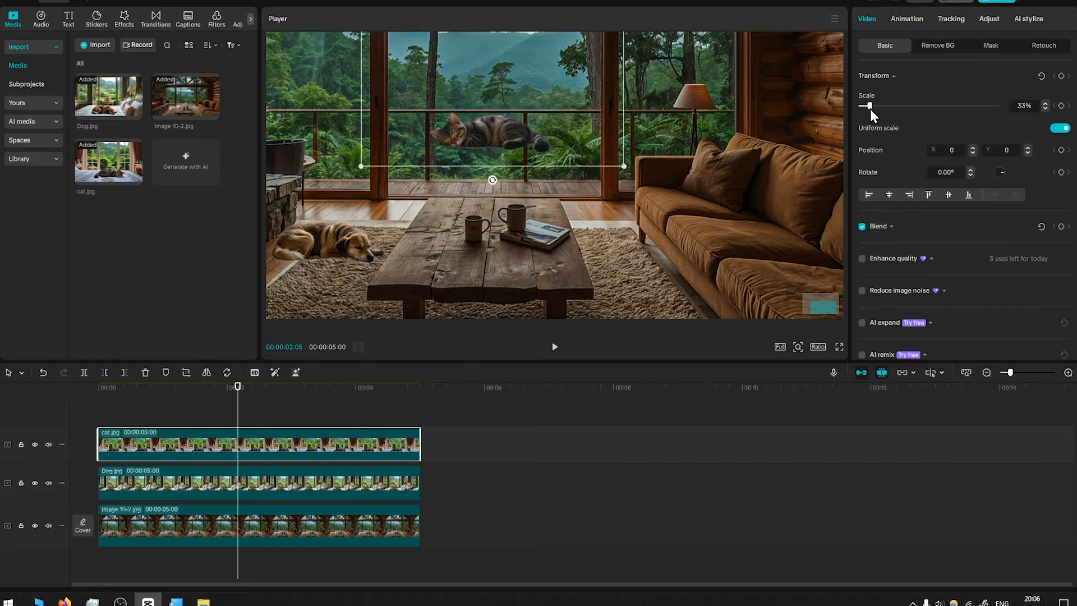
{"action": "left_click_drag", "start_coordinate": [483, 124], "coordinate": [772, 267]}
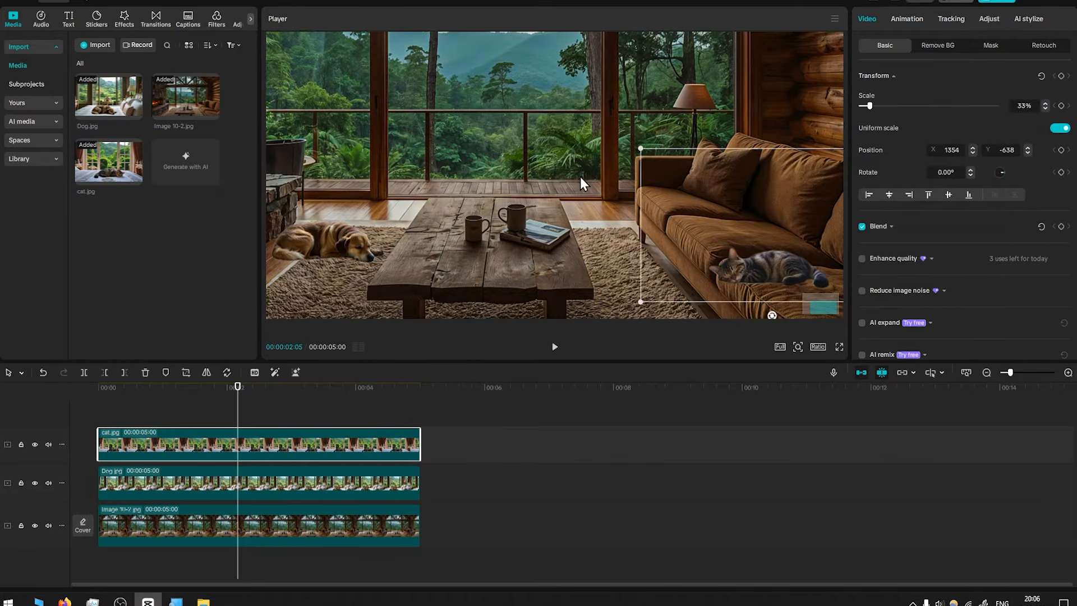
{"action": "left_click_drag", "start_coordinate": [418, 116], "coordinate": [372, 103]}
{"action": "left_click", "coordinate": [496, 192]}
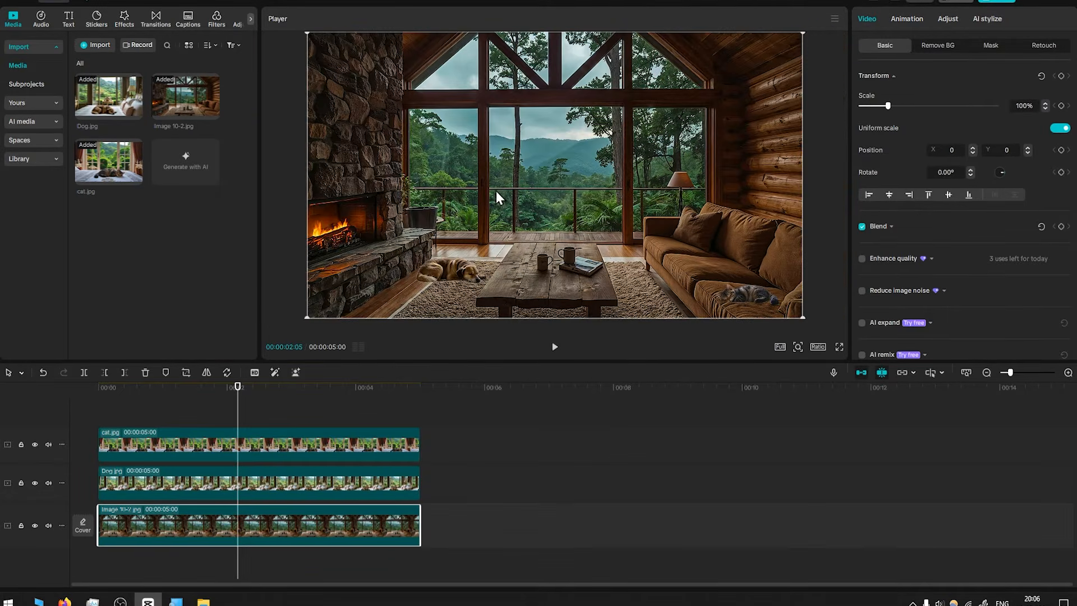
Duplicate the dog clip onto a new track below it
{"action": "scroll", "coordinate": [621, 262], "scroll_direction": "up", "scroll_amount": 5}
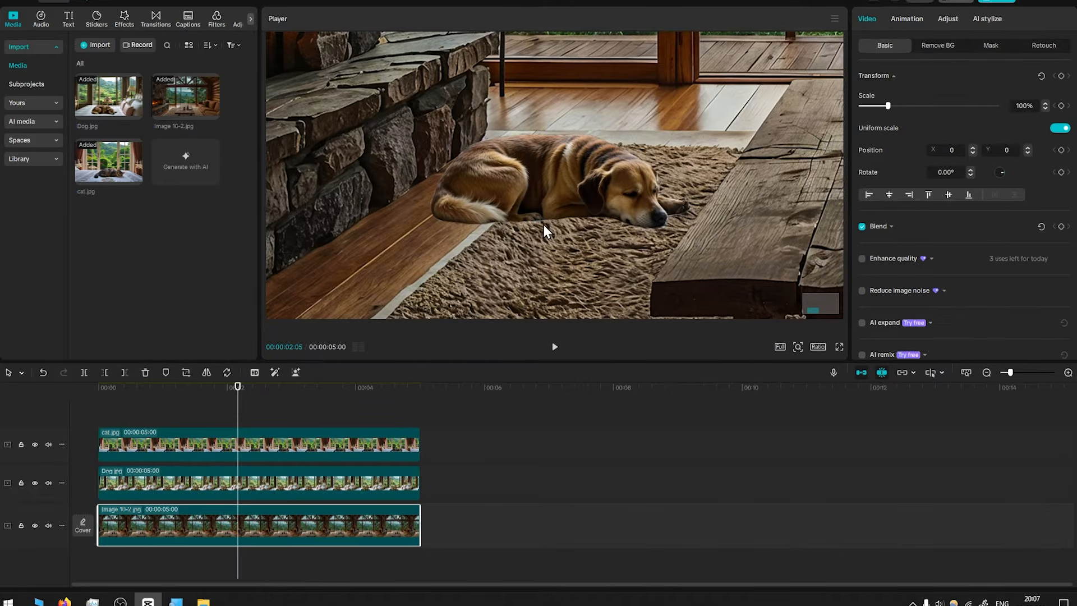
{"action": "left_click", "coordinate": [267, 487]}
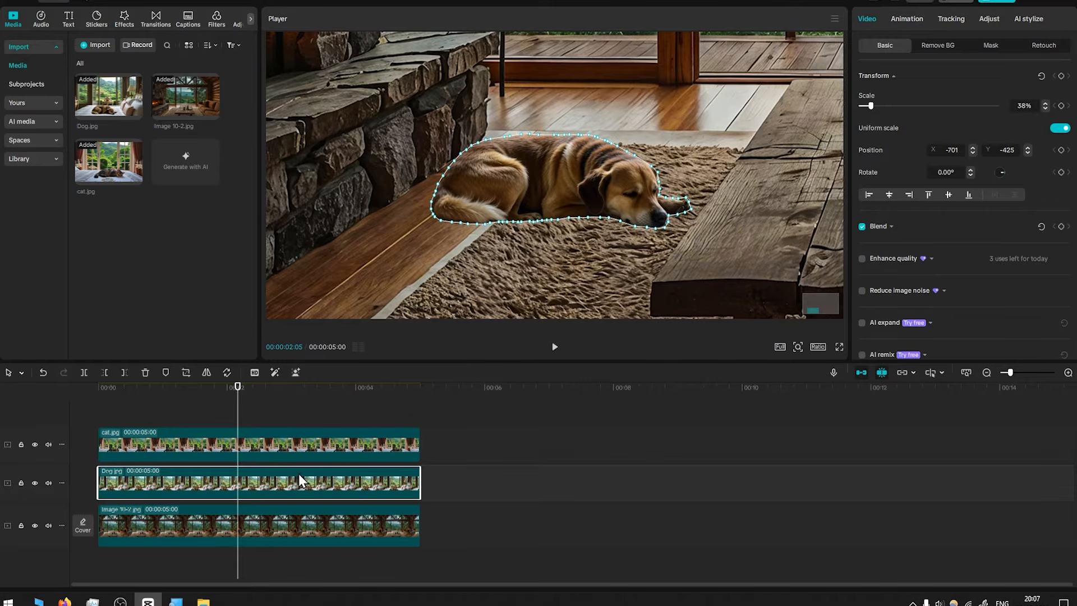
{"action": "left_click_drag", "start_coordinate": [298, 474], "coordinate": [257, 466]}
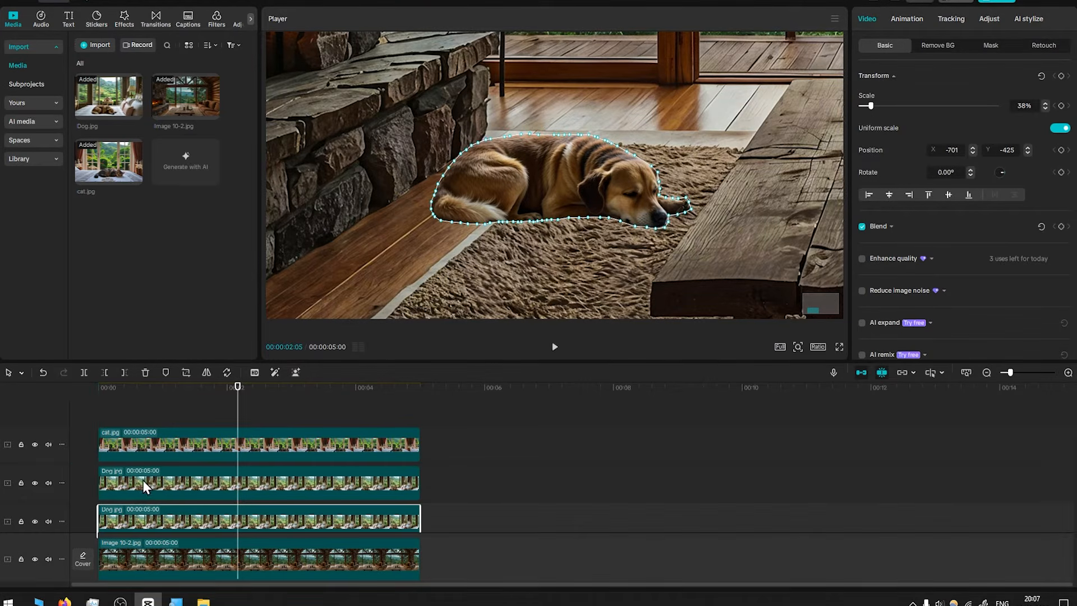
{"action": "left_click", "coordinate": [143, 480]}
{"action": "left_click", "coordinate": [147, 521]}
{"action": "left_click", "coordinate": [152, 486]}
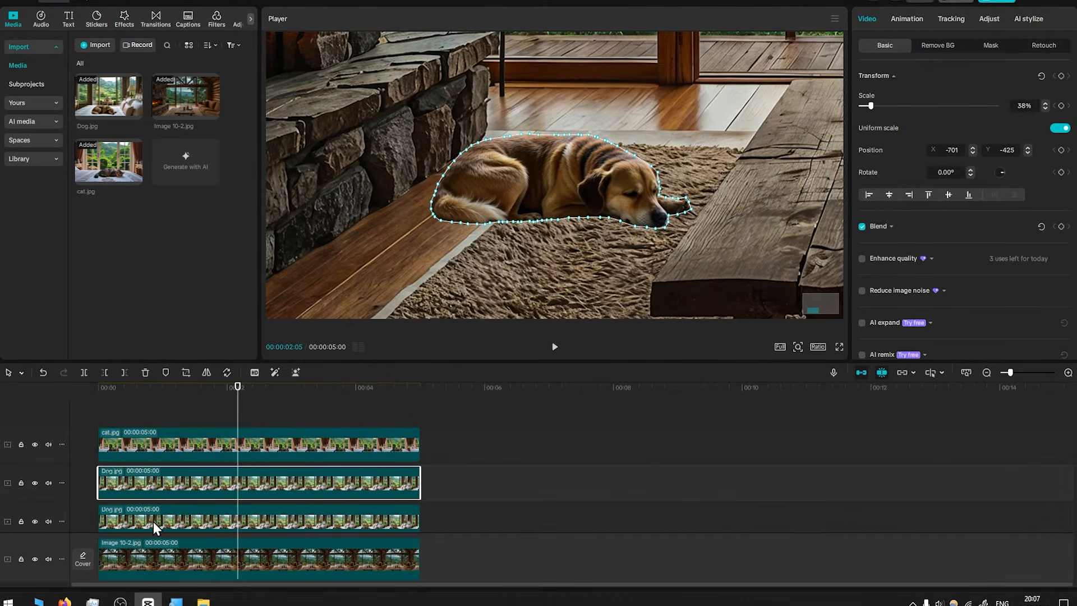
{"action": "left_click", "coordinate": [153, 519]}
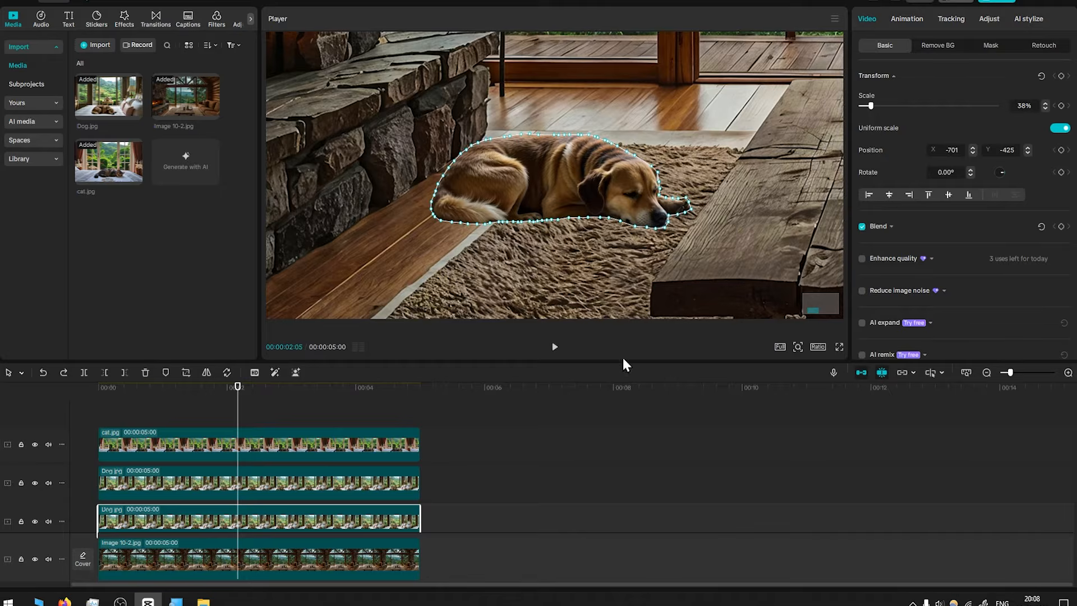
Nudge the lower dog copy's vertical position down to -442
{"action": "left_click", "coordinate": [1028, 153]}
{"action": "left_click", "coordinate": [1027, 153]}
{"action": "left_click", "coordinate": [1028, 153]}
{"action": "left_click", "coordinate": [1027, 153]}
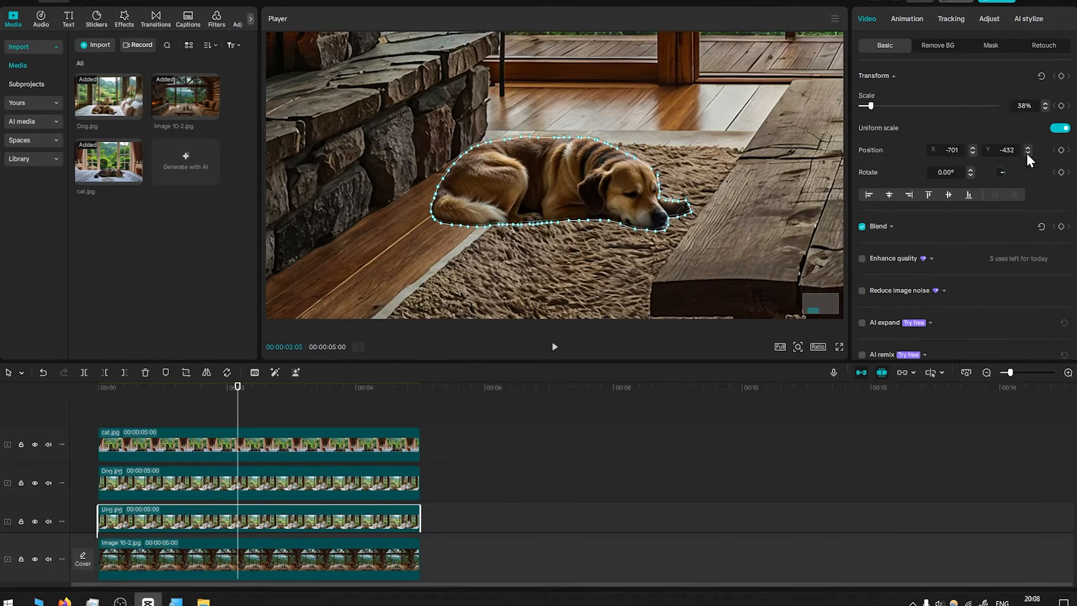
{"action": "left_click", "coordinate": [1028, 153]}
{"action": "left_click", "coordinate": [1028, 153]}
{"action": "left_click", "coordinate": [1028, 153]}
{"action": "left_click", "coordinate": [1028, 153]}
{"action": "left_click", "coordinate": [1028, 153]}
{"action": "left_click", "coordinate": [1028, 153]}
{"action": "left_click", "coordinate": [1028, 153]}
{"action": "left_click", "coordinate": [1028, 153]}
{"action": "left_click", "coordinate": [1028, 153]}
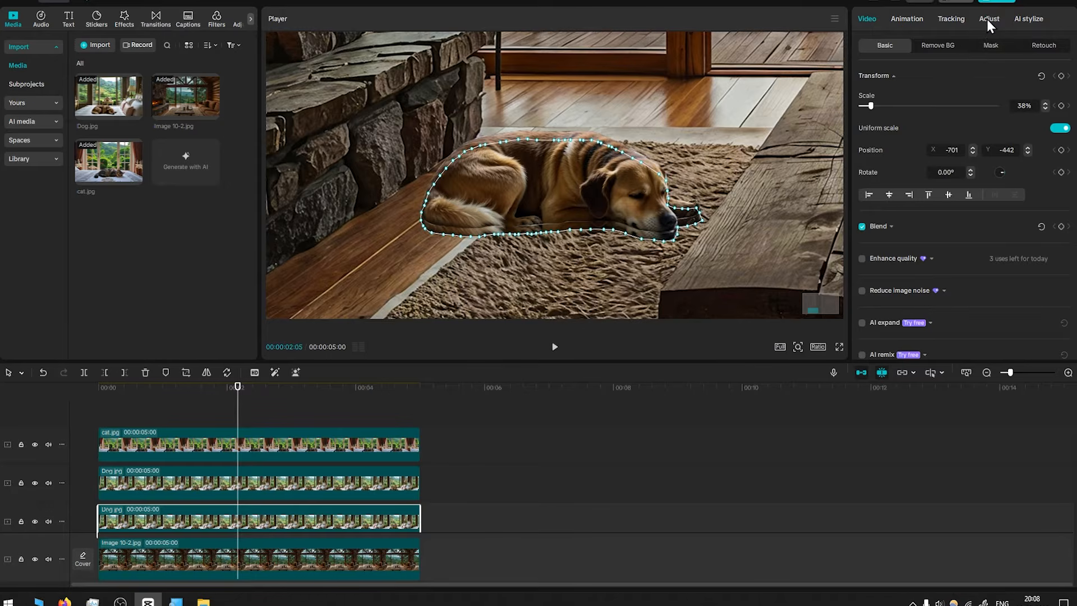
Pull the top point of the dog copy's Luma curve to the bottom to turn it black
{"action": "left_click", "coordinate": [988, 19]}
{"action": "left_click", "coordinate": [954, 46]}
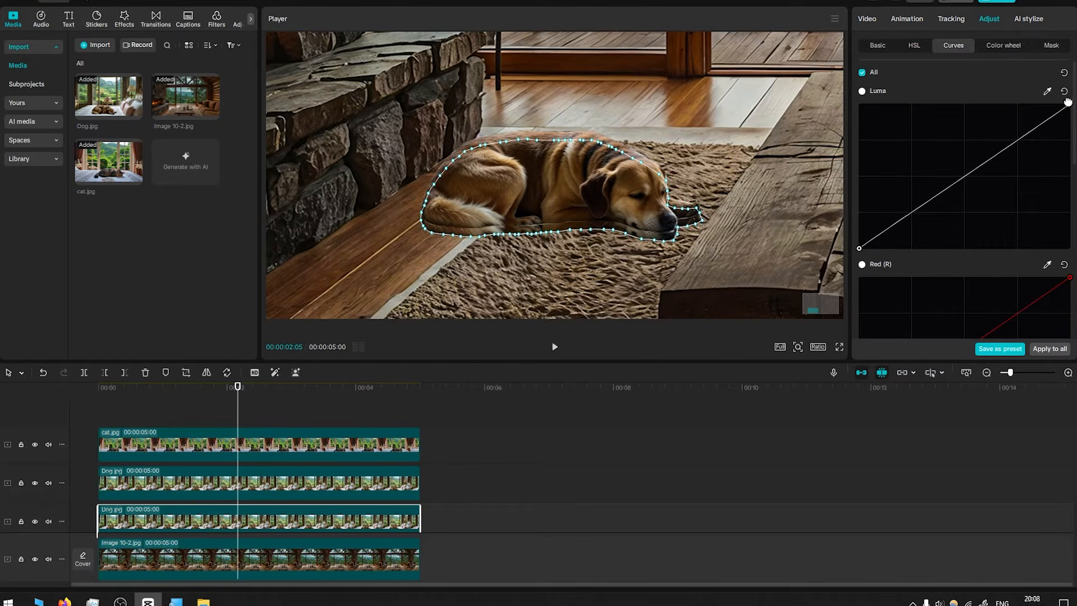
{"action": "left_click_drag", "start_coordinate": [1070, 104], "coordinate": [1070, 248]}
Set the dog copy's Pen mask feather to 83
{"action": "left_click", "coordinate": [867, 18]}
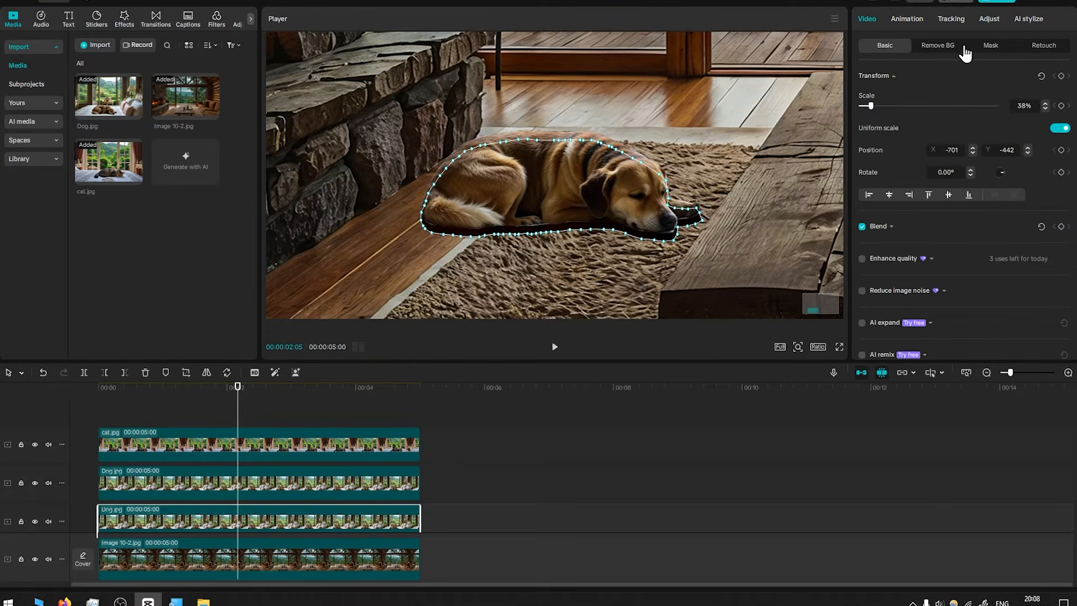
{"action": "left_click", "coordinate": [992, 46]}
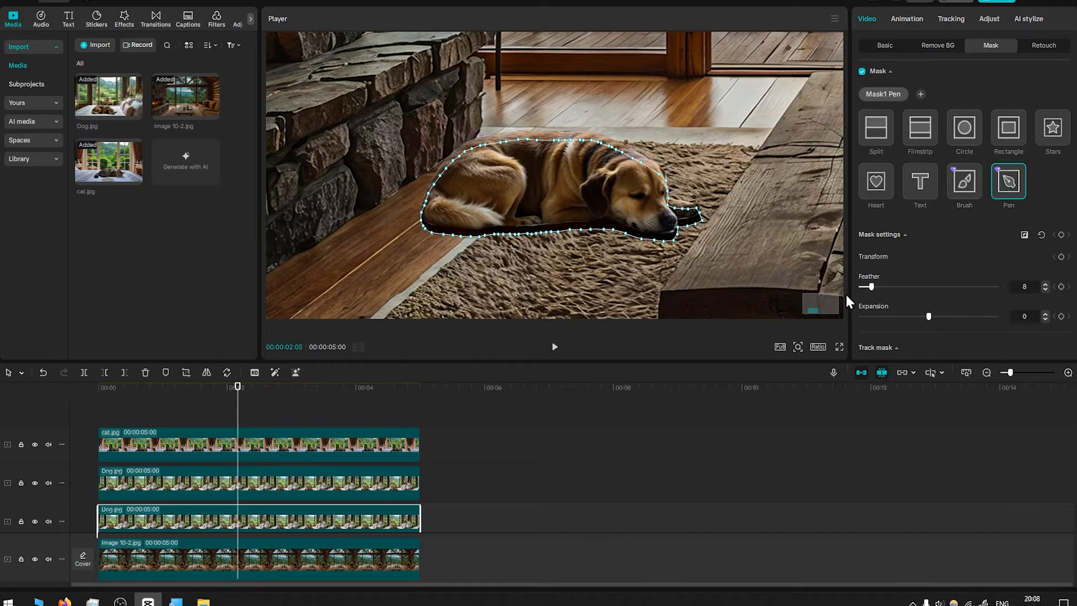
{"action": "left_click_drag", "start_coordinate": [871, 287], "coordinate": [975, 296]}
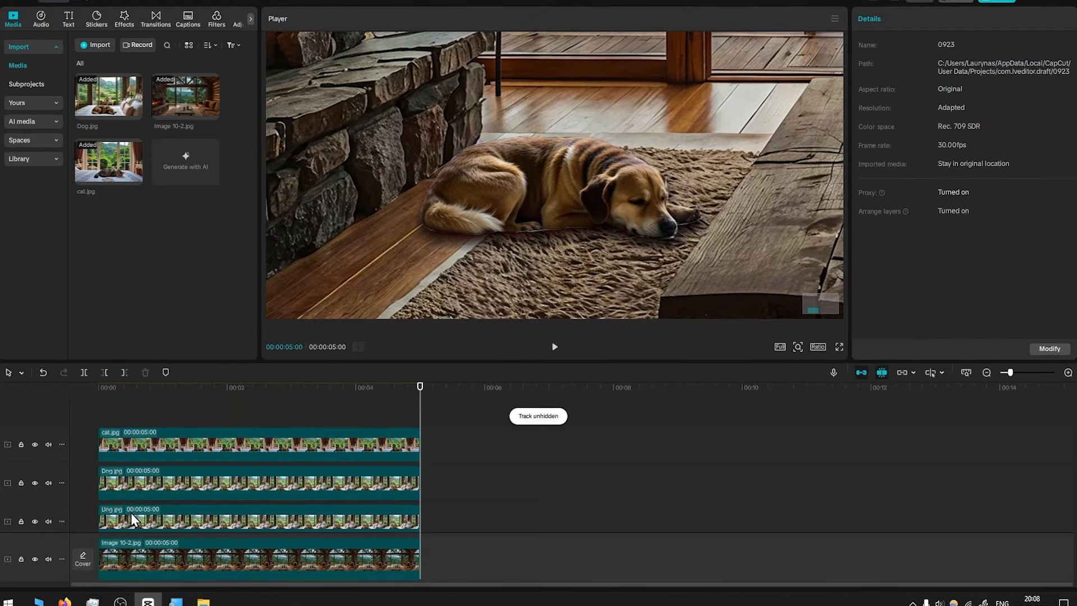
{"action": "left_click", "coordinate": [166, 520]}
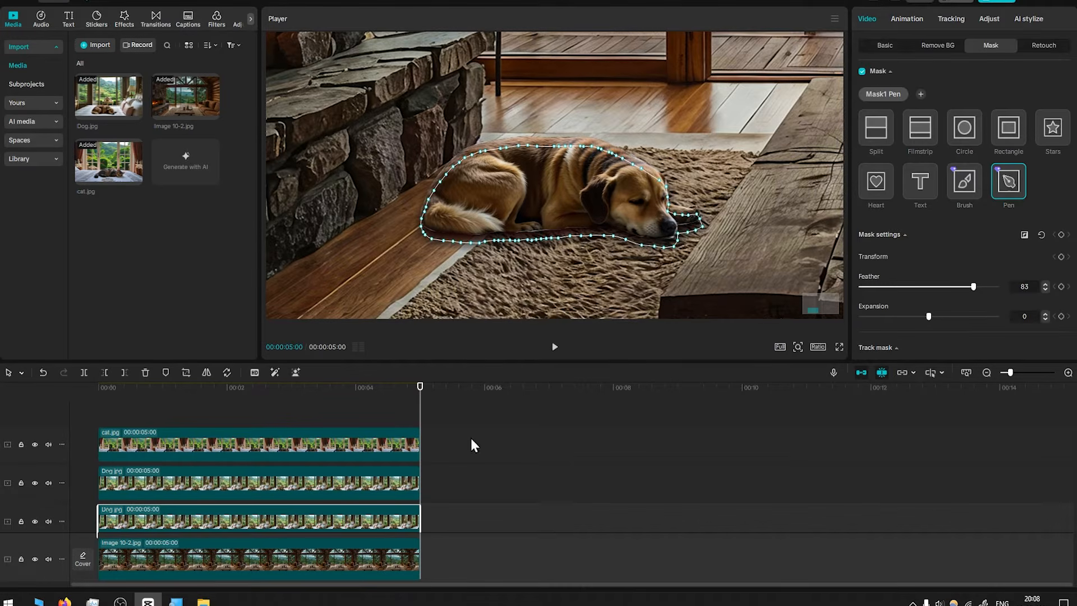
Turn off uniform scale and set the dog copy's scale width to 37%
{"action": "left_click", "coordinate": [885, 45]}
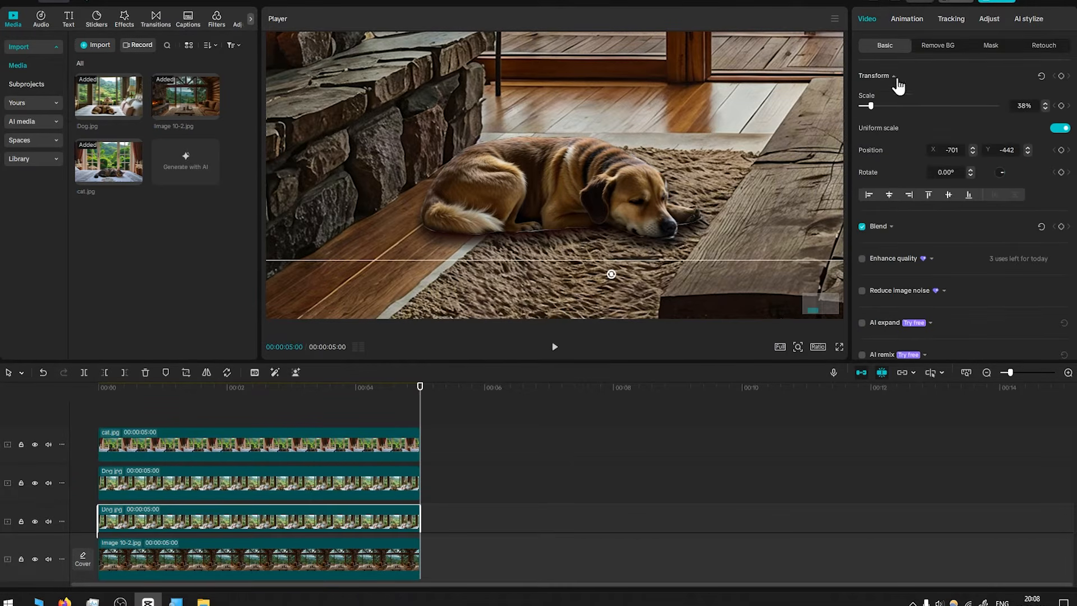
{"action": "left_click", "coordinate": [1062, 129]}
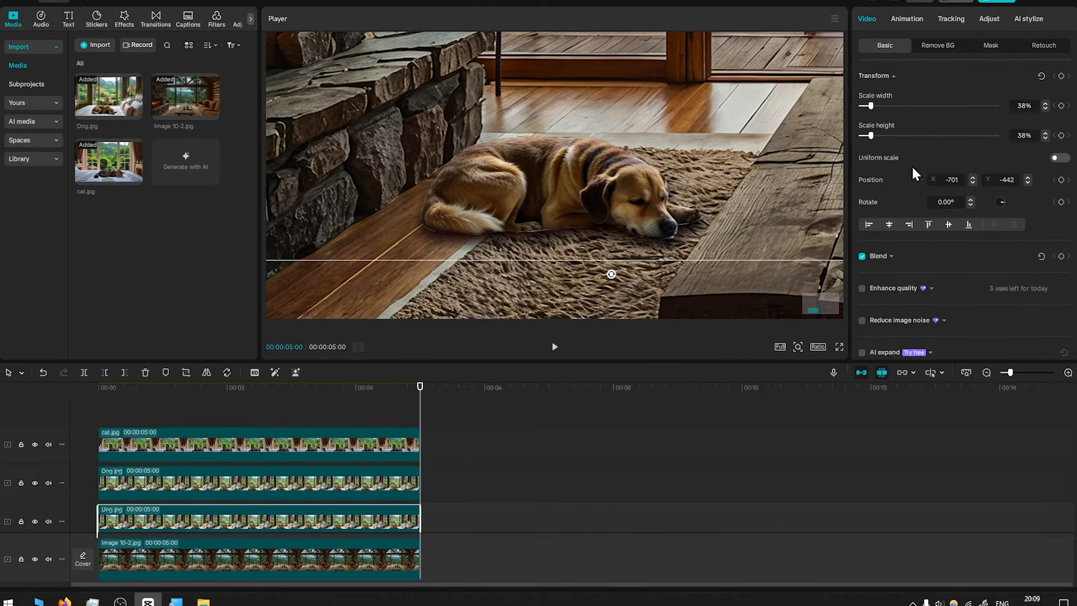
{"action": "mouse_move", "coordinate": [871, 105]}
{"action": "left_mouse_down"}
{"action": "mouse_move", "coordinate": [861, 107]}
{"action": "mouse_move", "coordinate": [872, 109]}
{"action": "left_mouse_up"}
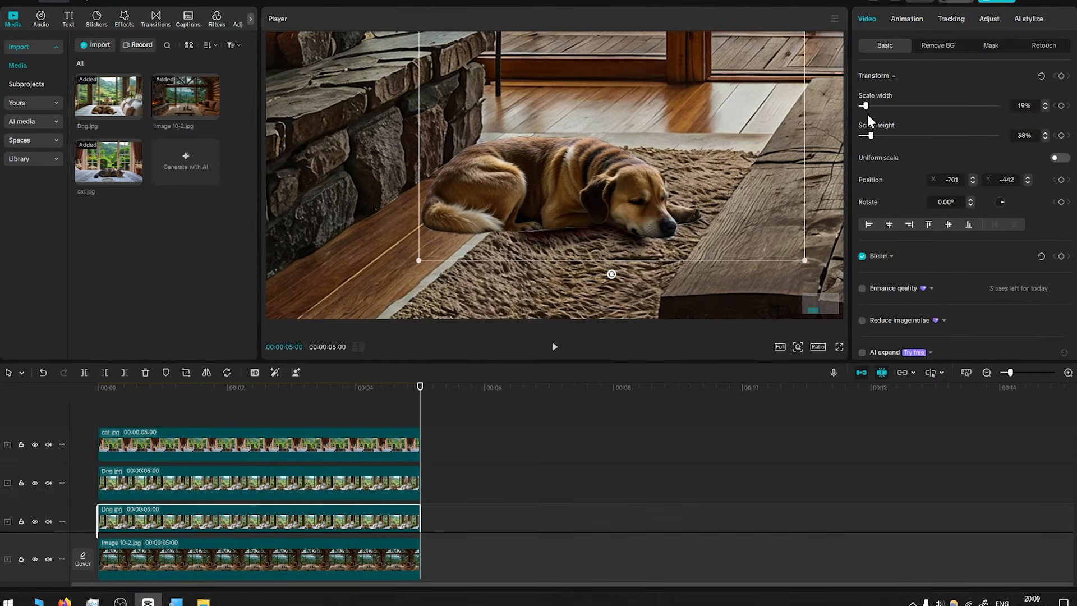
{"action": "left_click", "coordinate": [1045, 108]}
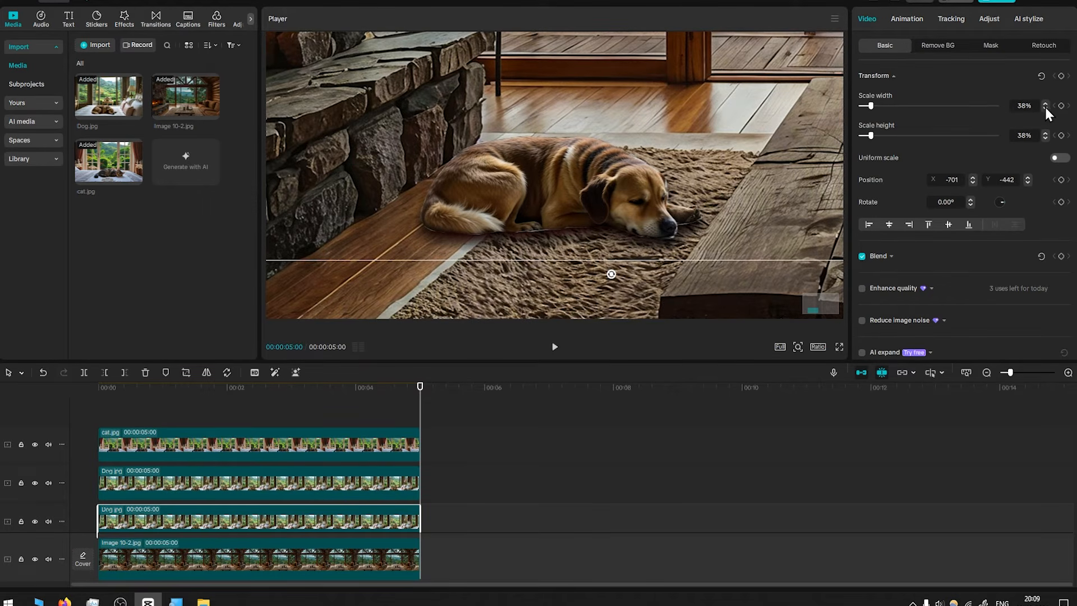
{"action": "left_click", "coordinate": [1045, 104]}
{"action": "left_click", "coordinate": [1046, 109]}
Hide and unhide the upper dog track to compare the shadow copy beneath it
{"action": "left_click_drag", "start_coordinate": [257, 395], "coordinate": [103, 396]}
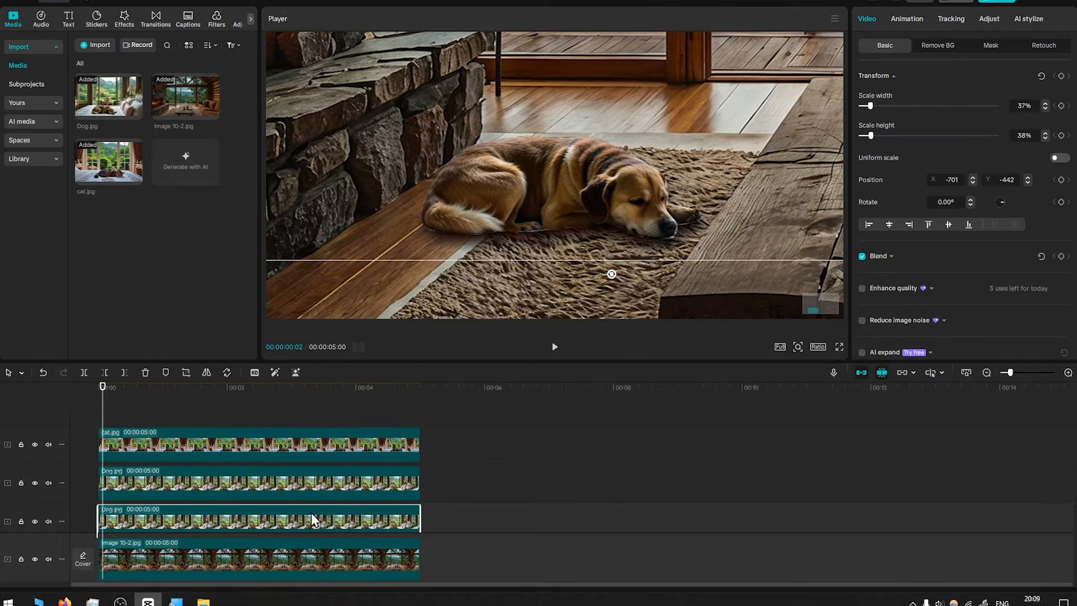
{"action": "left_click", "coordinate": [173, 486]}
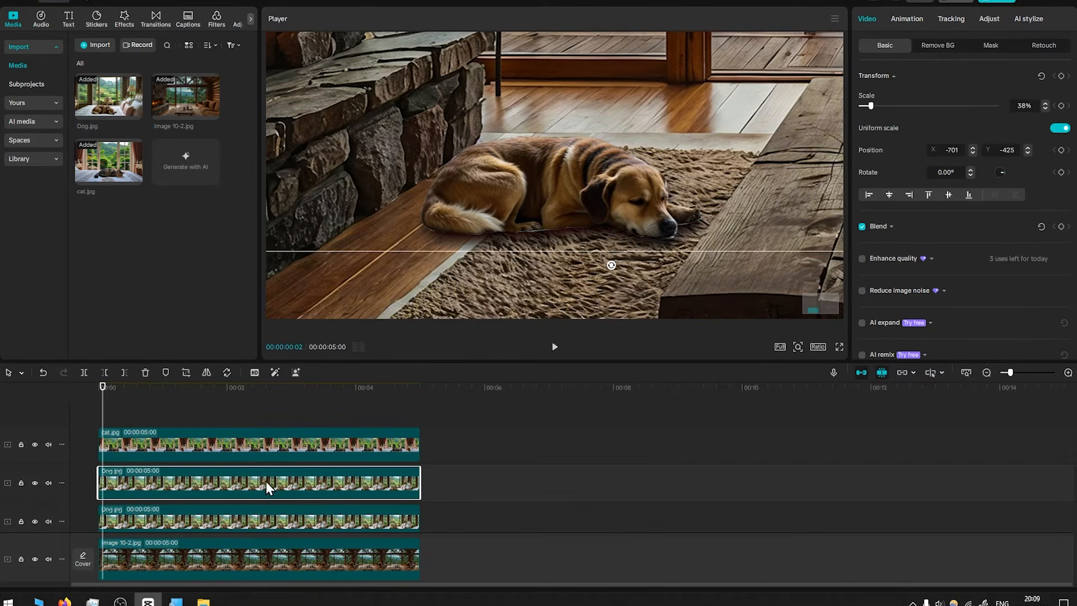
{"action": "left_click", "coordinate": [991, 45]}
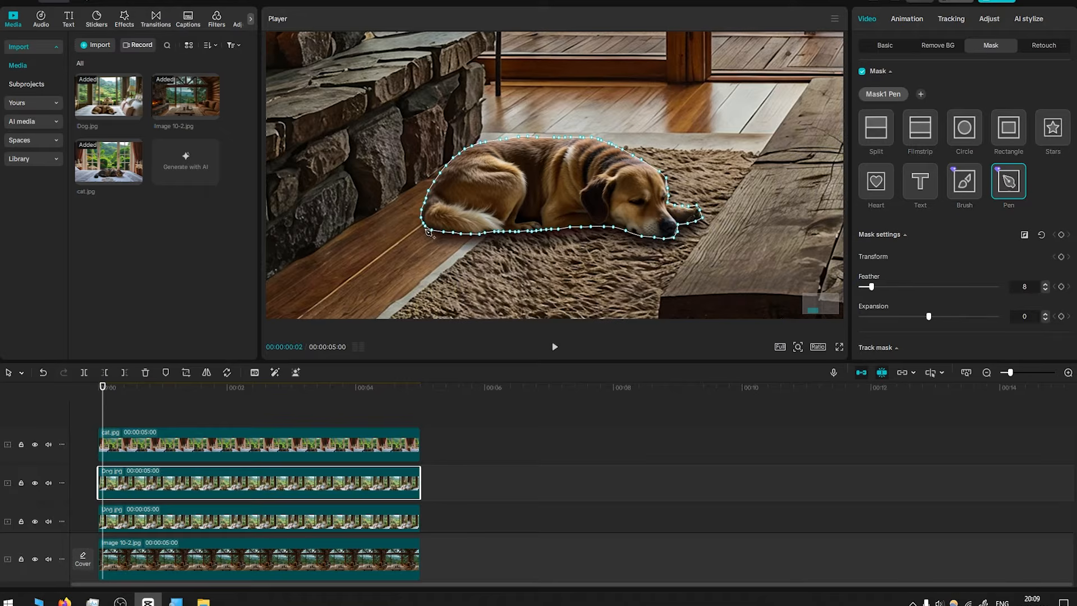
{"action": "left_click", "coordinate": [580, 214]}
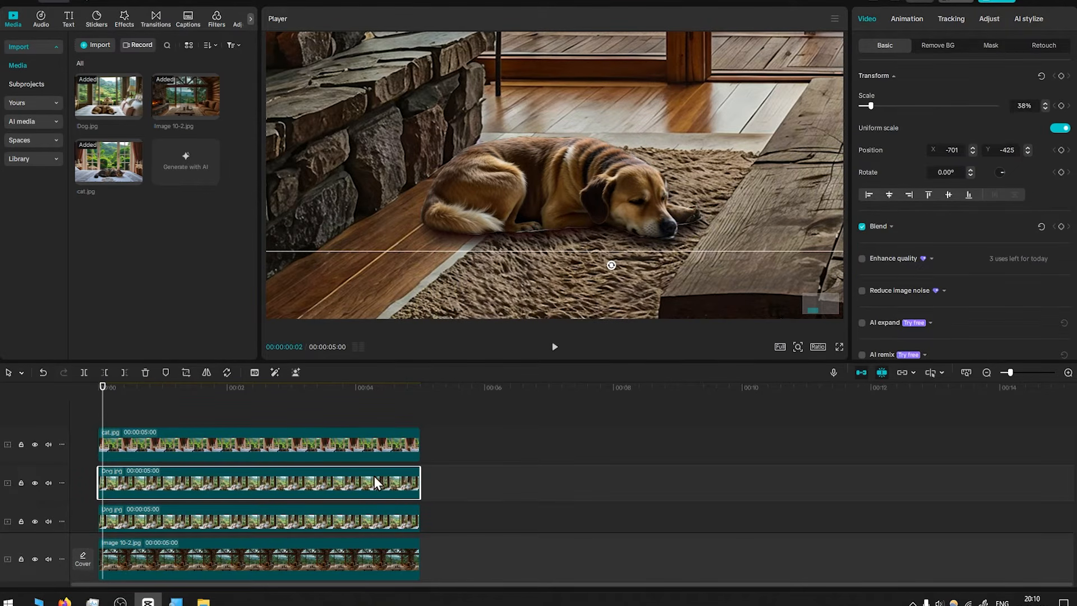
{"action": "left_click", "coordinate": [35, 483]}
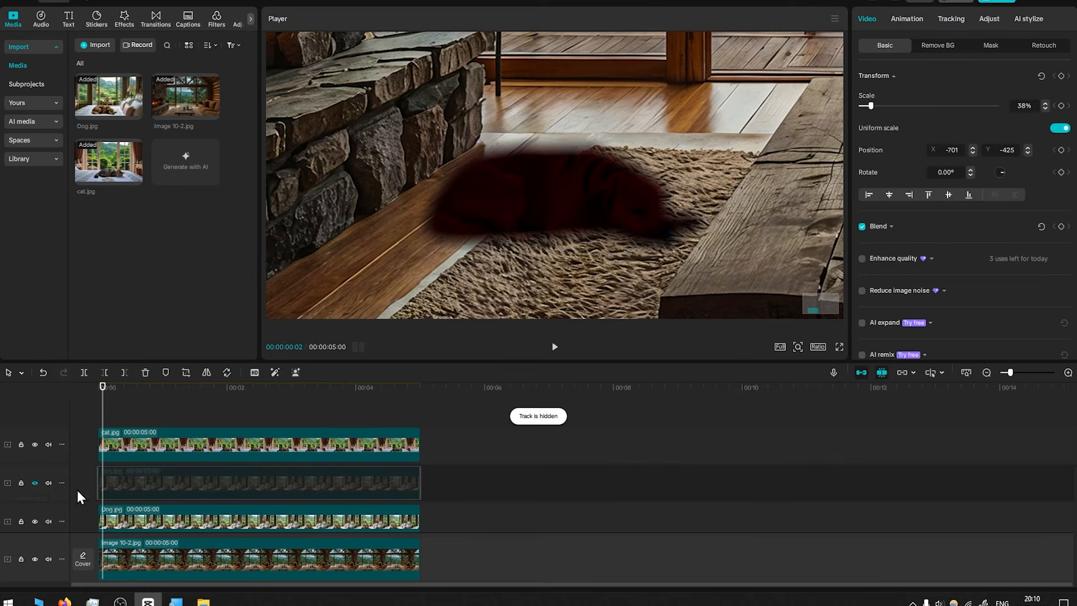
{"action": "left_click", "coordinate": [35, 483]}
Bend the upper dog's Luma curve midpoint downward to darken it, toggling the curves off and on to compare
{"action": "left_click", "coordinate": [991, 22]}
{"action": "scroll", "coordinate": [460, 256], "scroll_direction": "down", "scroll_amount": 5}
{"action": "left_click_drag", "start_coordinate": [460, 256], "coordinate": [593, 152]}
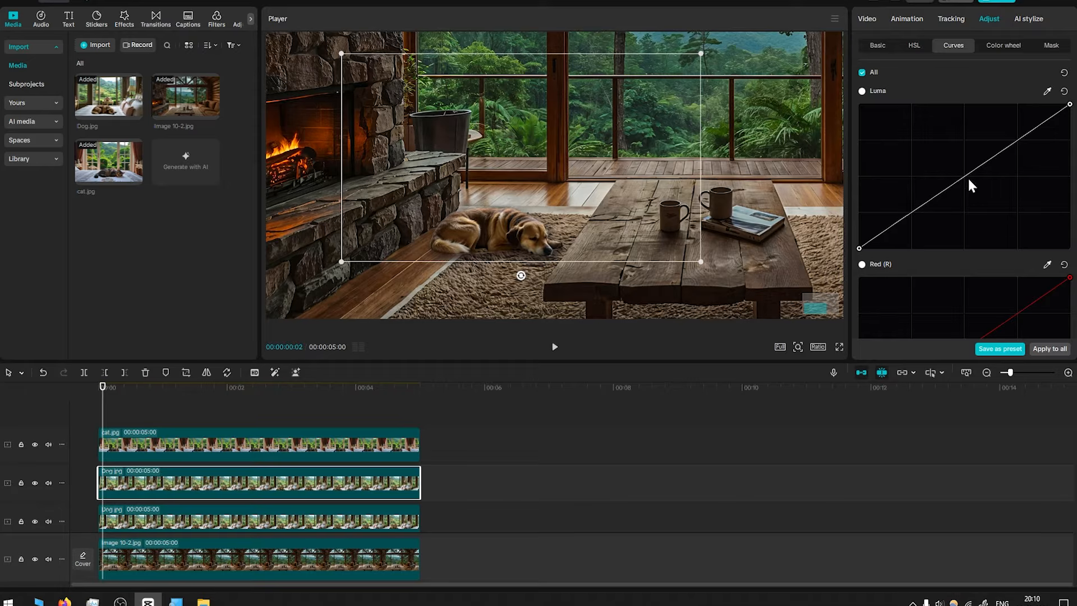
{"action": "left_click_drag", "start_coordinate": [968, 179], "coordinate": [977, 181]}
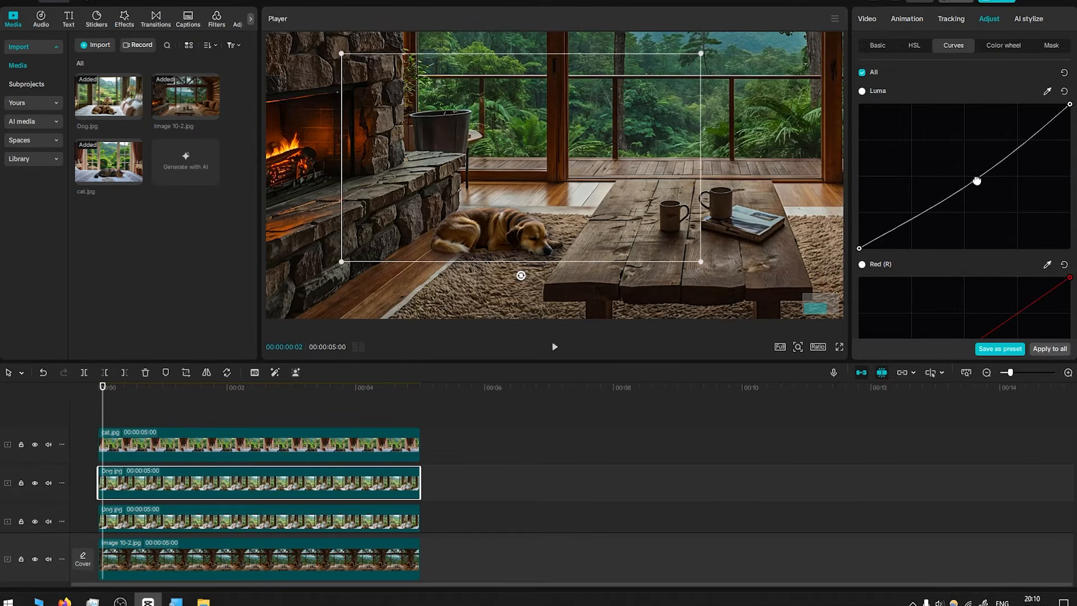
{"action": "scroll", "coordinate": [426, 301], "scroll_direction": "down", "scroll_amount": 5}
{"action": "scroll", "coordinate": [433, 296], "scroll_direction": "up", "scroll_amount": 3}
{"action": "left_click_drag", "start_coordinate": [487, 226], "coordinate": [520, 188]}
{"action": "left_click_drag", "start_coordinate": [977, 178], "coordinate": [981, 183]}
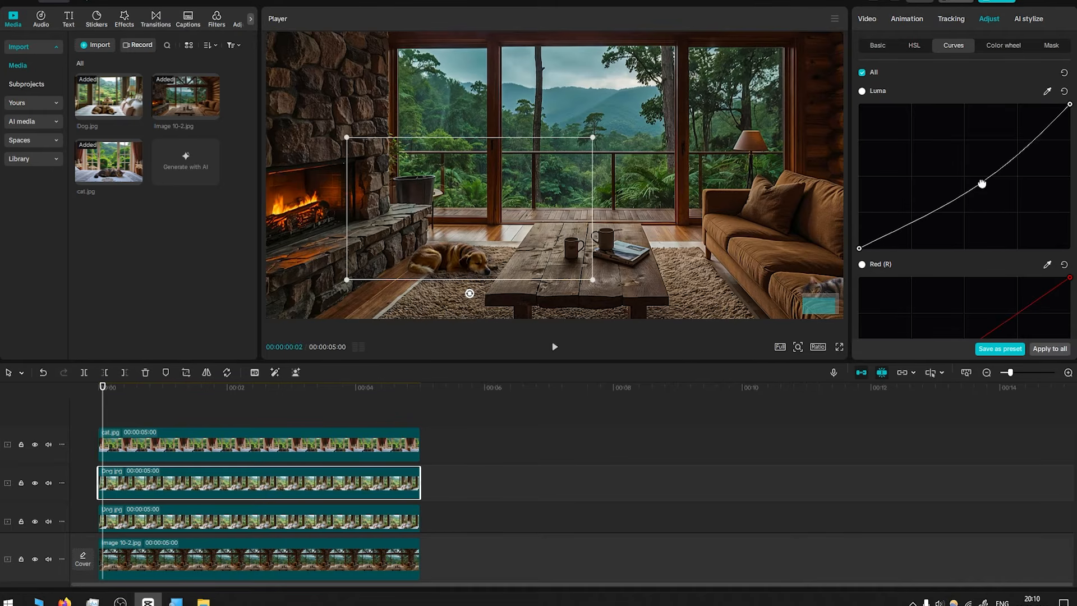
{"action": "left_click", "coordinate": [863, 73]}
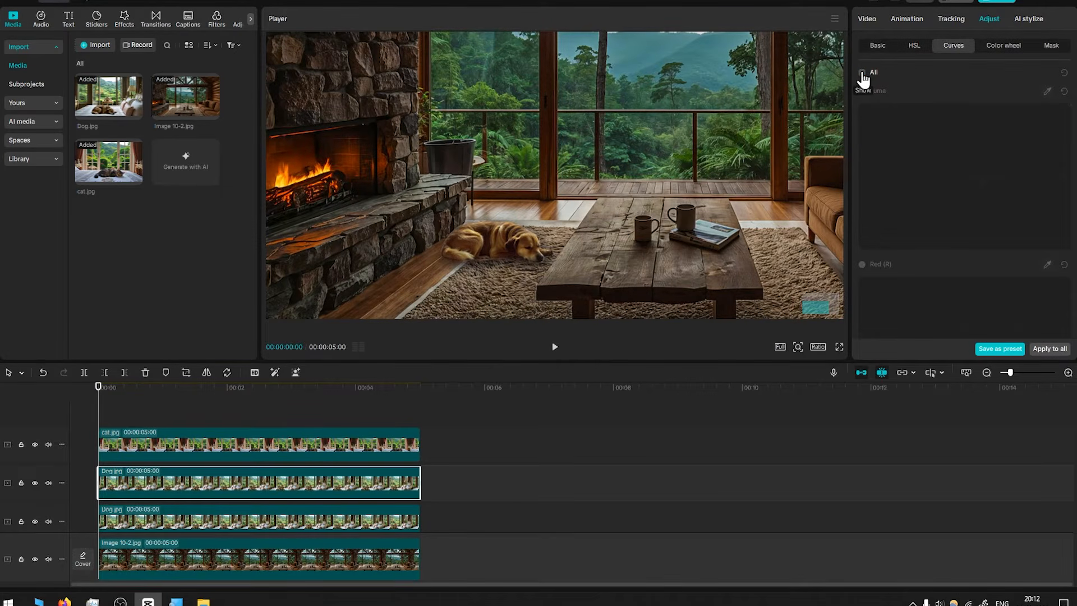
{"action": "left_click", "coordinate": [863, 73]}
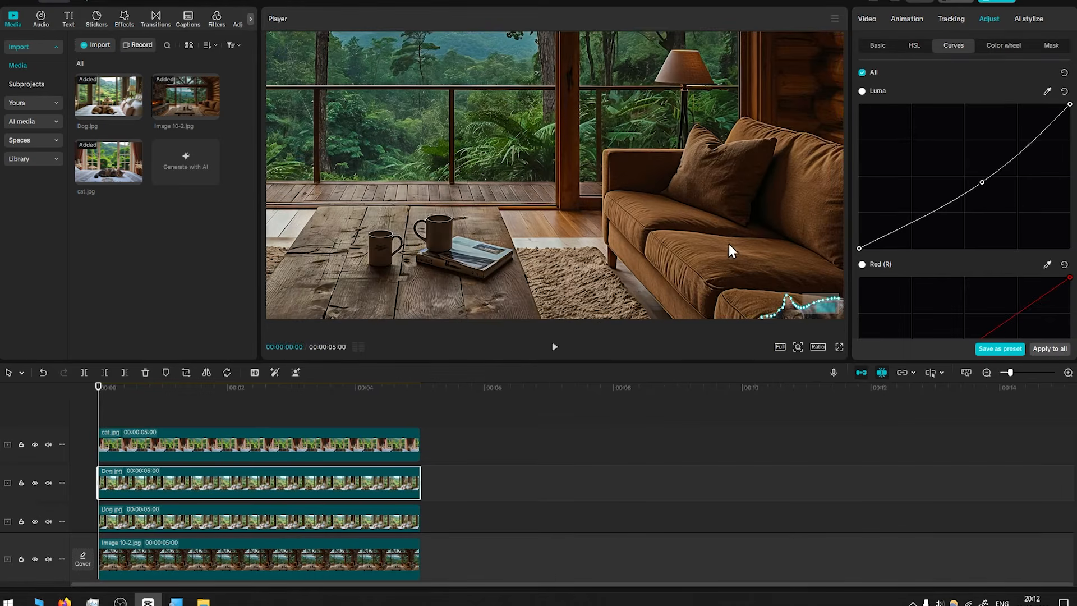
{"action": "left_click", "coordinate": [300, 445]}
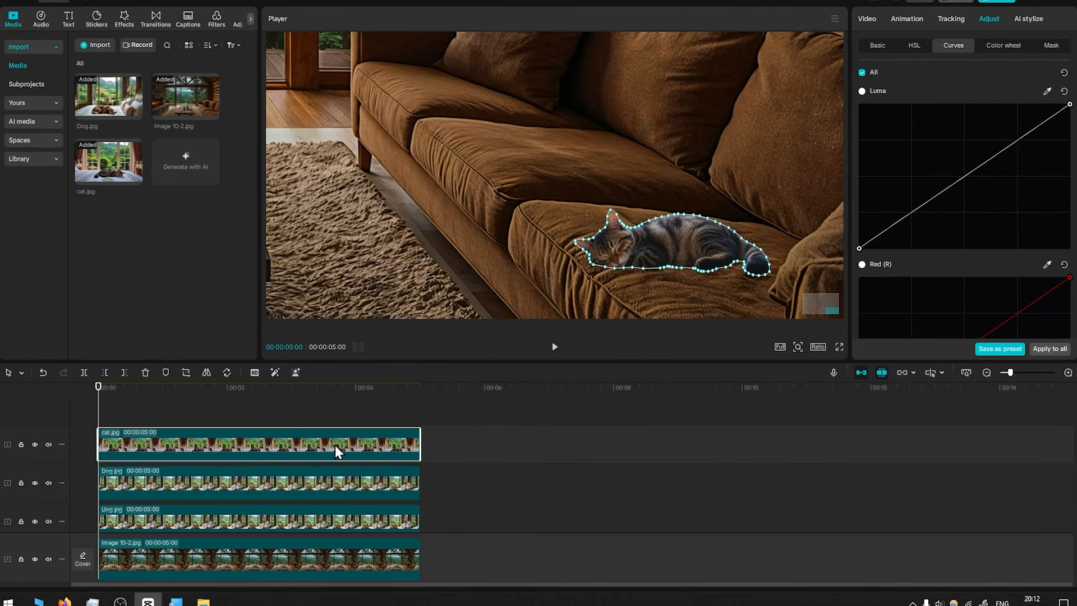
{"action": "mouse_move", "coordinate": [220, 450]}
{"action": "left_mouse_down"}
{"action": "mouse_move", "coordinate": [339, 430]}
{"action": "mouse_move", "coordinate": [221, 432]}
{"action": "mouse_move", "coordinate": [230, 446]}
{"action": "left_mouse_up"}
{"action": "key", "text": "ctrl+z"}
{"action": "left_click", "coordinate": [480, 468]}
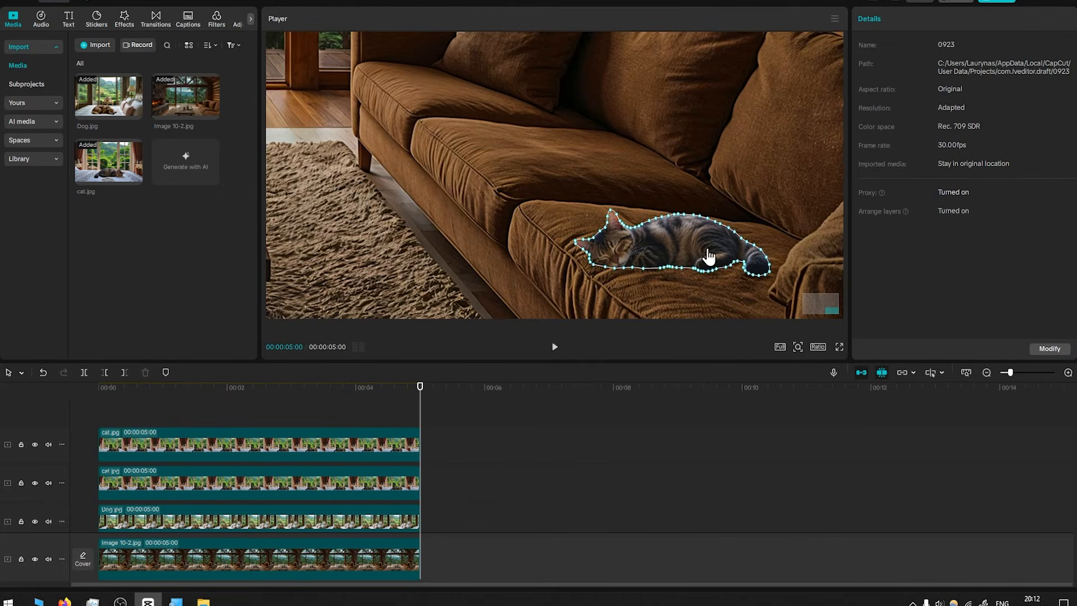
Select the cat copy and nudge its vertical position down to -735
{"action": "left_click", "coordinate": [273, 515]}
{"action": "left_click", "coordinate": [294, 489]}
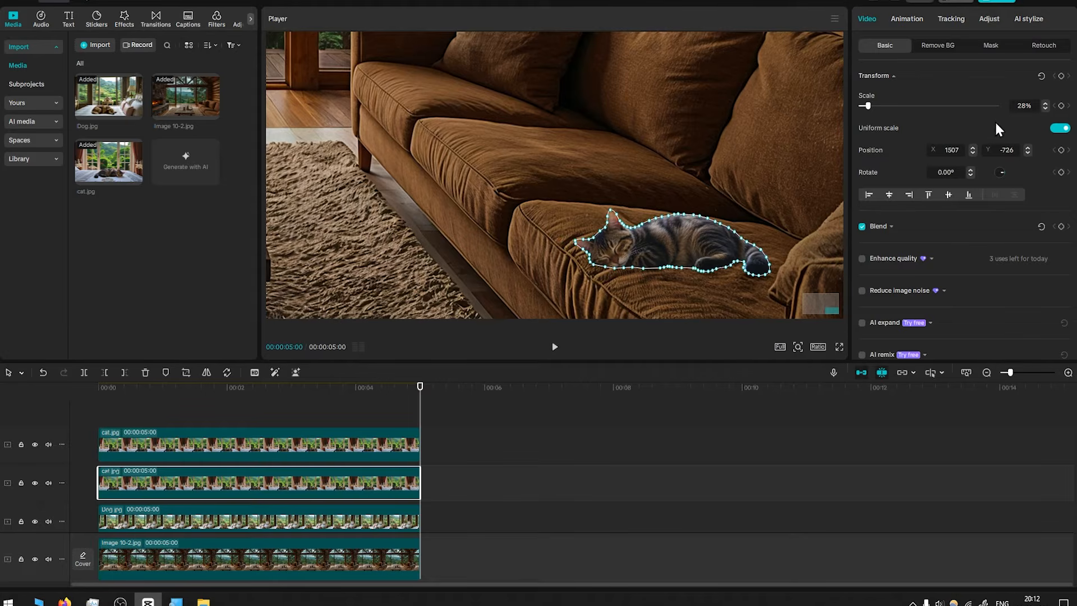
{"action": "left_click", "coordinate": [1028, 153]}
{"action": "left_click", "coordinate": [1028, 153]}
{"action": "left_click", "coordinate": [1028, 153]}
{"action": "left_click", "coordinate": [1027, 153]}
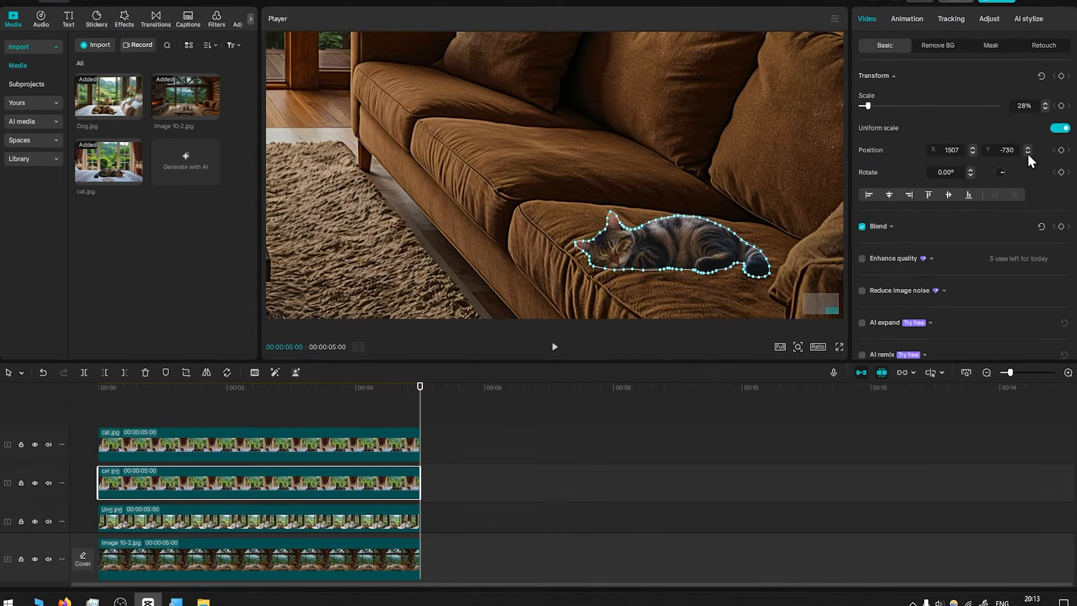
{"action": "left_click", "coordinate": [1028, 153]}
{"action": "left_click", "coordinate": [1028, 153]}
{"action": "left_click", "coordinate": [1029, 153]}
{"action": "left_click", "coordinate": [1029, 153]}
{"action": "left_click", "coordinate": [1030, 153]}
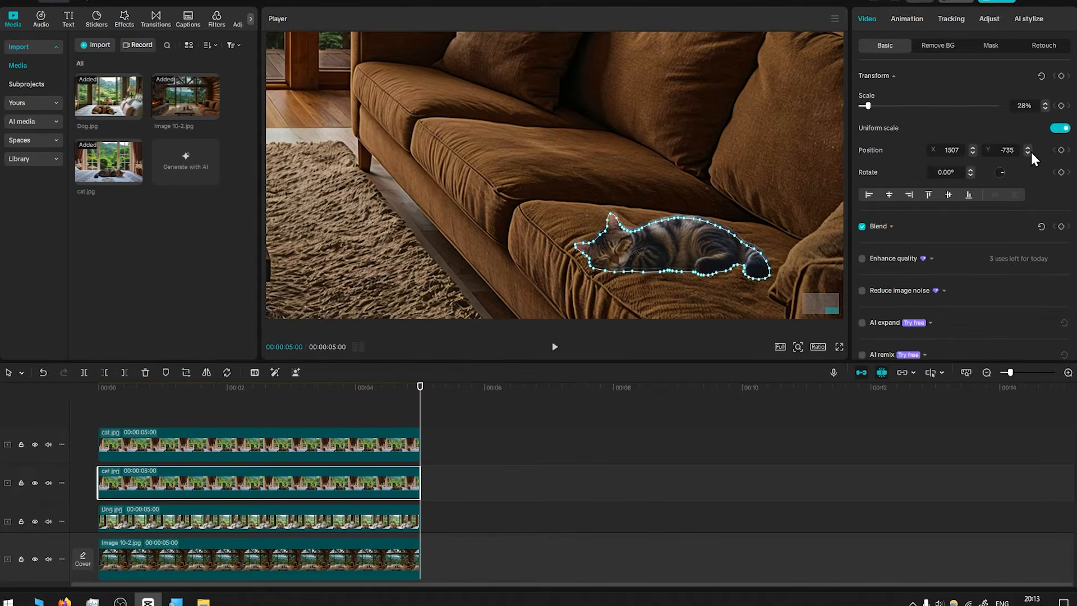
Pull the top point of the cat copy's Luma curve to the bottom to turn it black
{"action": "left_click", "coordinate": [991, 18]}
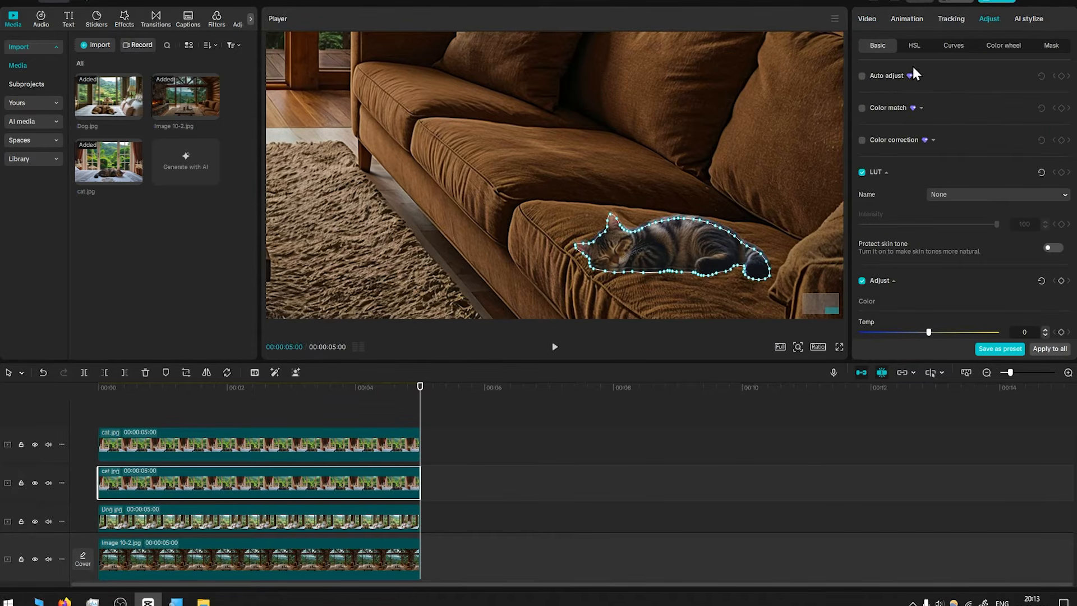
{"action": "left_click", "coordinate": [953, 45]}
{"action": "left_click_drag", "start_coordinate": [1070, 105], "coordinate": [1070, 248]}
Set the cat copy's Pen mask feather to 82
{"action": "left_click", "coordinate": [878, 46]}
{"action": "left_click", "coordinate": [867, 18]}
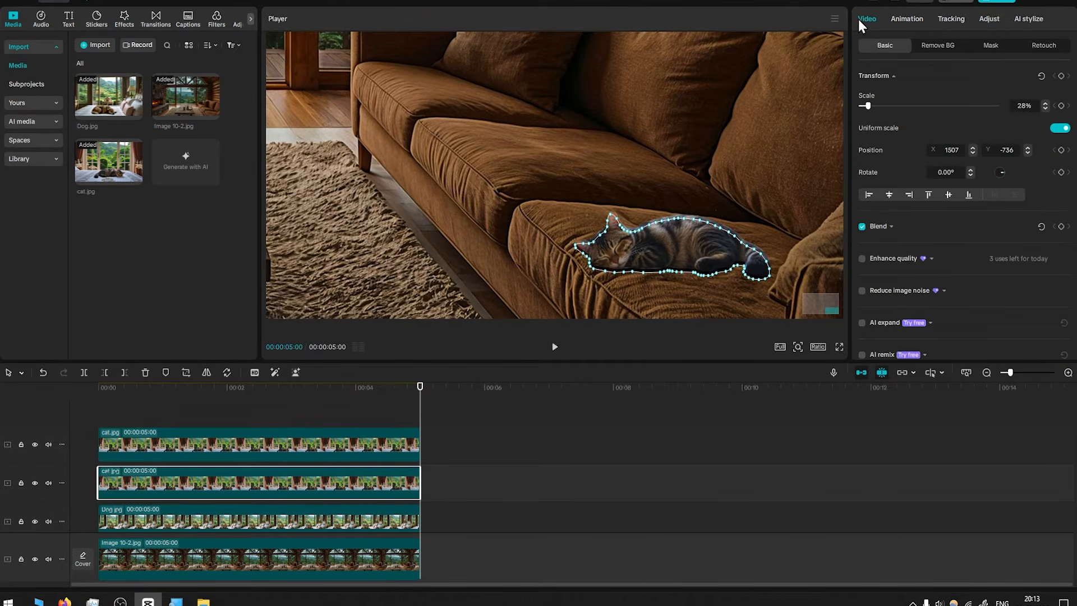
{"action": "left_click", "coordinate": [991, 46]}
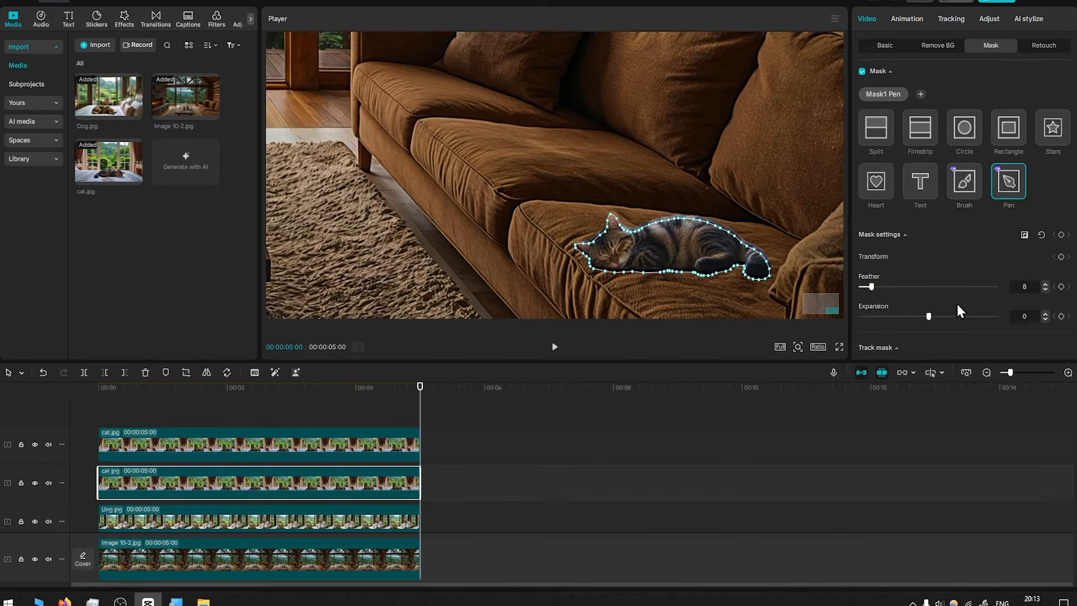
{"action": "left_click_drag", "start_coordinate": [870, 286], "coordinate": [989, 286]}
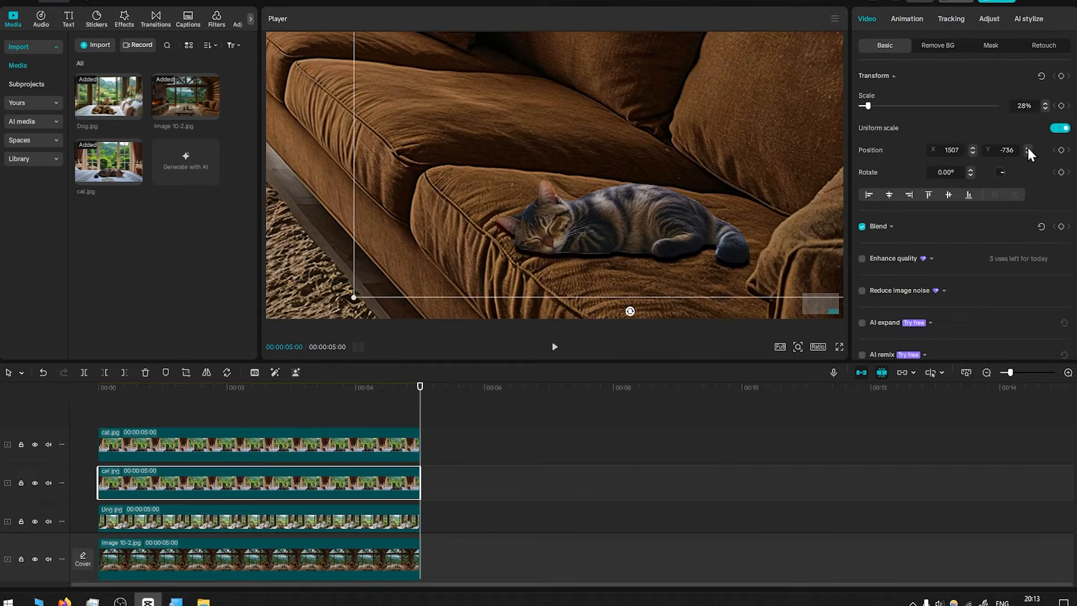
Nudge the cat copy's vertical position up to -732
{"action": "left_click", "coordinate": [1028, 148]}
{"action": "left_click", "coordinate": [1028, 148]}
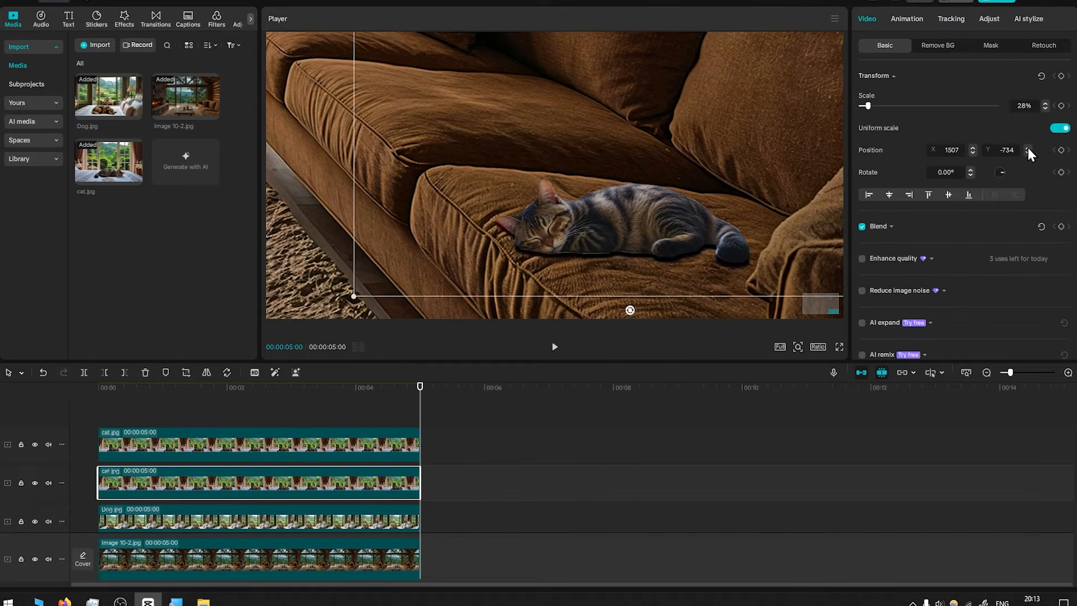
{"action": "left_click", "coordinate": [1028, 148]}
{"action": "left_click", "coordinate": [1028, 148]}
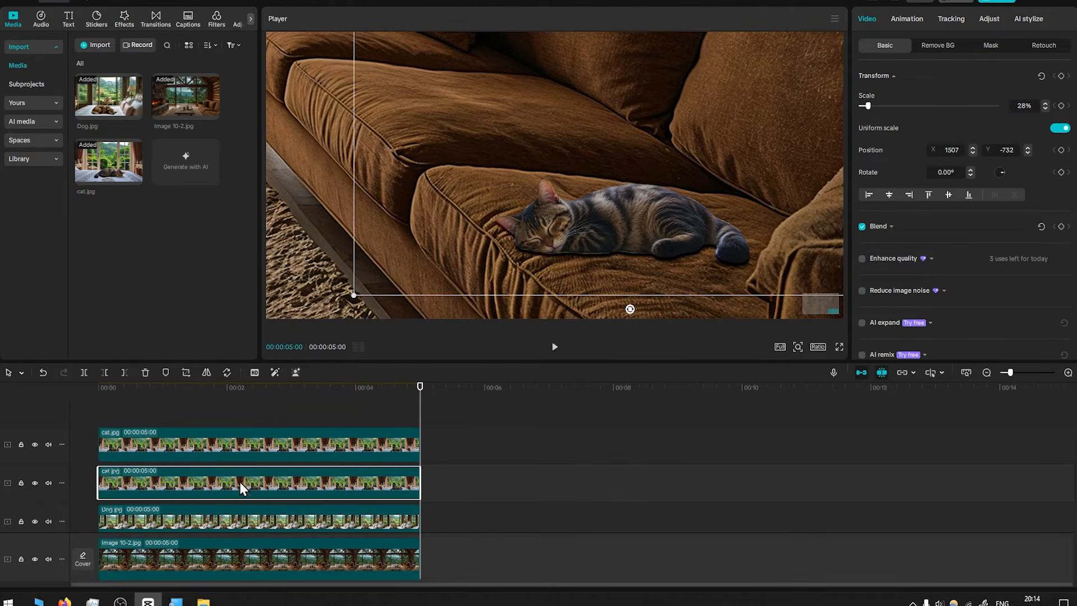
Set the cat shadow clip's Pen mask feather to 100
{"action": "left_click_drag", "start_coordinate": [240, 483], "coordinate": [224, 472]}
{"action": "left_click", "coordinate": [991, 45]}
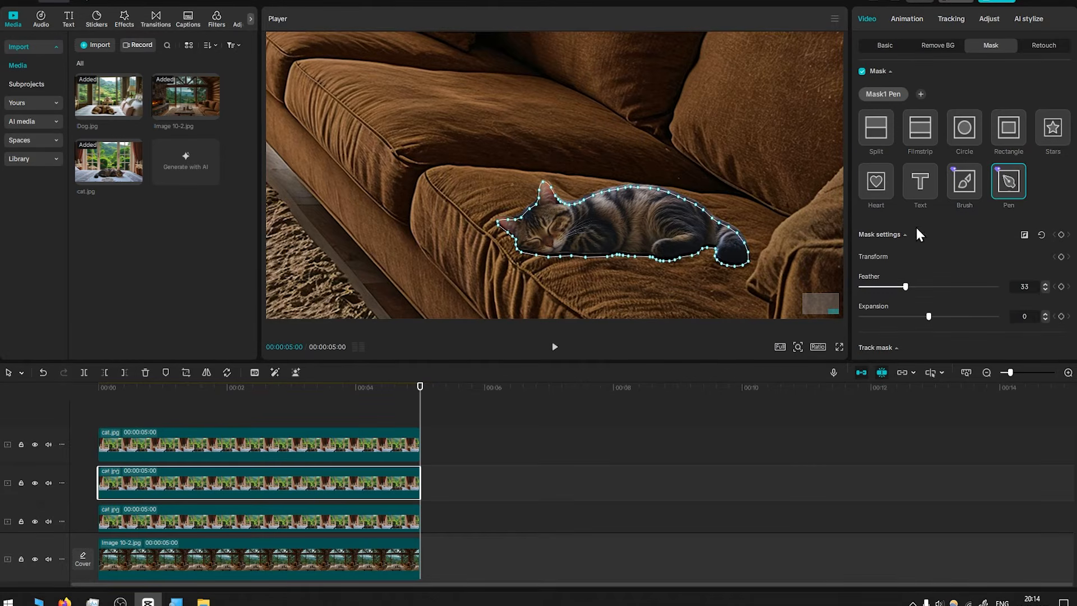
{"action": "left_click_drag", "start_coordinate": [917, 288], "coordinate": [999, 285]}
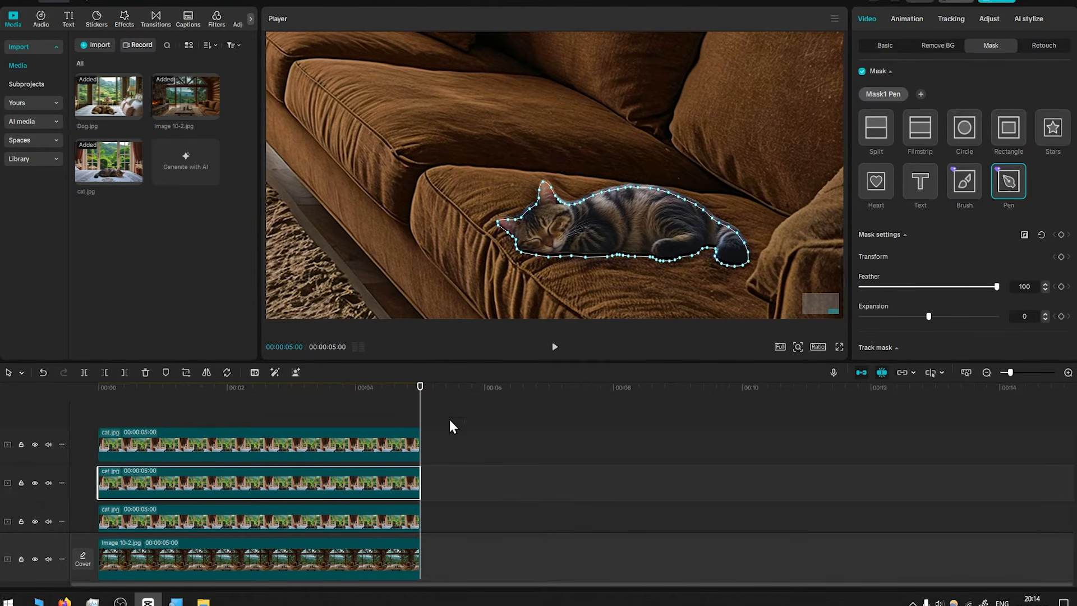
{"action": "left_click", "coordinate": [480, 435]}
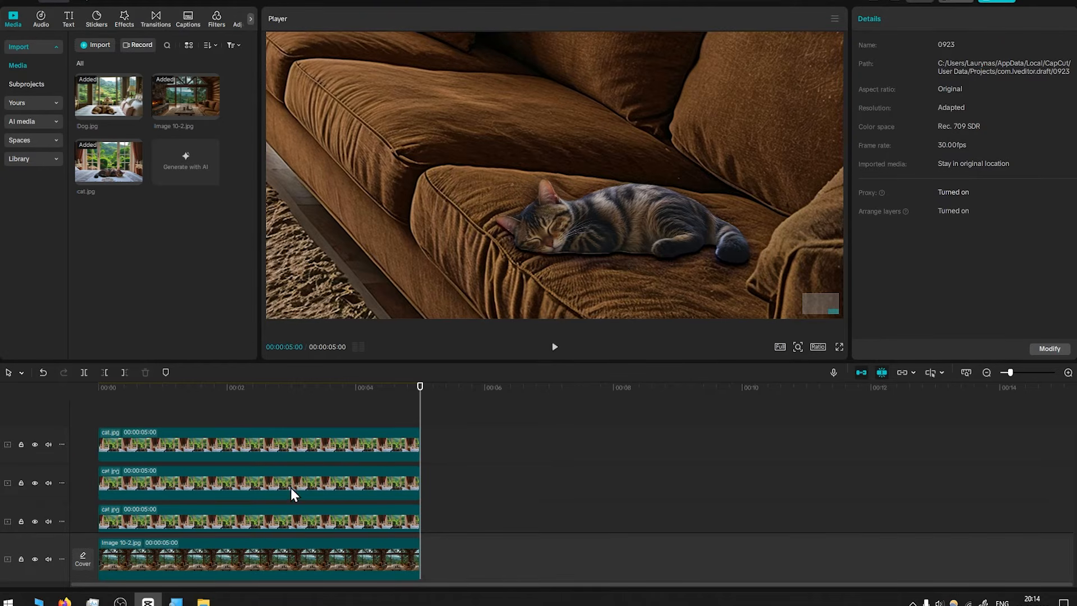
Unhide the bottom cat shadow track and lower that clip's blend opacity
{"action": "left_click", "coordinate": [33, 523]}
{"action": "left_click", "coordinate": [160, 524]}
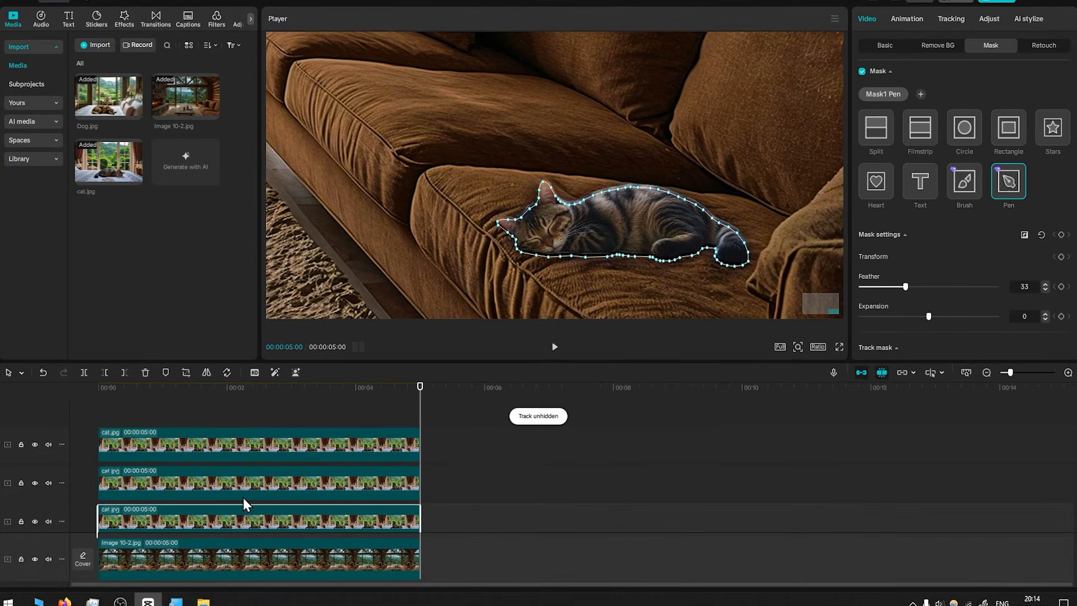
{"action": "left_click", "coordinate": [885, 46]}
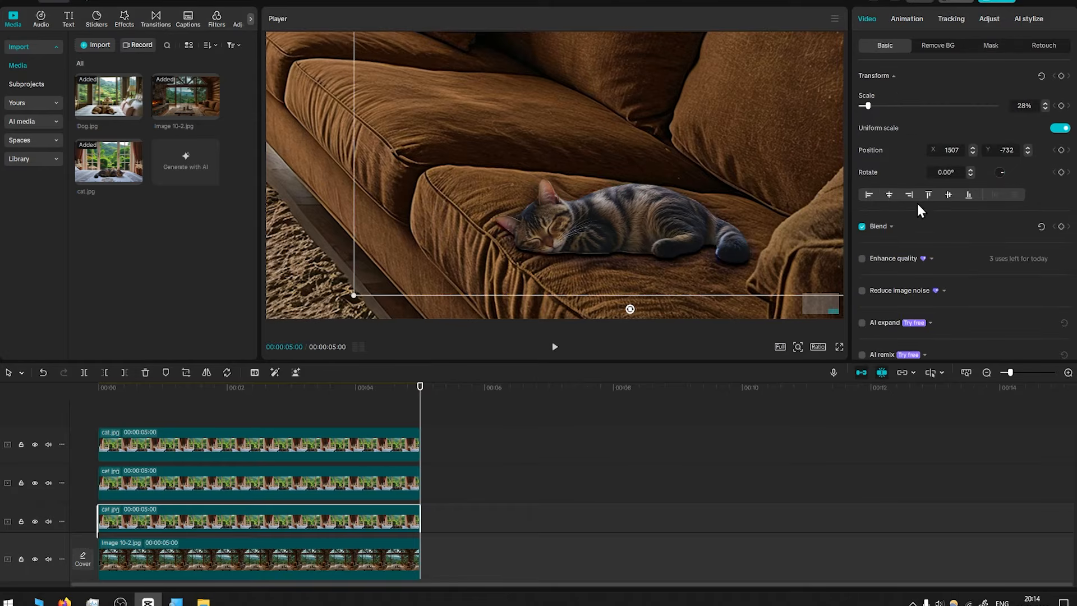
{"action": "left_click", "coordinate": [892, 226]}
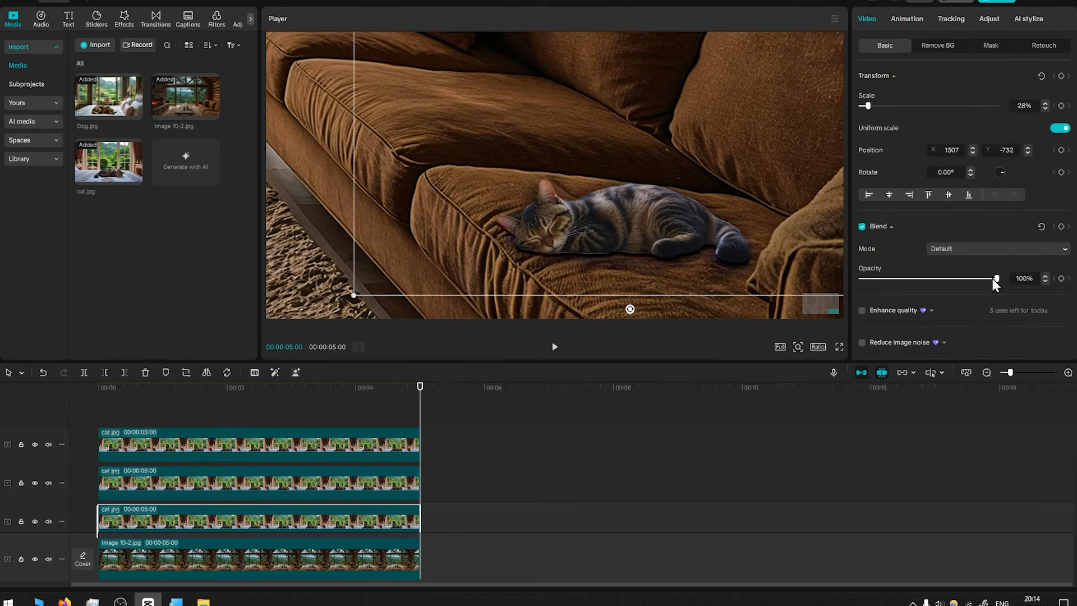
{"action": "left_click_drag", "start_coordinate": [994, 279], "coordinate": [924, 283]}
{"action": "left_click", "coordinate": [586, 458]}
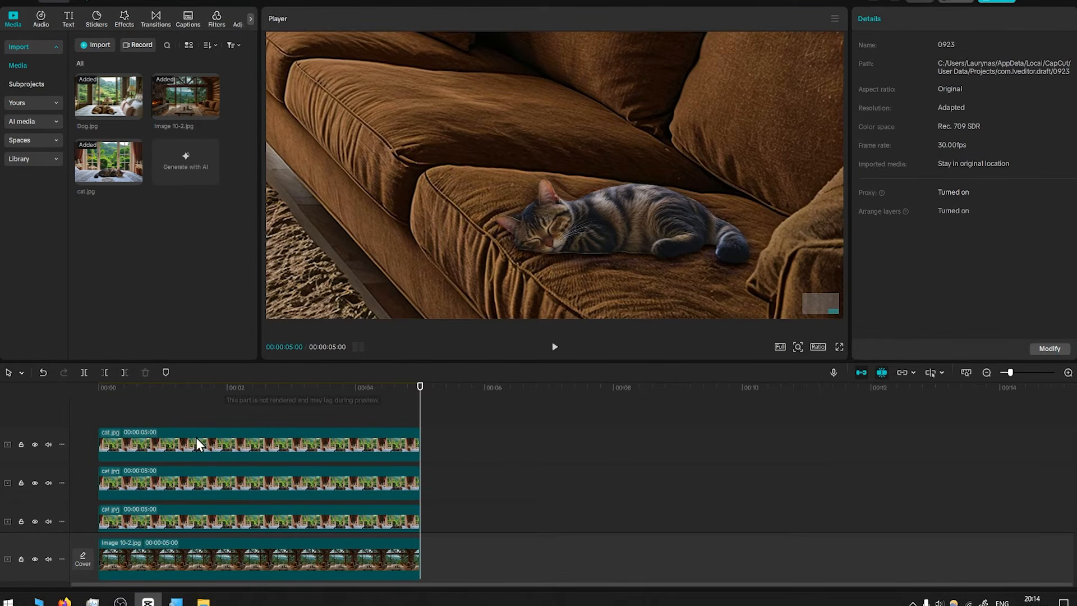
Unhide the middle cat track and select its clip
{"action": "left_click", "coordinate": [170, 448]}
{"action": "left_click", "coordinate": [35, 482]}
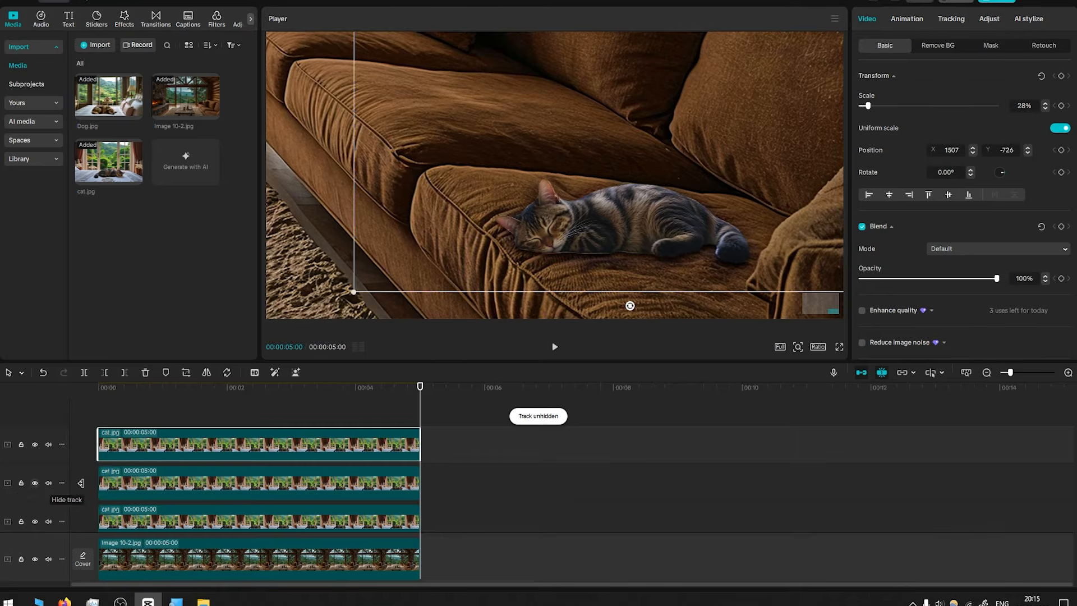
{"action": "left_click", "coordinate": [218, 481]}
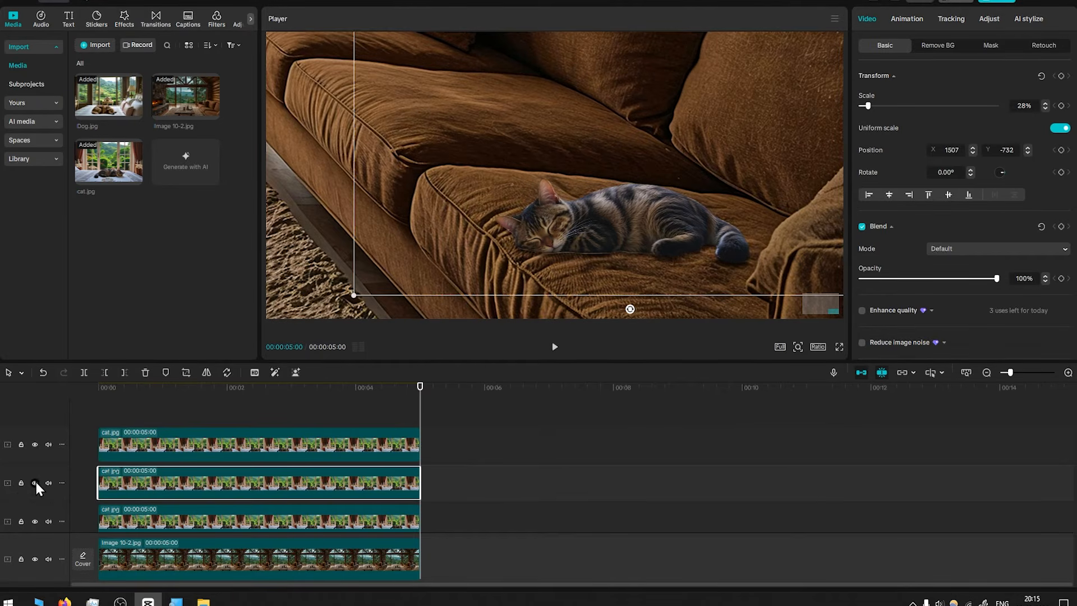
{"action": "left_click", "coordinate": [35, 483]}
{"action": "left_click", "coordinate": [35, 483]}
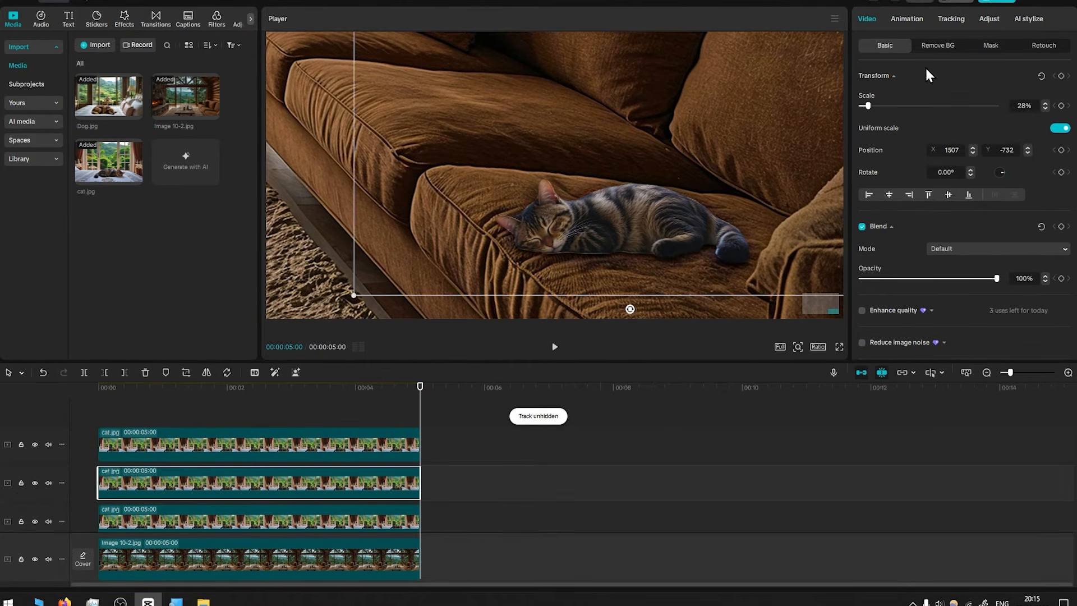
Turn off uniform scale on the middle cat clip and set its scale width to 27% and height to 21%
{"action": "left_click", "coordinate": [1059, 129]}
{"action": "left_click_drag", "start_coordinate": [867, 105], "coordinate": [867, 106]}
{"action": "key", "text": "ctrl+z"}
{"action": "left_click", "coordinate": [1046, 110]}
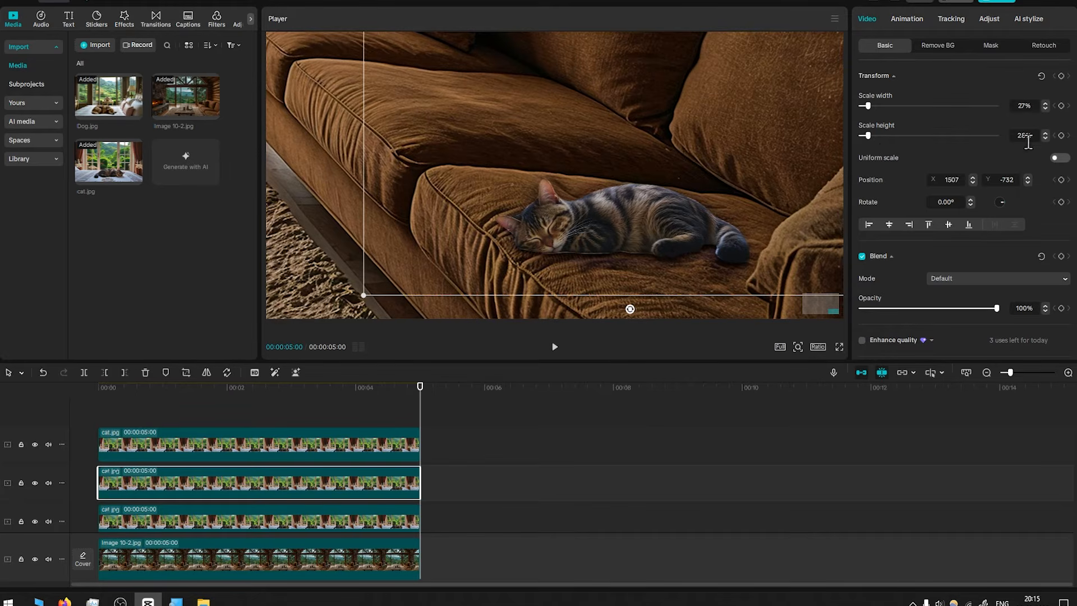
{"action": "left_click", "coordinate": [1046, 138]}
{"action": "left_click", "coordinate": [1046, 138]}
{"action": "left_click", "coordinate": [1046, 138]}
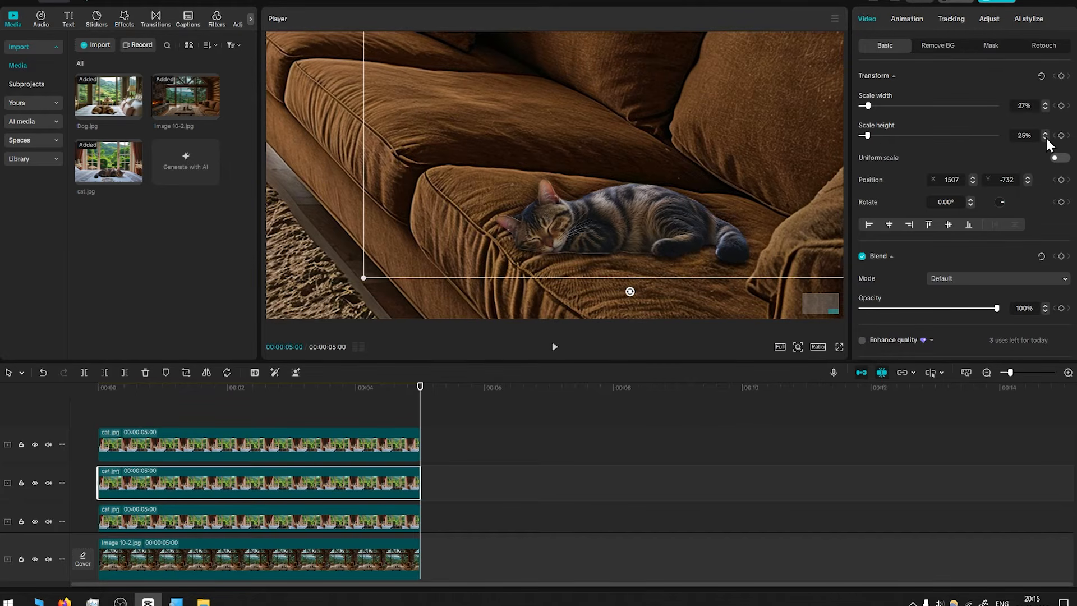
{"action": "left_click", "coordinate": [1046, 138]}
{"action": "left_click", "coordinate": [1046, 138]}
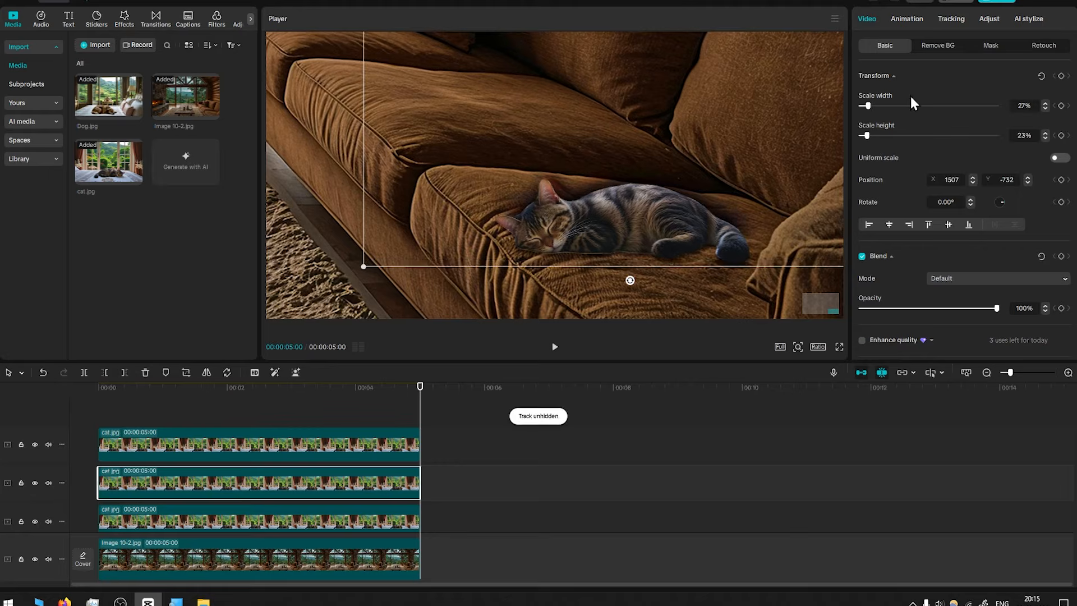
{"action": "left_click", "coordinate": [1046, 138]}
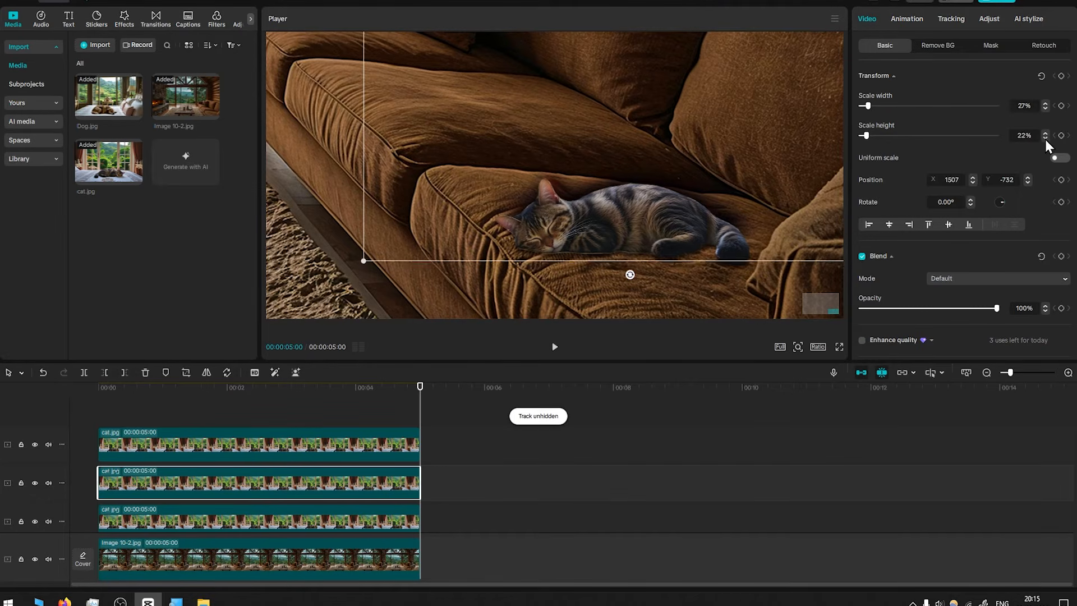
{"action": "left_click", "coordinate": [1045, 138]}
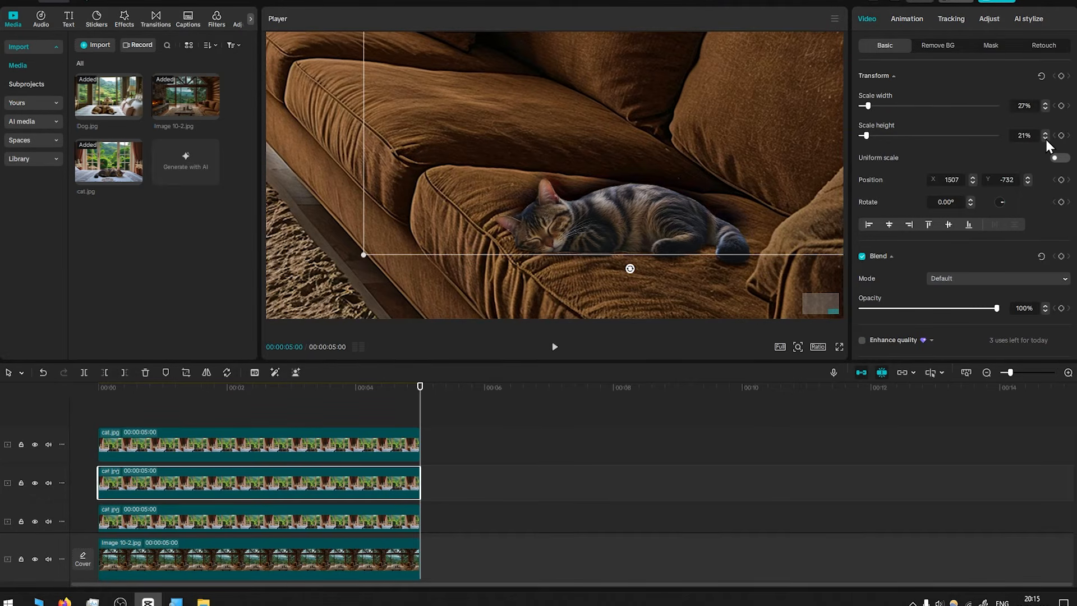
Lower the middle cat clip's vertical position to -802
{"action": "left_click", "coordinate": [1028, 183]}
{"action": "left_click", "coordinate": [1028, 183]}
{"action": "left_click", "coordinate": [1028, 183]}
{"action": "left_click", "coordinate": [1028, 183]}
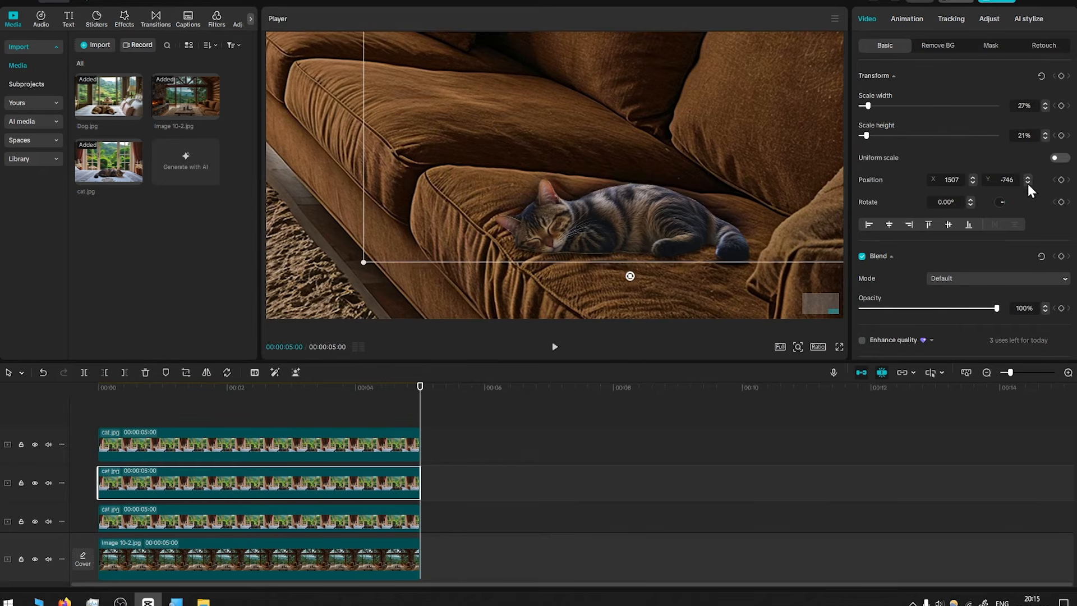
{"action": "left_click", "coordinate": [1028, 183]}
{"action": "left_click", "coordinate": [1028, 183]}
{"action": "left_click", "coordinate": [1028, 183]}
{"action": "left_click", "coordinate": [1028, 183]}
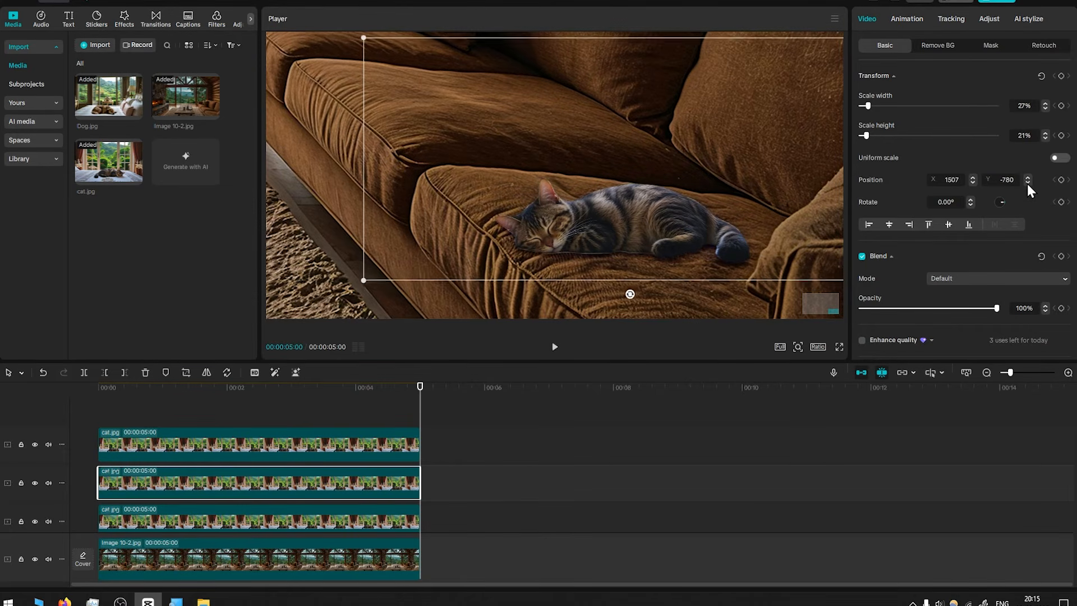
{"action": "left_click", "coordinate": [1028, 183]}
{"action": "left_click", "coordinate": [1028, 182]}
{"action": "left_click", "coordinate": [1028, 183]}
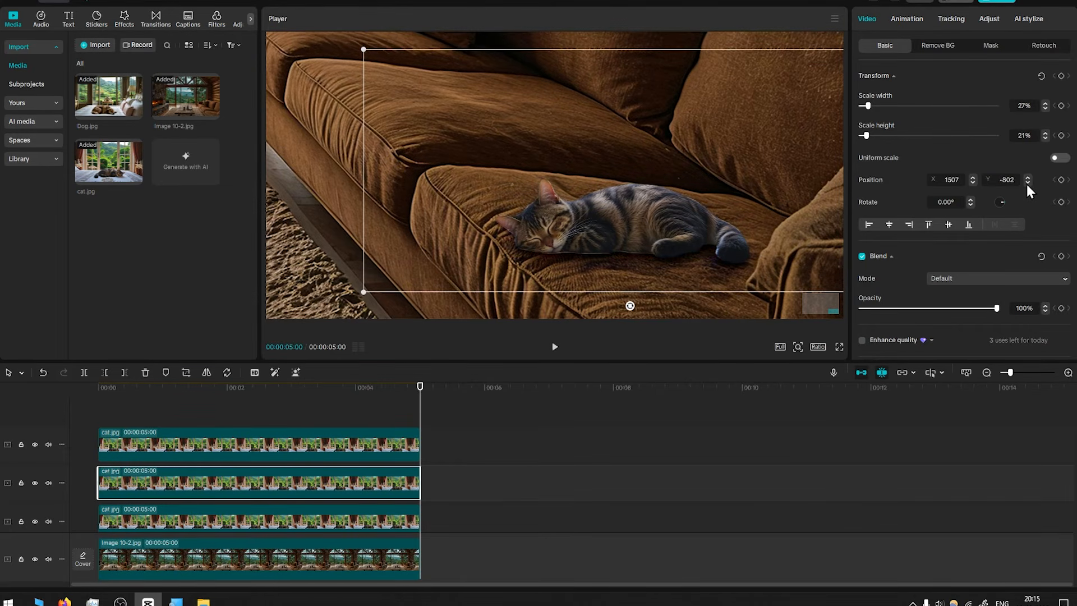
Hide the top and middle cat tracks to preview the shadow, then undo both hides
{"action": "left_click", "coordinate": [44, 488]}
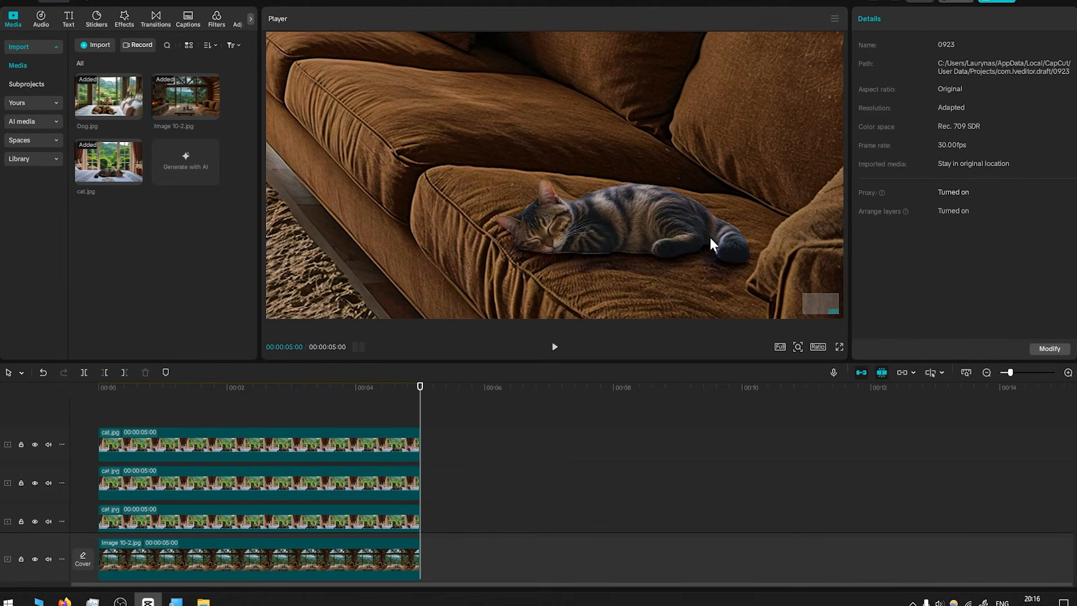
{"action": "left_click", "coordinate": [273, 445]}
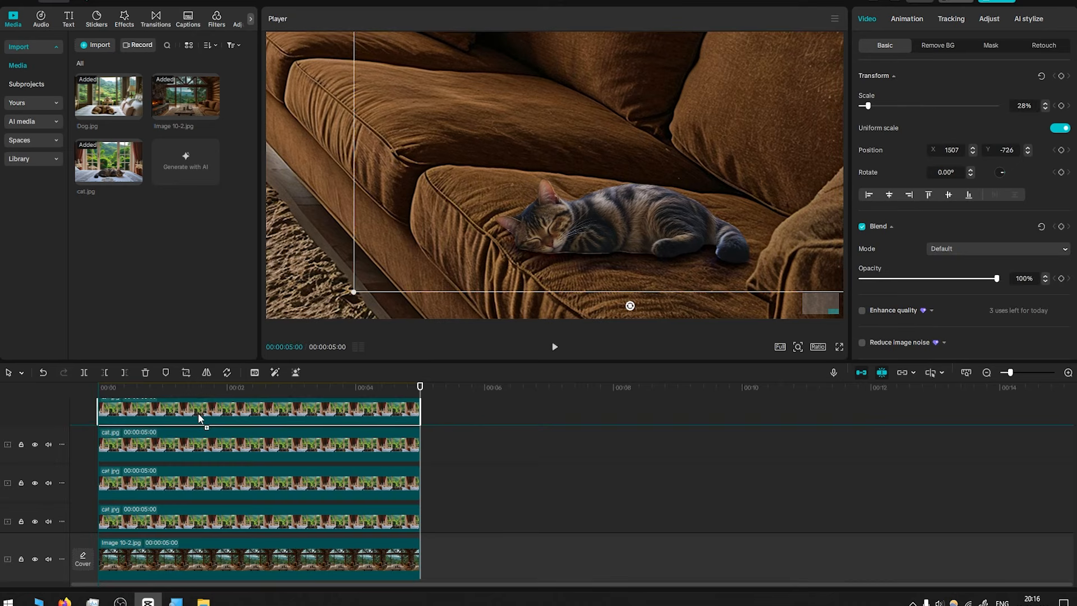
{"action": "left_click", "coordinate": [35, 444]}
{"action": "left_click", "coordinate": [35, 483]}
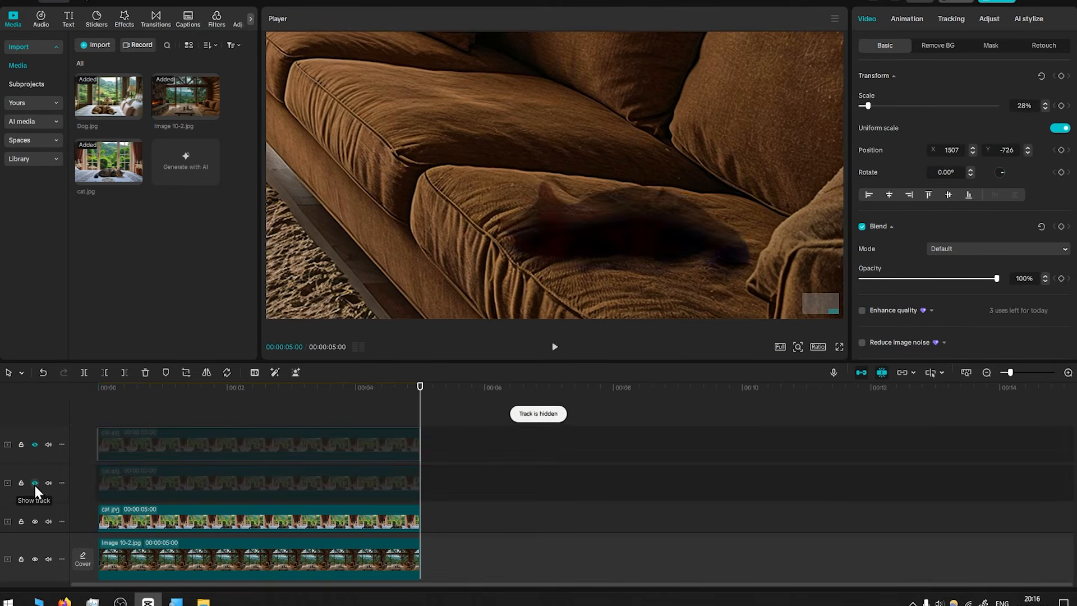
{"action": "key", "text": "ctrl+z"}
{"action": "key", "text": "ctrl+z"}
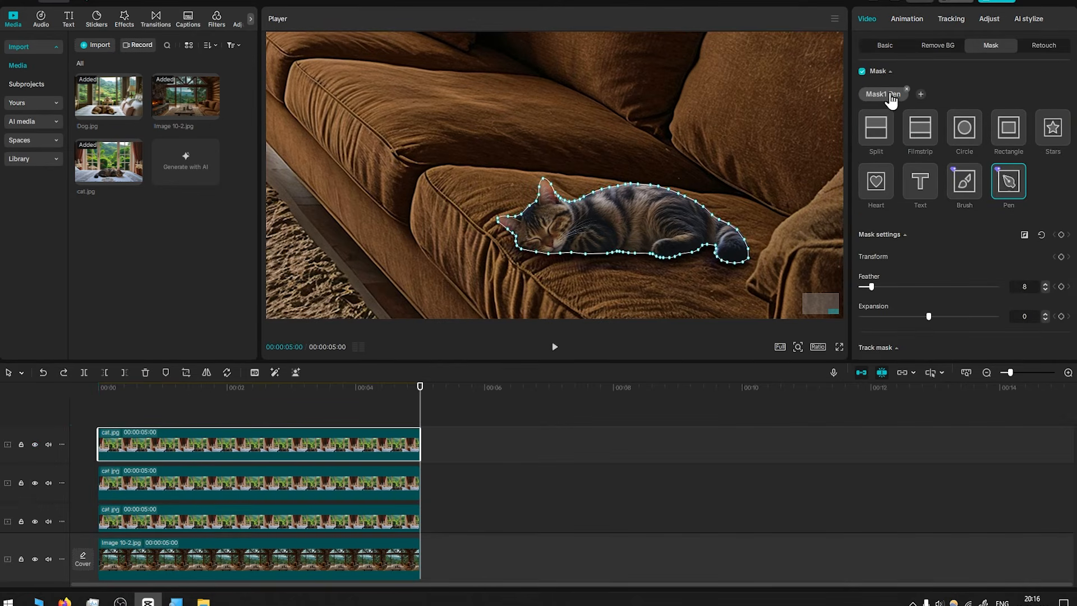
Replace the top cat clip's Pen mask with a new one traced as a thin closed strip along the cat's underside
{"action": "left_click", "coordinate": [1011, 185]}
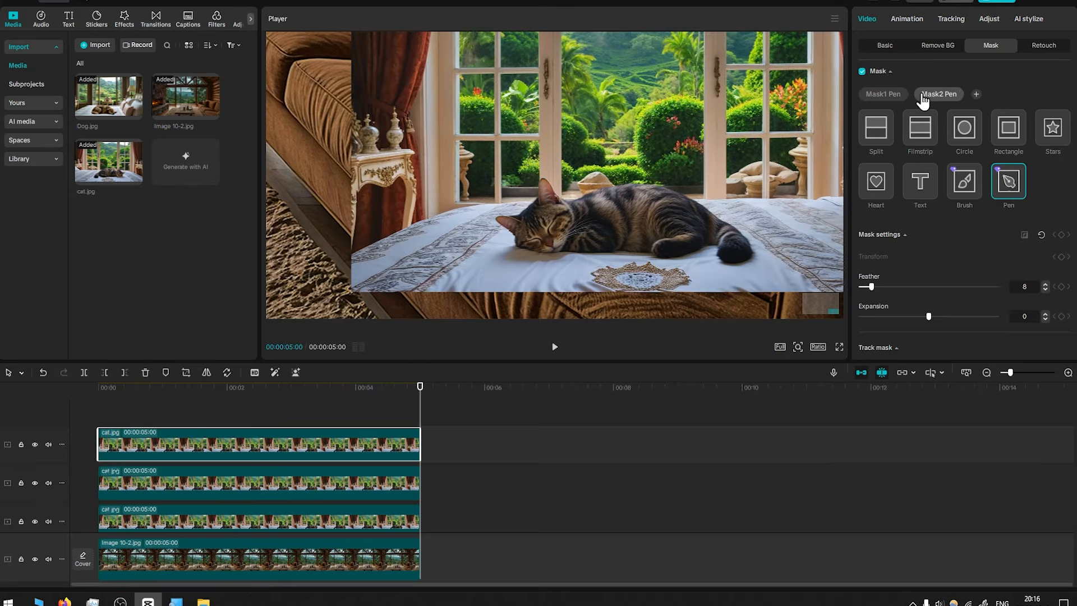
{"action": "mouse_move", "coordinate": [885, 98]}
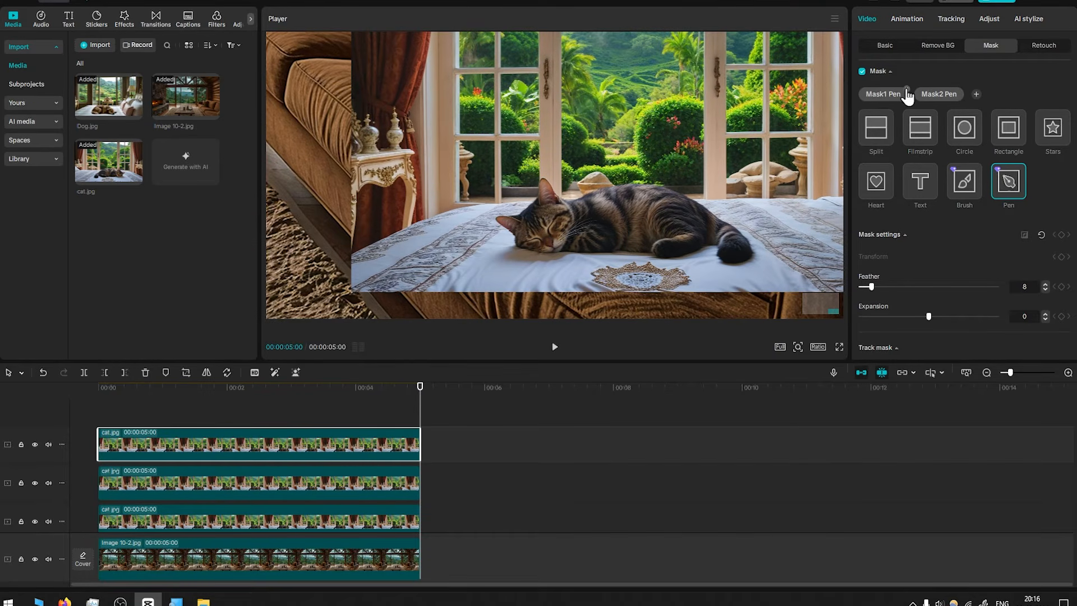
{"action": "left_click", "coordinate": [908, 90]}
{"action": "left_click", "coordinate": [517, 243]}
{"action": "left_click", "coordinate": [529, 243]}
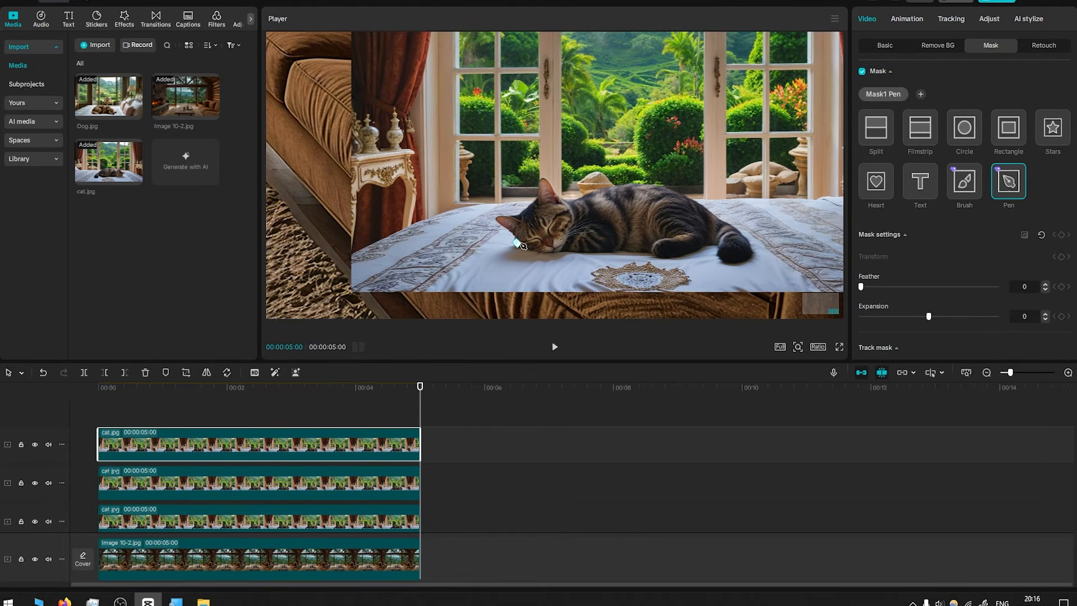
{"action": "left_click", "coordinate": [546, 245]}
{"action": "left_click", "coordinate": [559, 243]}
{"action": "left_click", "coordinate": [573, 242]}
{"action": "left_click", "coordinate": [586, 243]}
{"action": "left_click", "coordinate": [598, 239]}
{"action": "left_click", "coordinate": [610, 237]}
{"action": "left_click", "coordinate": [621, 234]}
{"action": "left_click", "coordinate": [632, 233]}
{"action": "left_click", "coordinate": [645, 233]}
{"action": "left_click", "coordinate": [655, 232]}
{"action": "left_click", "coordinate": [665, 233]}
{"action": "left_click", "coordinate": [683, 235]}
{"action": "left_click", "coordinate": [703, 238]}
{"action": "left_click", "coordinate": [709, 234]}
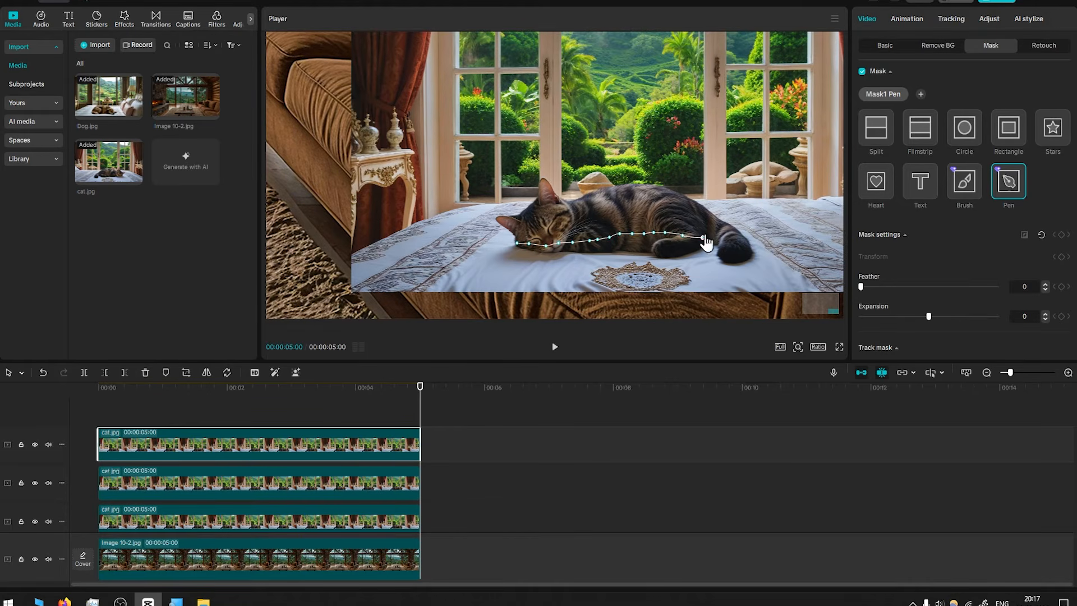
{"action": "left_click", "coordinate": [719, 234]}
{"action": "left_click", "coordinate": [726, 246]}
{"action": "left_click", "coordinate": [703, 248]}
{"action": "left_click", "coordinate": [689, 250]}
{"action": "left_click", "coordinate": [672, 252]}
{"action": "left_click", "coordinate": [657, 251]}
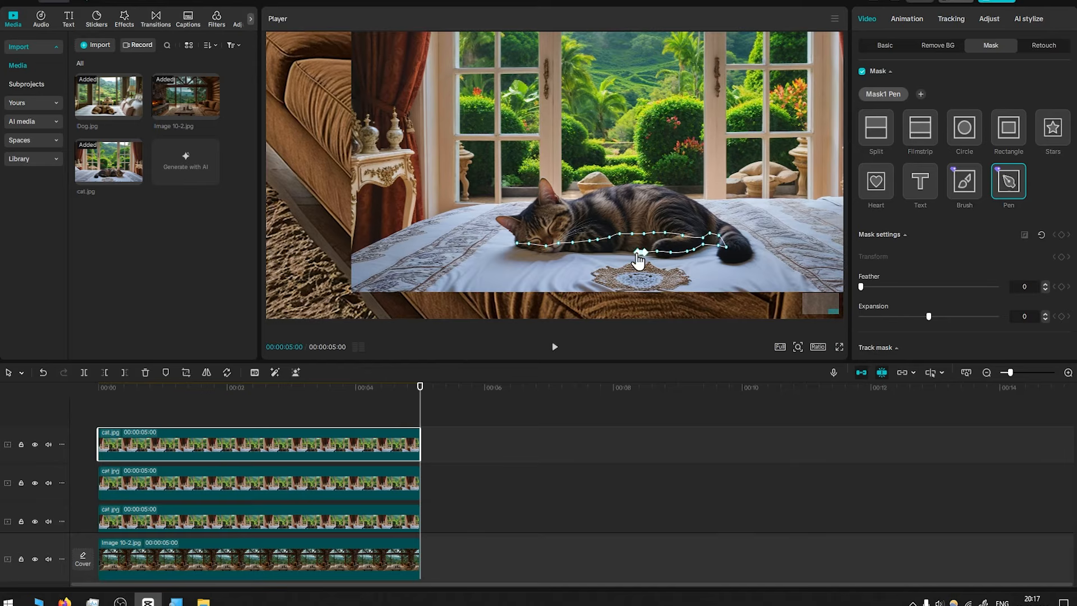
{"action": "left_click", "coordinate": [641, 252]}
{"action": "left_click", "coordinate": [627, 251]}
{"action": "left_click", "coordinate": [610, 251]}
{"action": "left_click", "coordinate": [588, 251]}
{"action": "left_click", "coordinate": [545, 248]}
{"action": "left_click", "coordinate": [529, 250]}
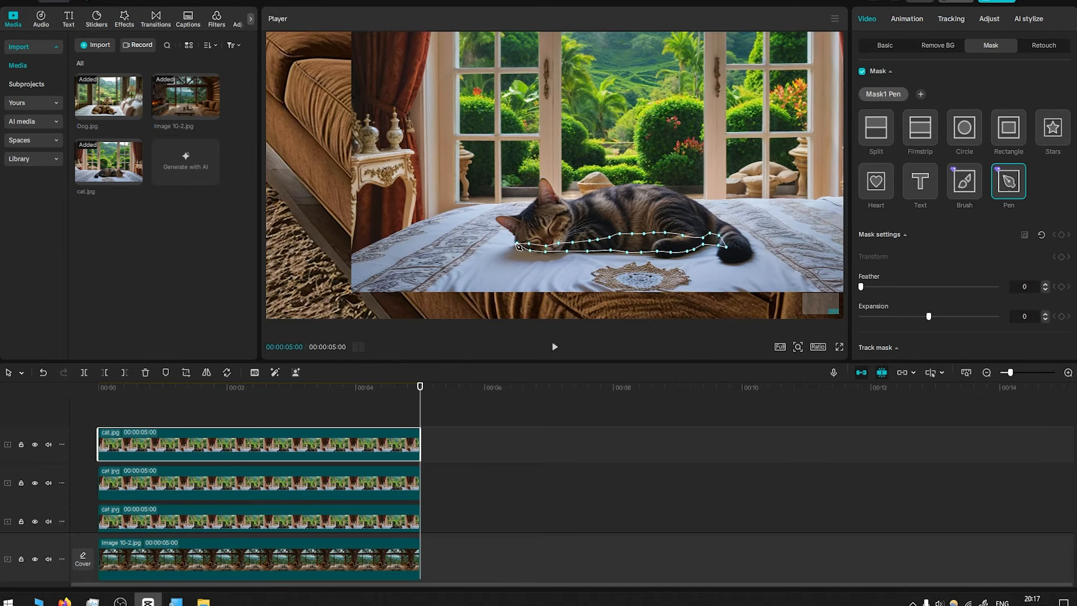
{"action": "left_click", "coordinate": [516, 243]}
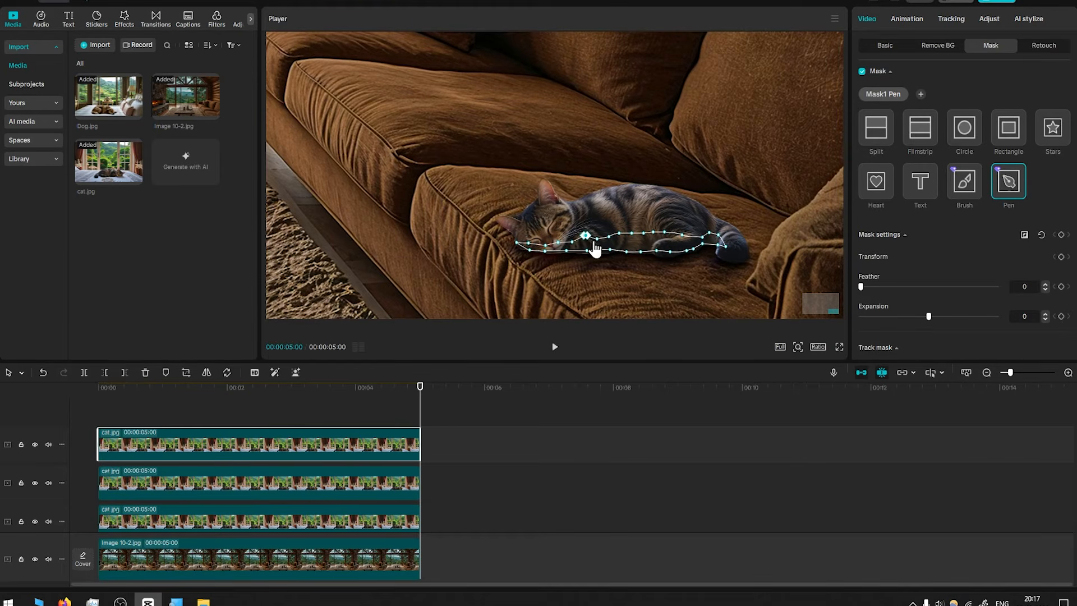
Reshape the new Pen mask by moving its points up along the cat's belly and deleting one point
{"action": "mouse_move", "coordinate": [597, 237]}
{"action": "left_mouse_down"}
{"action": "mouse_move", "coordinate": [622, 219]}
{"action": "mouse_move", "coordinate": [609, 225]}
{"action": "mouse_move", "coordinate": [658, 220]}
{"action": "left_mouse_up"}
{"action": "left_click", "coordinate": [644, 232]}
{"action": "key", "text": "Delete"}
{"action": "left_click_drag", "start_coordinate": [665, 232], "coordinate": [671, 220]}
{"action": "left_click_drag", "start_coordinate": [573, 242], "coordinate": [568, 231]}
{"action": "left_click_drag", "start_coordinate": [586, 236], "coordinate": [627, 223]}
{"action": "left_click_drag", "start_coordinate": [609, 224], "coordinate": [553, 234]}
{"action": "left_click_drag", "start_coordinate": [546, 245], "coordinate": [517, 245]}
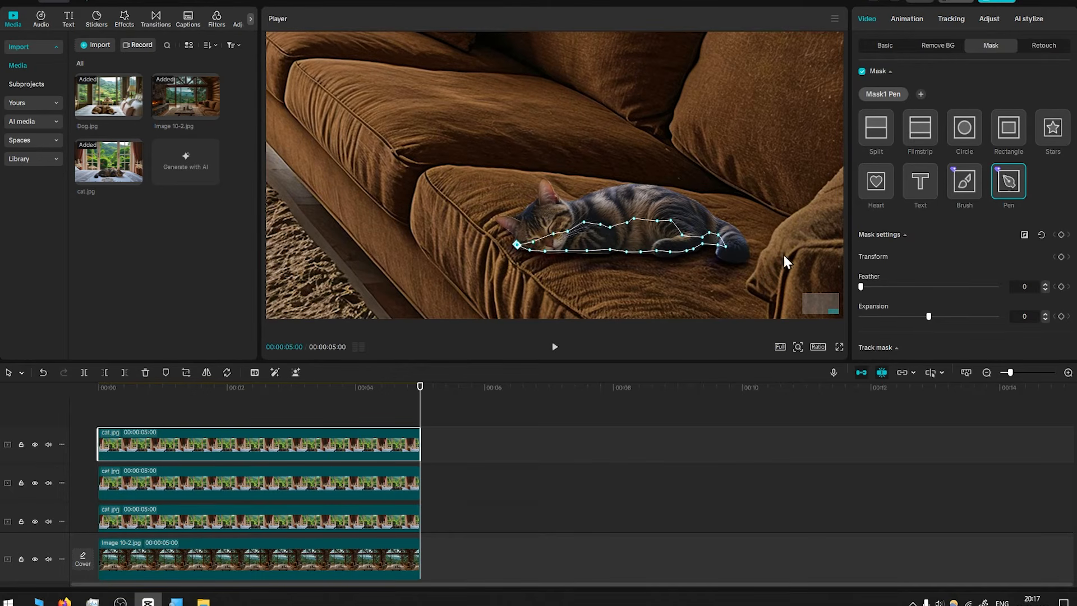
{"action": "left_click_drag", "start_coordinate": [682, 235], "coordinate": [700, 226]}
Darken the top cat clip by resetting its Luma curve and pulling the top point down to about half height
{"action": "left_click", "coordinate": [989, 19]}
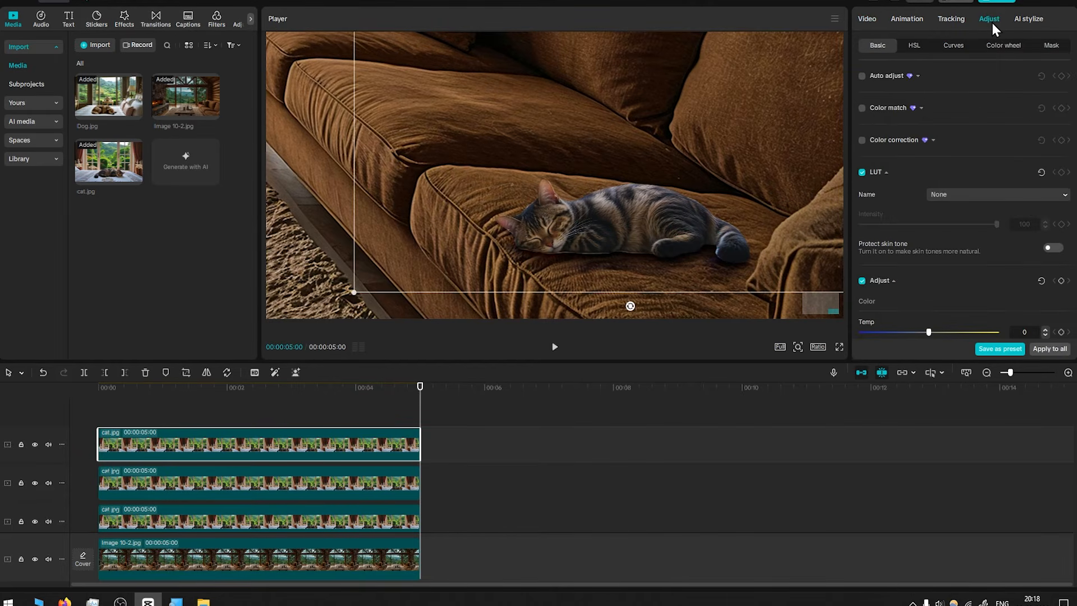
{"action": "left_click", "coordinate": [953, 47]}
{"action": "left_click", "coordinate": [969, 179]}
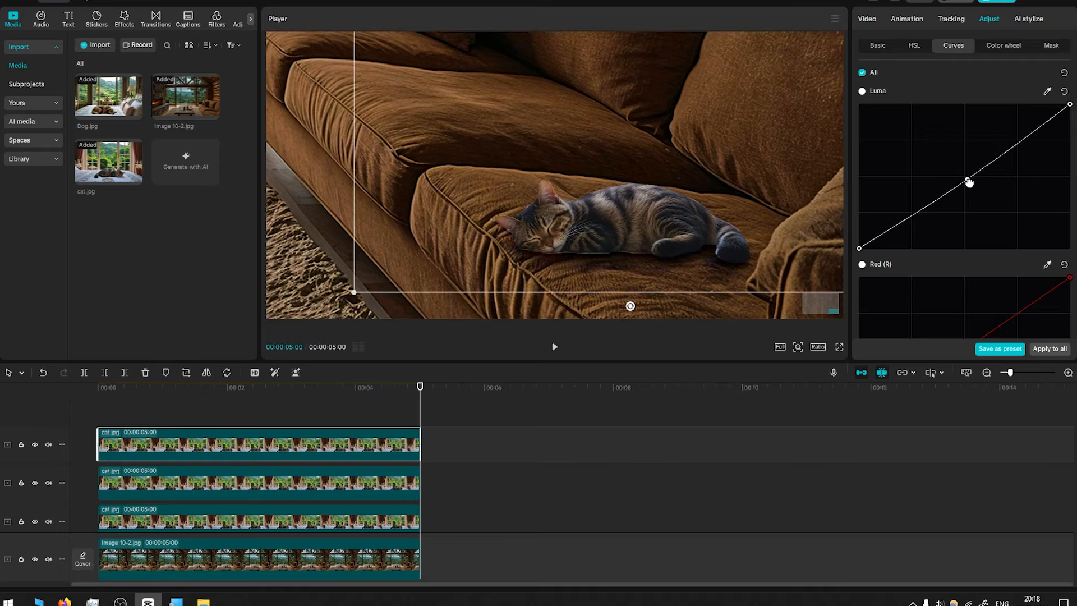
{"action": "left_click_drag", "start_coordinate": [969, 178], "coordinate": [979, 193]}
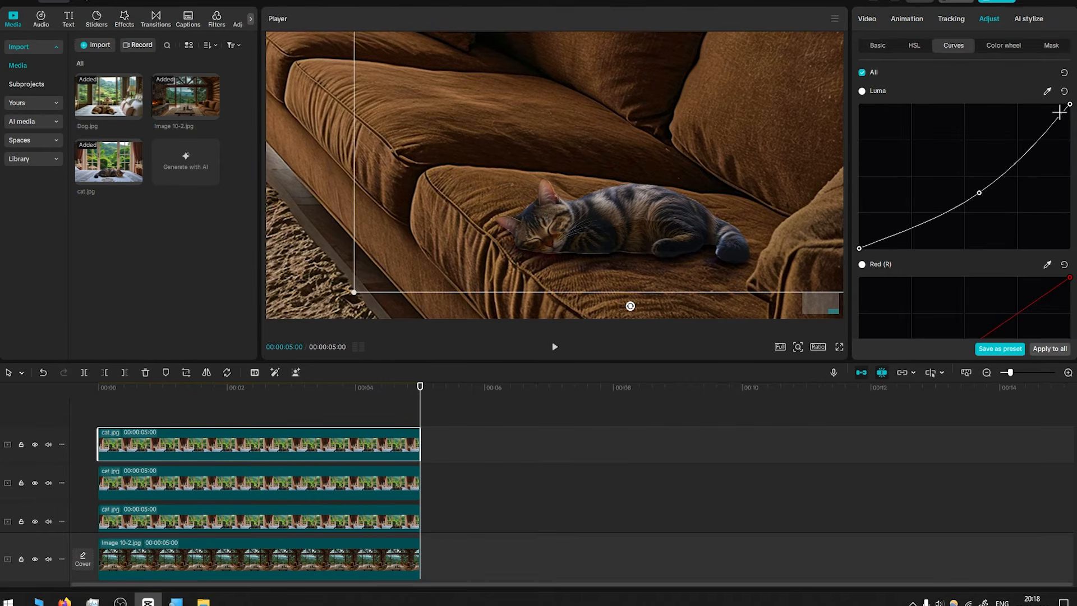
{"action": "left_click", "coordinate": [1065, 92]}
{"action": "left_click_drag", "start_coordinate": [1070, 107], "coordinate": [1070, 176]}
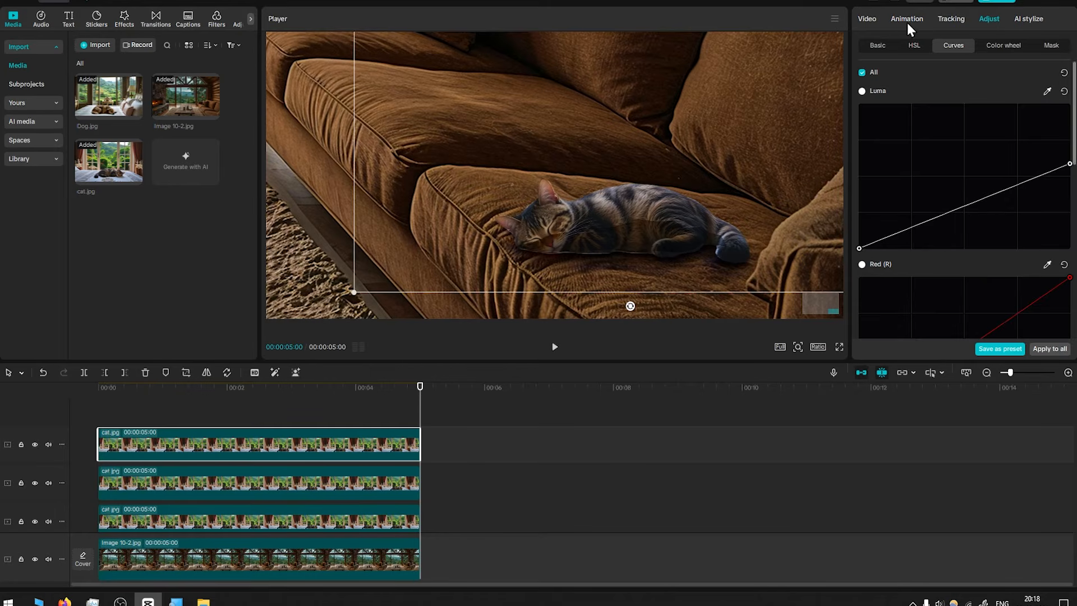
Increase the top cat clip's Pen mask feather and set its opacity to 57%
{"action": "left_click", "coordinate": [870, 20]}
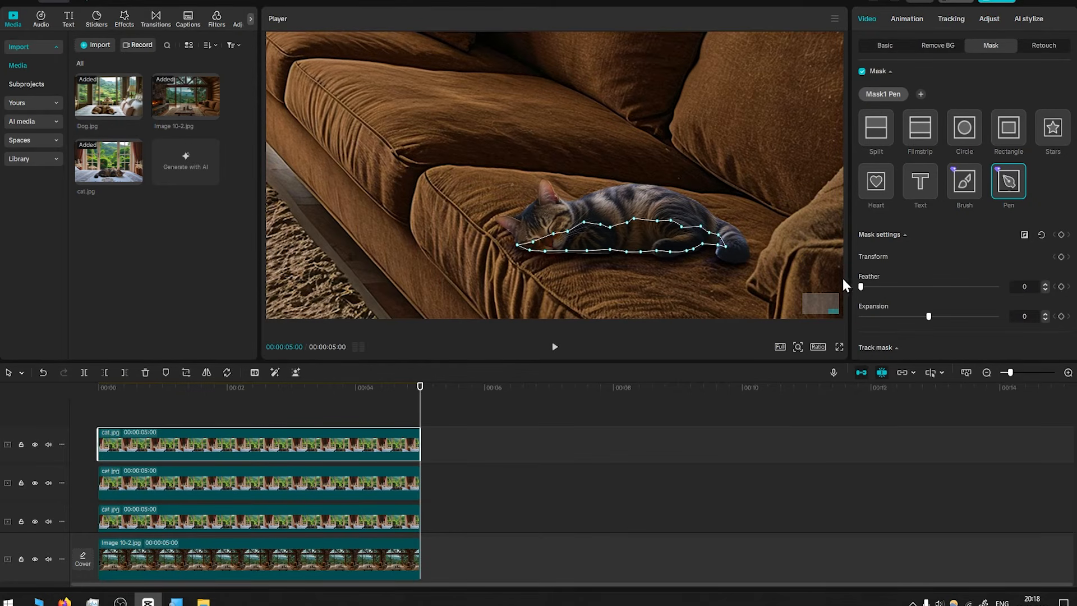
{"action": "left_click_drag", "start_coordinate": [861, 286], "coordinate": [944, 291]}
{"action": "left_click", "coordinate": [210, 418]}
{"action": "left_click", "coordinate": [257, 449]}
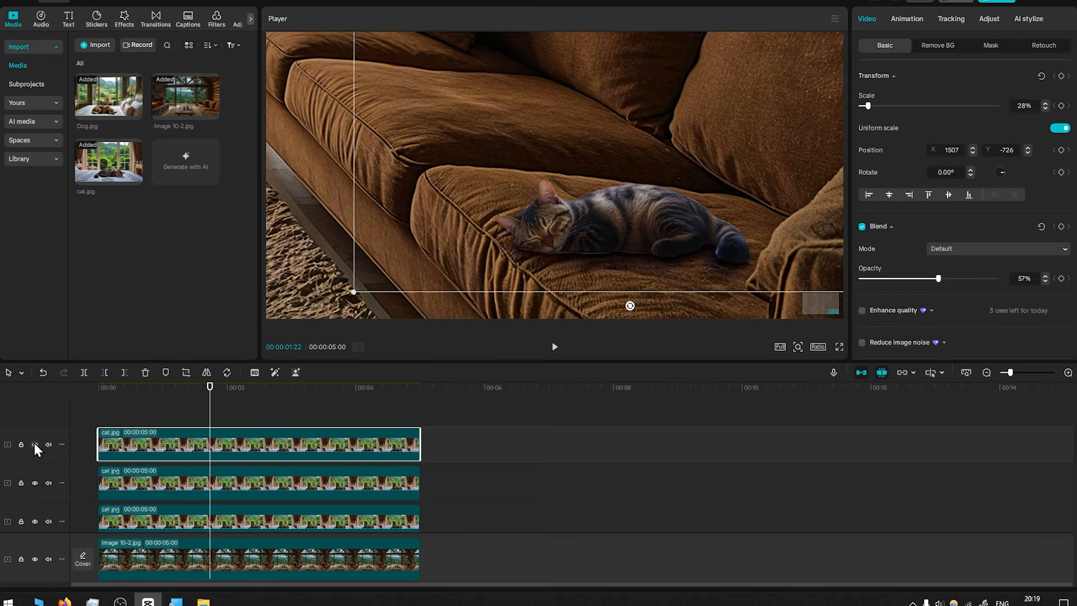
Toggle the top and middle cat tracks' visibility to compare the shadow effect
{"action": "left_click", "coordinate": [35, 444]}
{"action": "left_click", "coordinate": [34, 444]}
{"action": "left_click", "coordinate": [230, 484]}
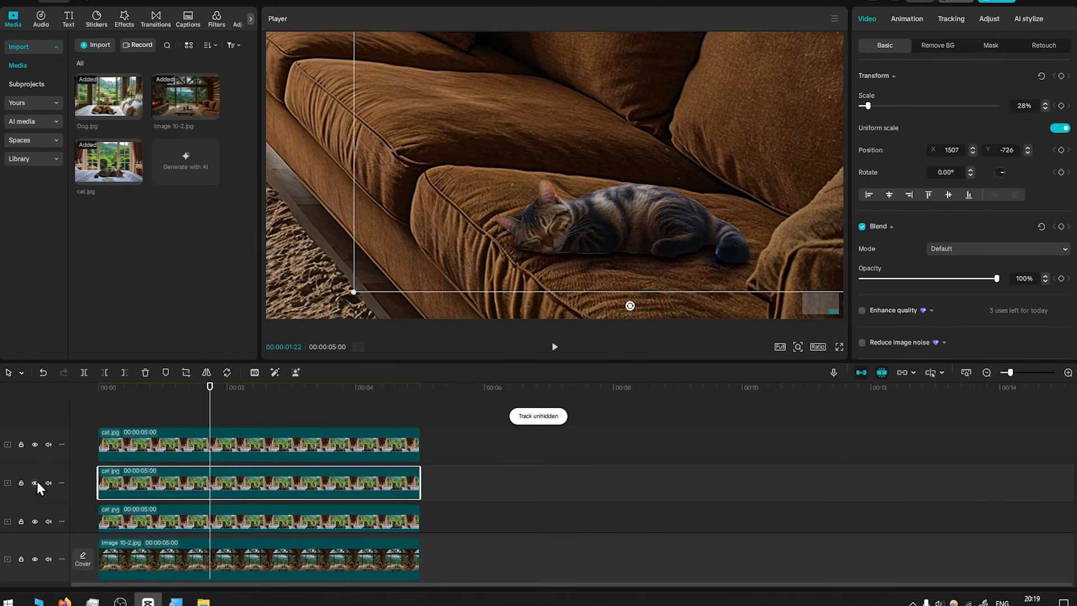
{"action": "left_click", "coordinate": [37, 482]}
{"action": "left_click", "coordinate": [37, 483]}
Hide all three cat tracks
{"action": "left_click", "coordinate": [35, 445]}
{"action": "left_click", "coordinate": [35, 483]}
{"action": "left_click", "coordinate": [35, 522]}
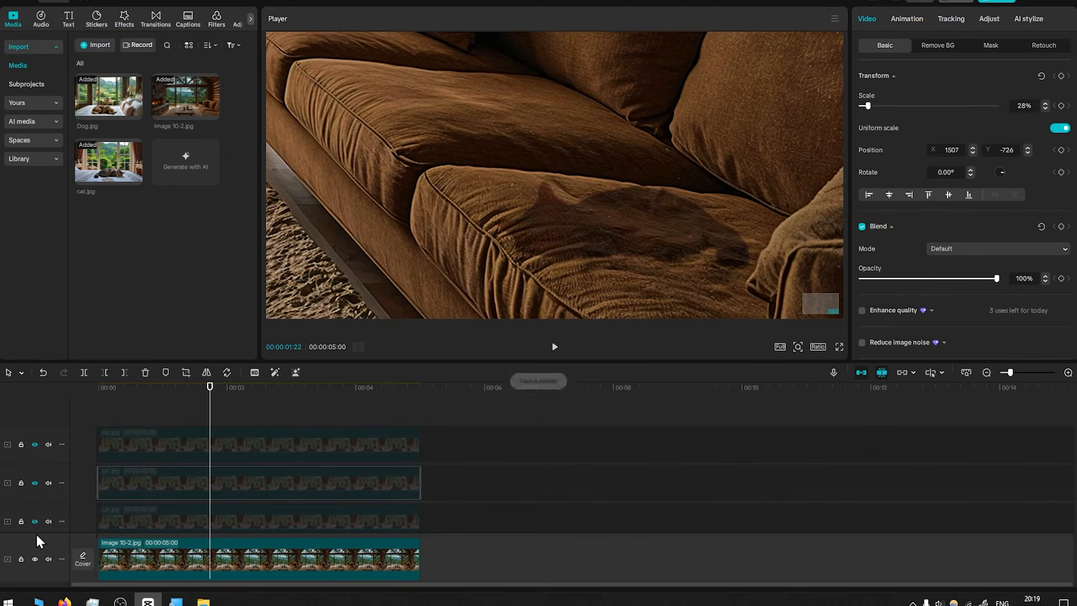
Unhide all three cat tracks above the background image
{"action": "left_click", "coordinate": [36, 559]}
{"action": "left_click", "coordinate": [35, 558]}
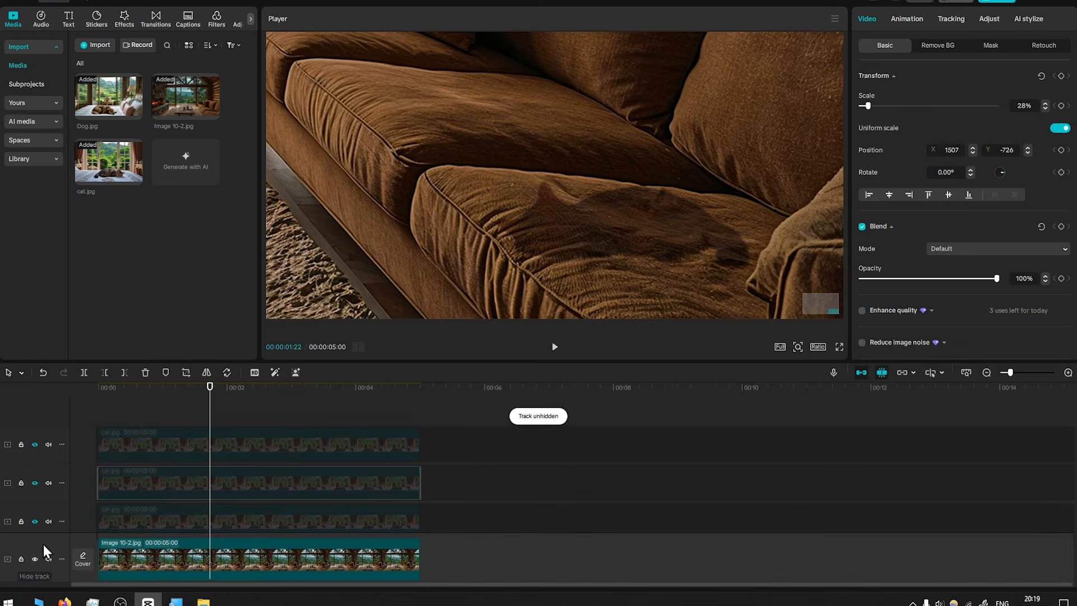
{"action": "left_click", "coordinate": [35, 522]}
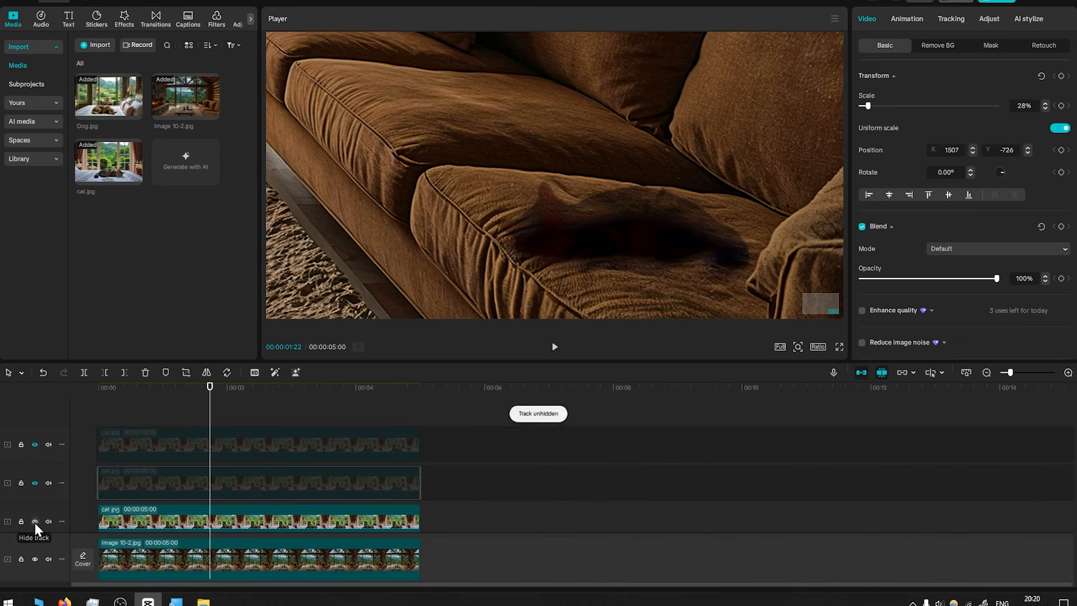
{"action": "left_click", "coordinate": [34, 482]}
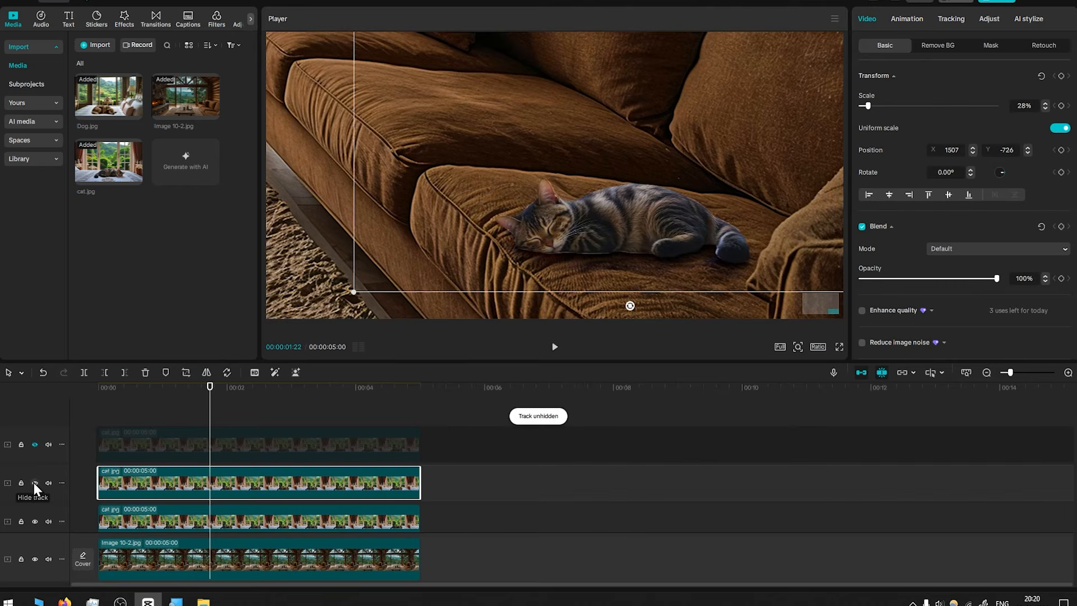
{"action": "left_click", "coordinate": [34, 444]}
Select the middle cat clip and switch its track off and on to compare the shadow
{"action": "left_click", "coordinate": [258, 435]}
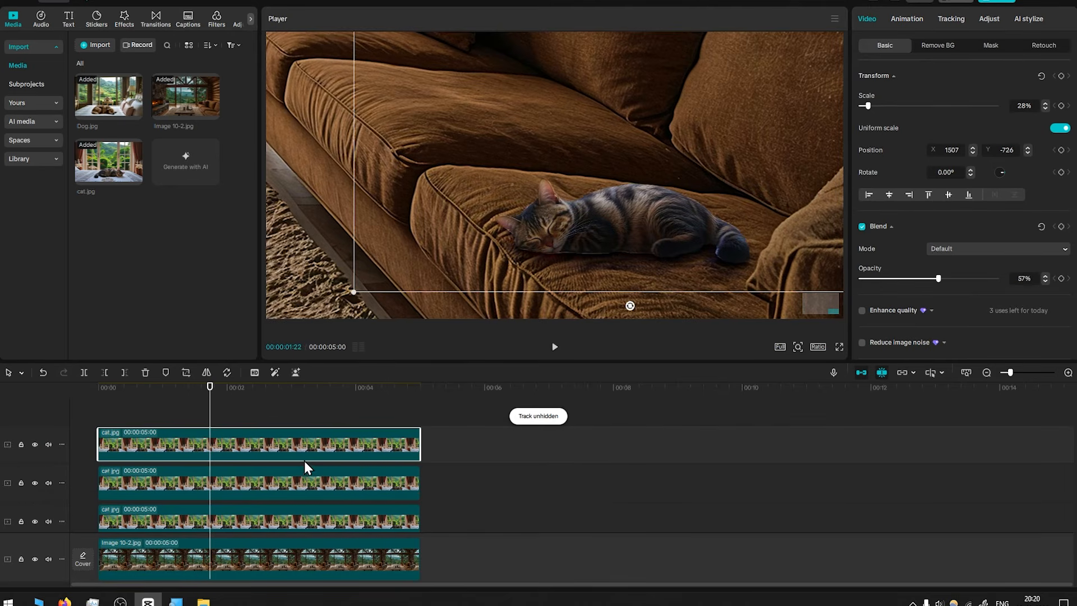
{"action": "left_click", "coordinate": [299, 486]}
{"action": "left_click", "coordinate": [35, 483]}
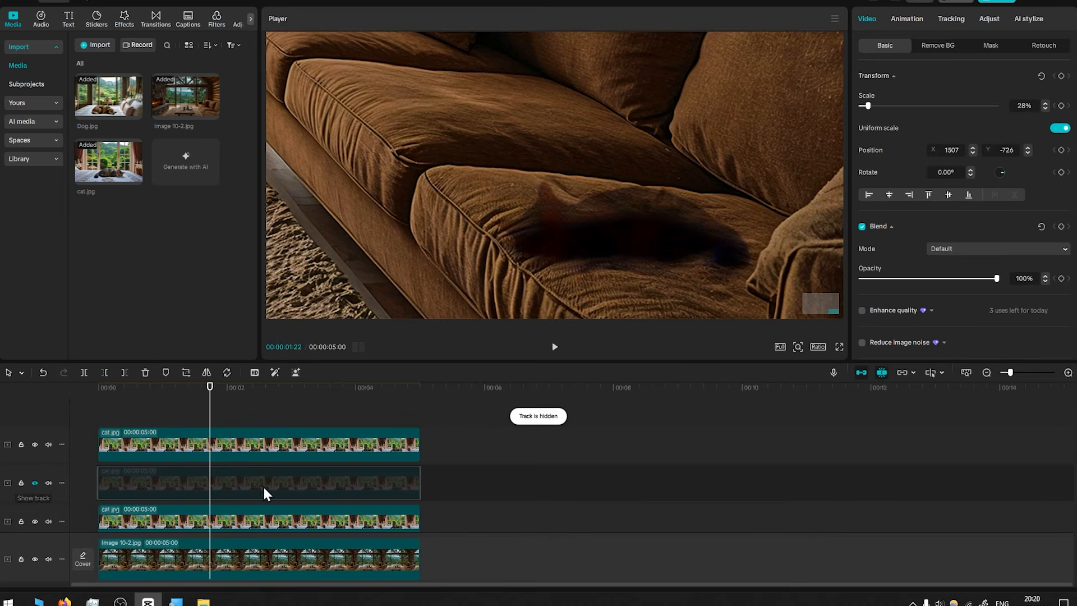
{"action": "left_click", "coordinate": [35, 482]}
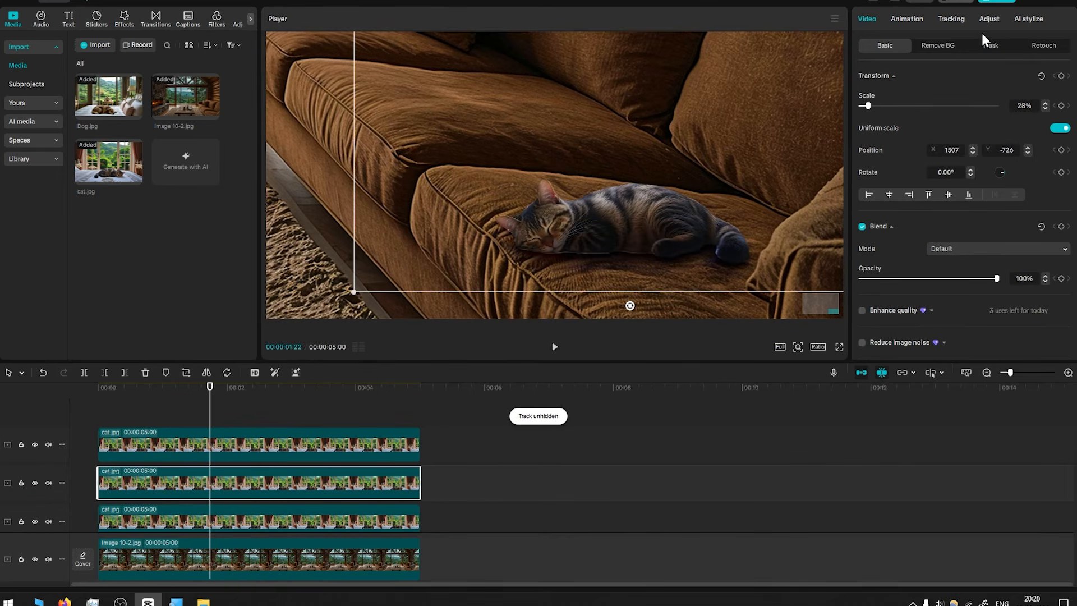
Shape the middle cat clip's Luma curve into an S-curve with three added points
{"action": "left_click", "coordinate": [991, 18]}
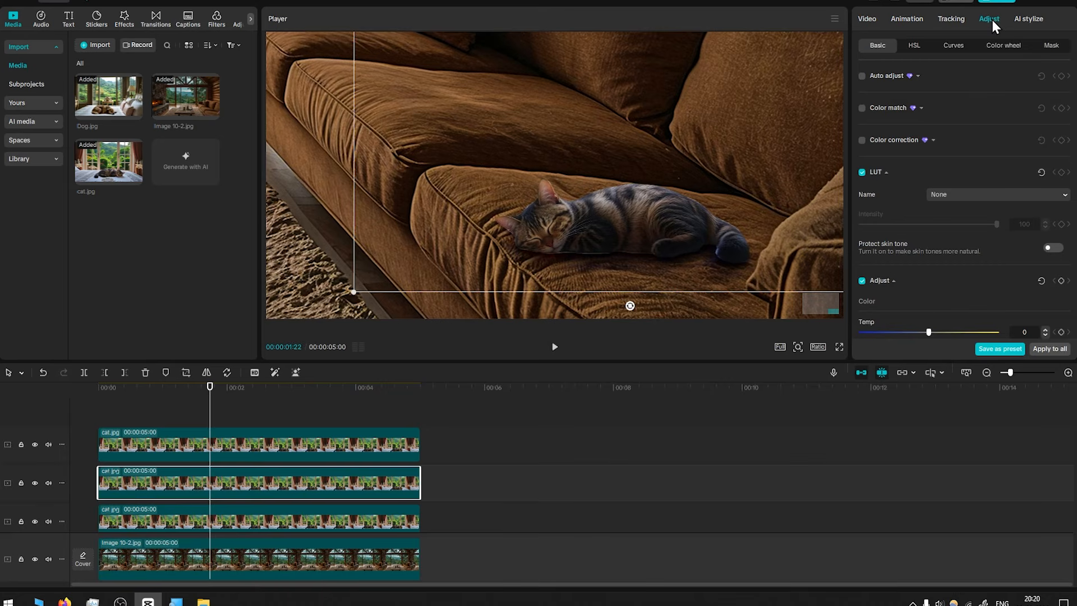
{"action": "left_click", "coordinate": [954, 47]}
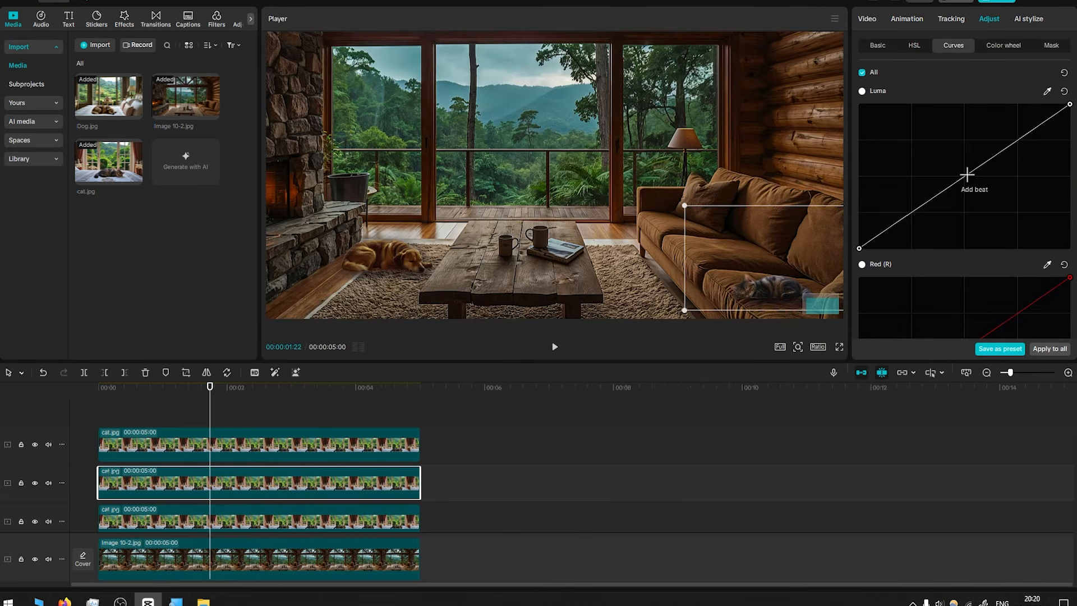
{"action": "left_click", "coordinate": [967, 175]}
{"action": "left_click_drag", "start_coordinate": [966, 175], "coordinate": [975, 188]}
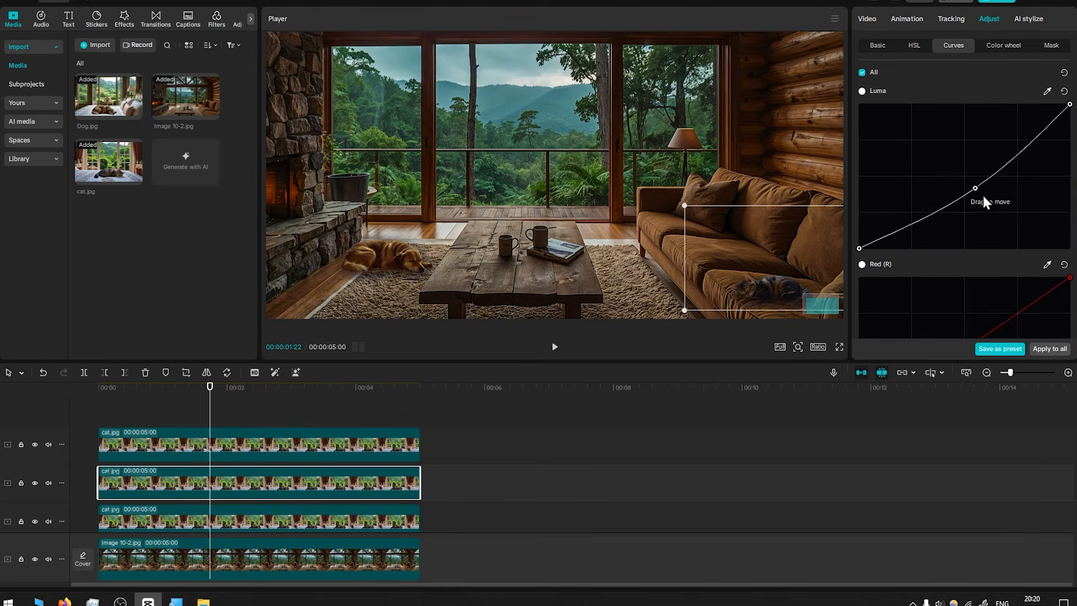
{"action": "key", "text": "ctrl+z"}
{"action": "left_click", "coordinate": [1020, 138]}
{"action": "left_click_drag", "start_coordinate": [1020, 138], "coordinate": [1012, 130]}
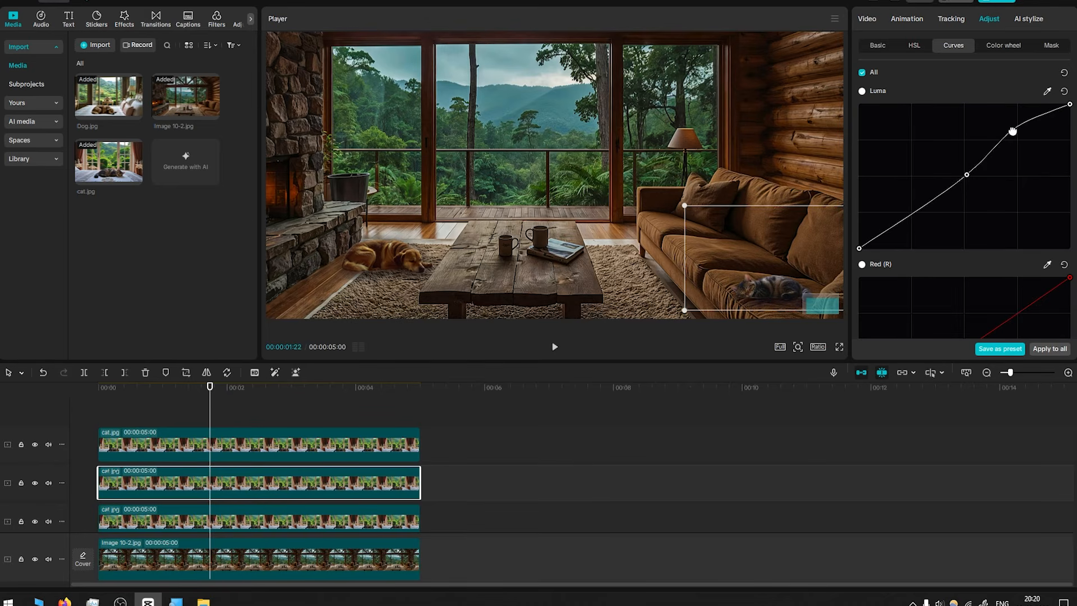
{"action": "left_click_drag", "start_coordinate": [913, 224], "coordinate": [918, 220]}
Tint the middle cat clip's shadows warm with the Color wheel and set the wheel intensity to 44
{"action": "scroll", "coordinate": [733, 226], "scroll_direction": "up", "scroll_amount": 3}
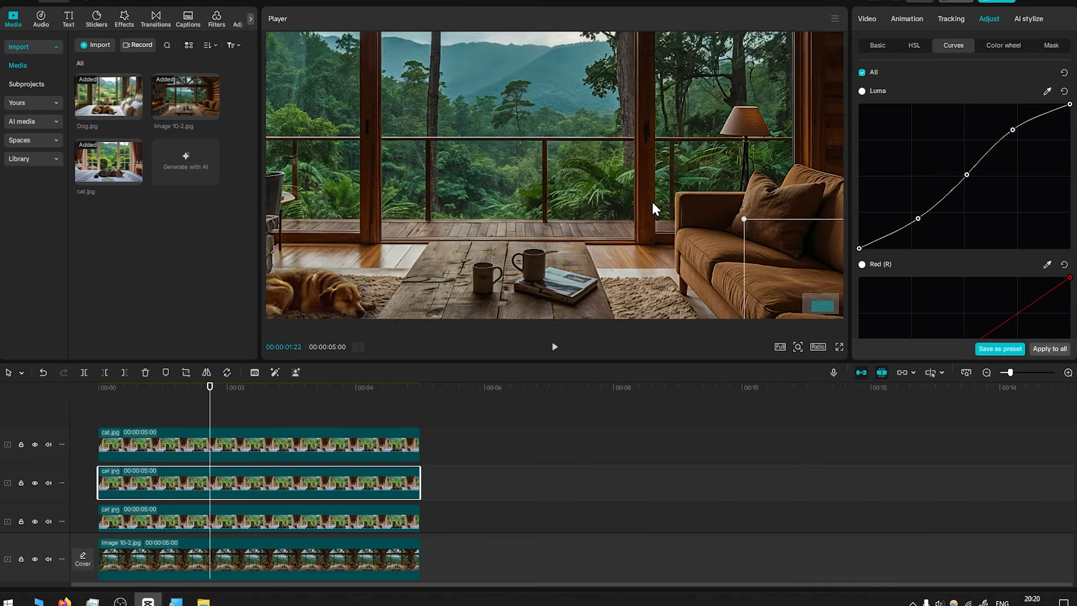
{"action": "left_click_drag", "start_coordinate": [651, 199], "coordinate": [564, 155]}
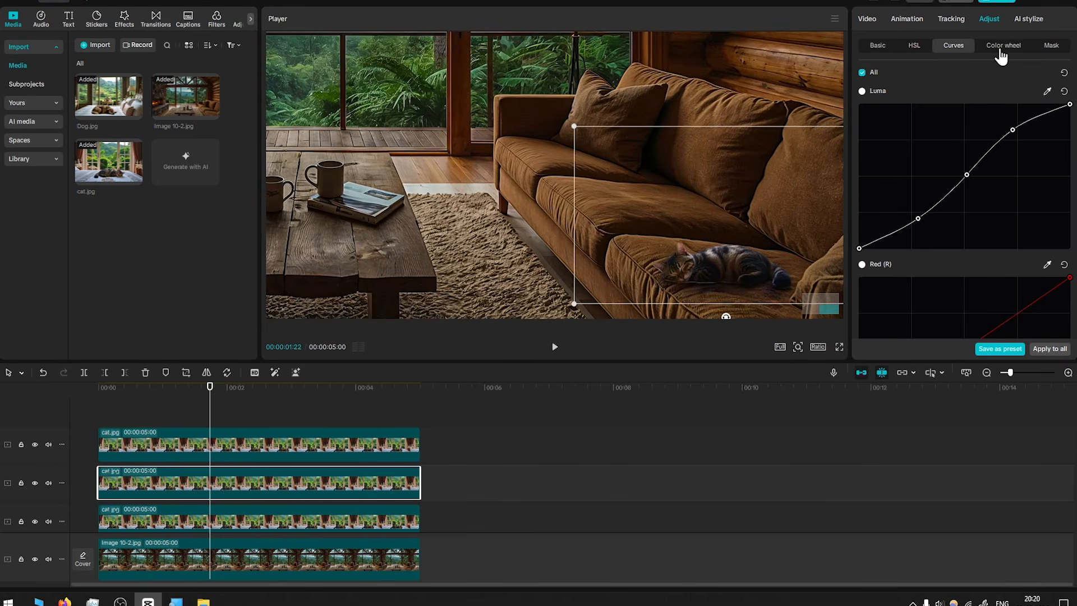
{"action": "left_click", "coordinate": [1003, 48]}
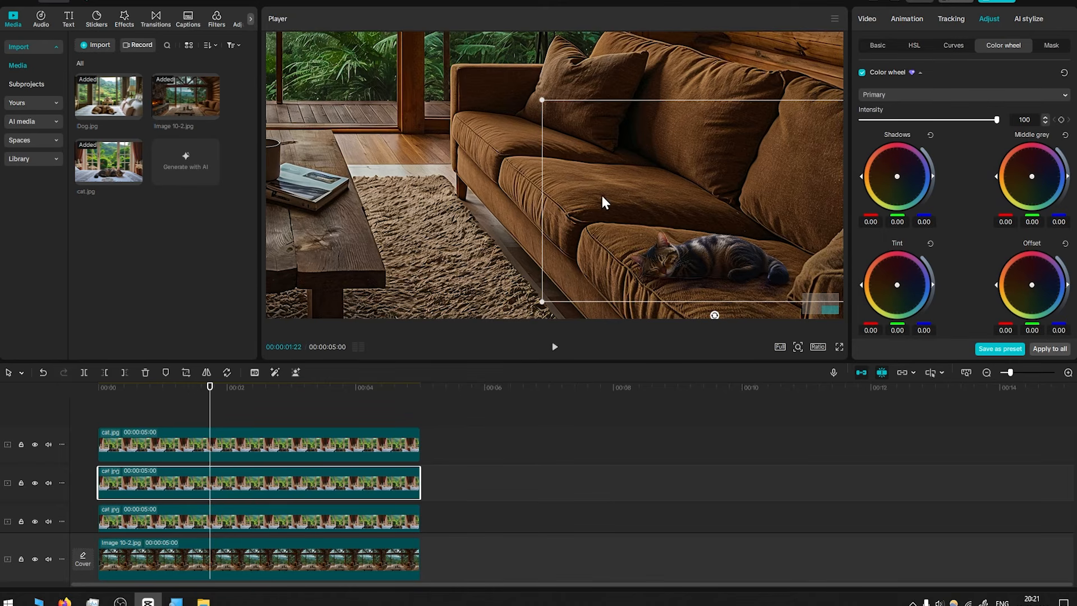
{"action": "left_click_drag", "start_coordinate": [898, 176], "coordinate": [881, 165]}
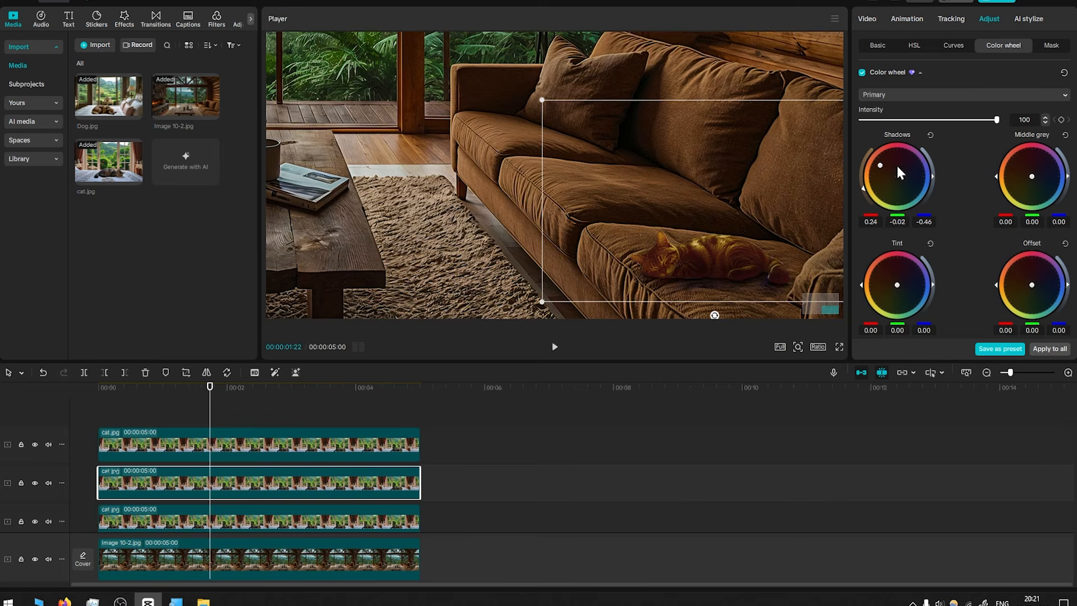
{"action": "left_click_drag", "start_coordinate": [880, 165], "coordinate": [879, 170]}
{"action": "mouse_move", "coordinate": [864, 190]}
{"action": "left_mouse_down"}
{"action": "mouse_move", "coordinate": [876, 167]}
{"action": "mouse_move", "coordinate": [867, 164]}
{"action": "left_mouse_up"}
{"action": "left_click_drag", "start_coordinate": [996, 120], "coordinate": [923, 134]}
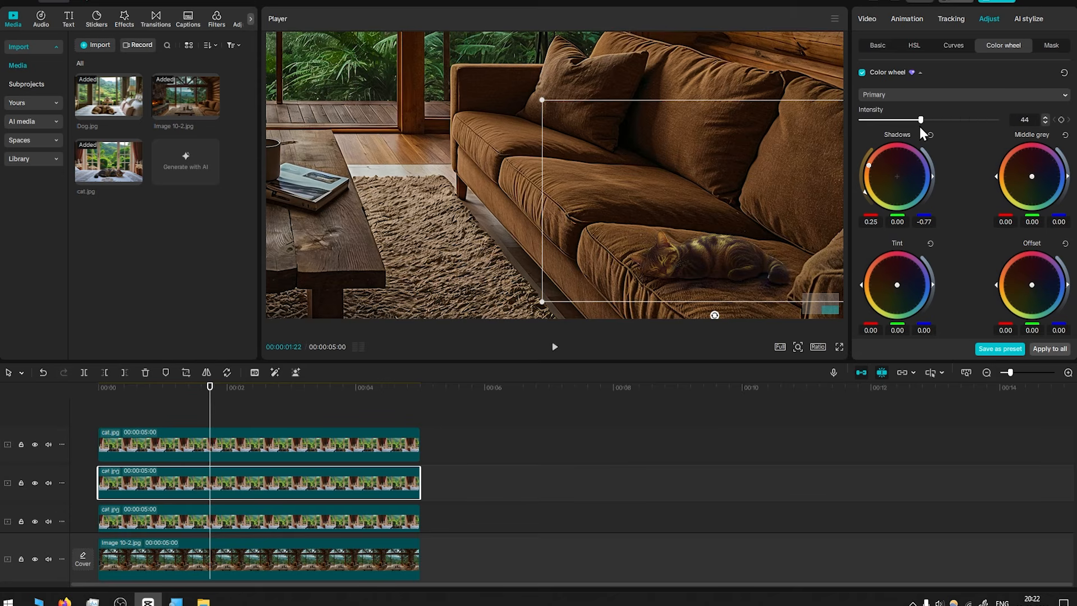
{"action": "left_click", "coordinate": [862, 73]}
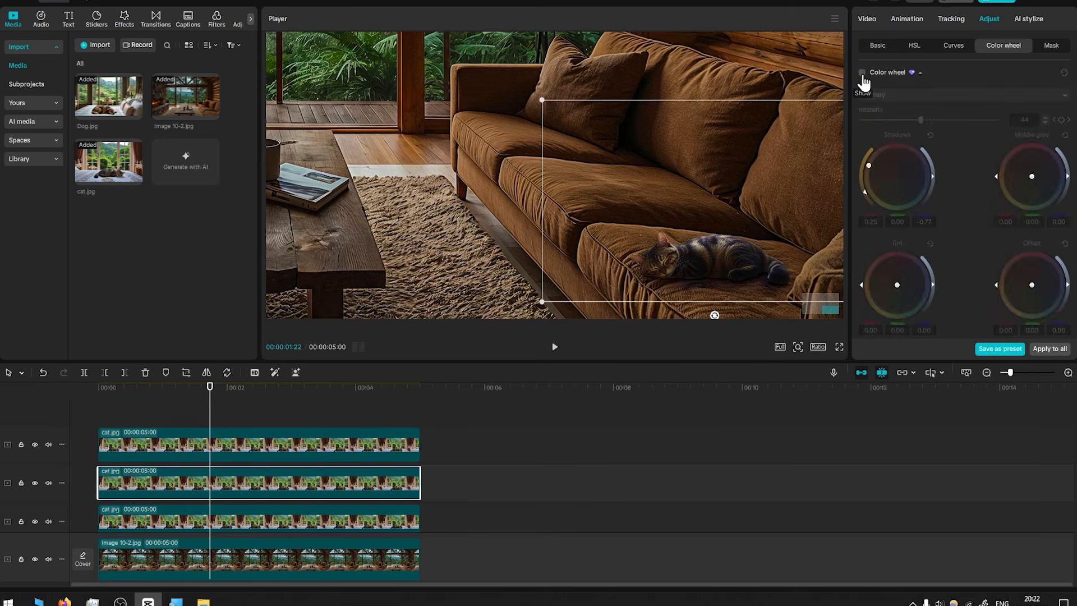
{"action": "left_click", "coordinate": [862, 73]}
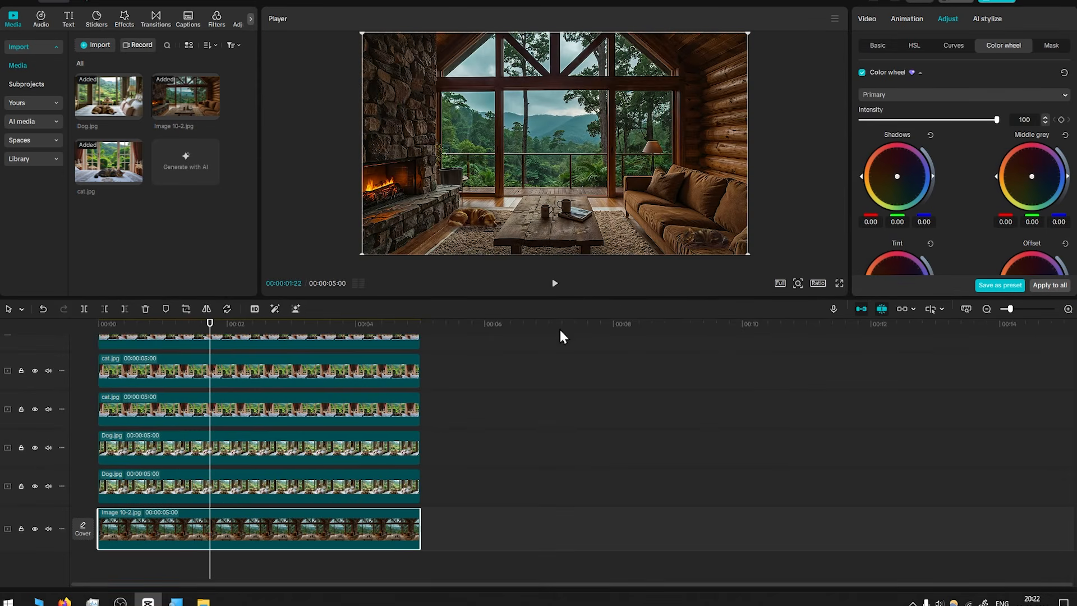
Combine the two dog clips into a compound clip
{"action": "left_click_drag", "start_coordinate": [623, 298], "coordinate": [624, 310]}
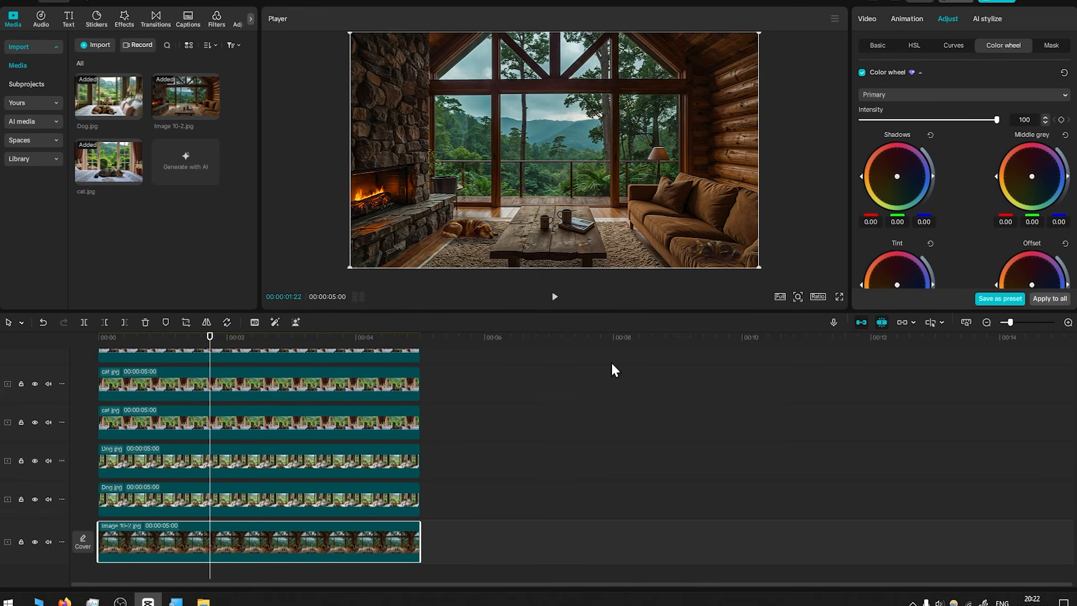
{"action": "scroll", "coordinate": [470, 498], "scroll_direction": "down", "scroll_amount": 1}
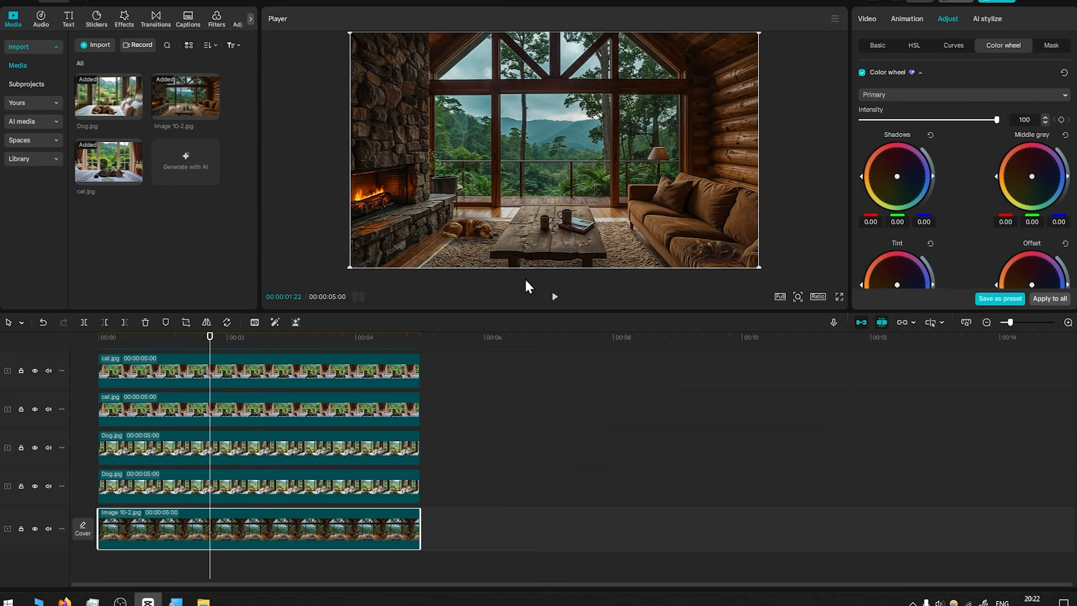
{"action": "scroll", "coordinate": [469, 244], "scroll_direction": "up", "scroll_amount": 3}
{"action": "left_click_drag", "start_coordinate": [468, 241], "coordinate": [638, 99]}
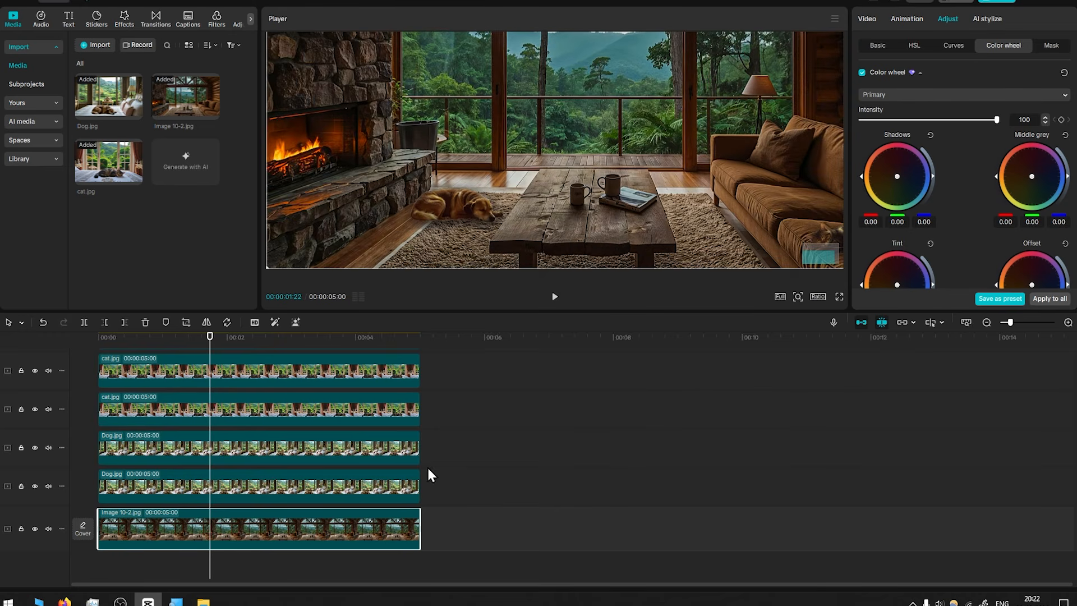
{"action": "left_click", "coordinate": [35, 486]}
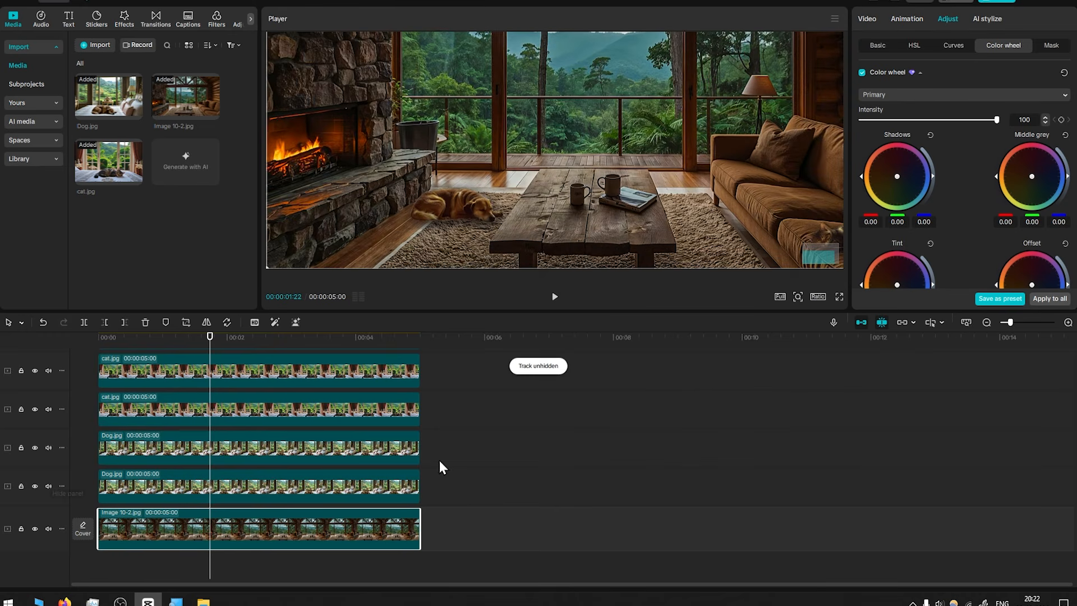
{"action": "left_click_drag", "start_coordinate": [475, 487], "coordinate": [288, 436]}
{"action": "right_click", "coordinate": [307, 445]}
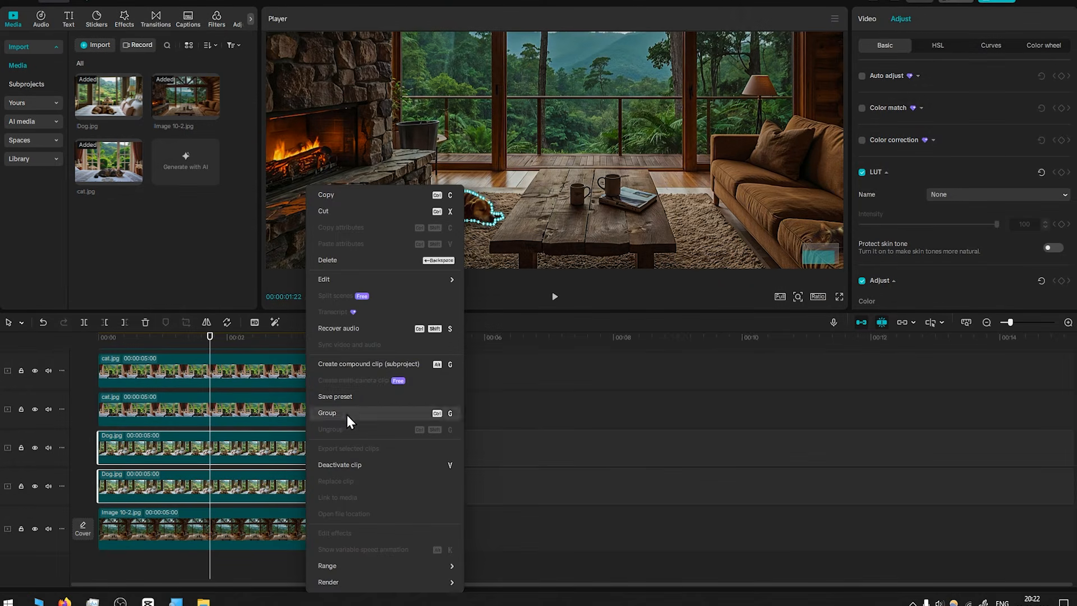
{"action": "left_click", "coordinate": [359, 365]}
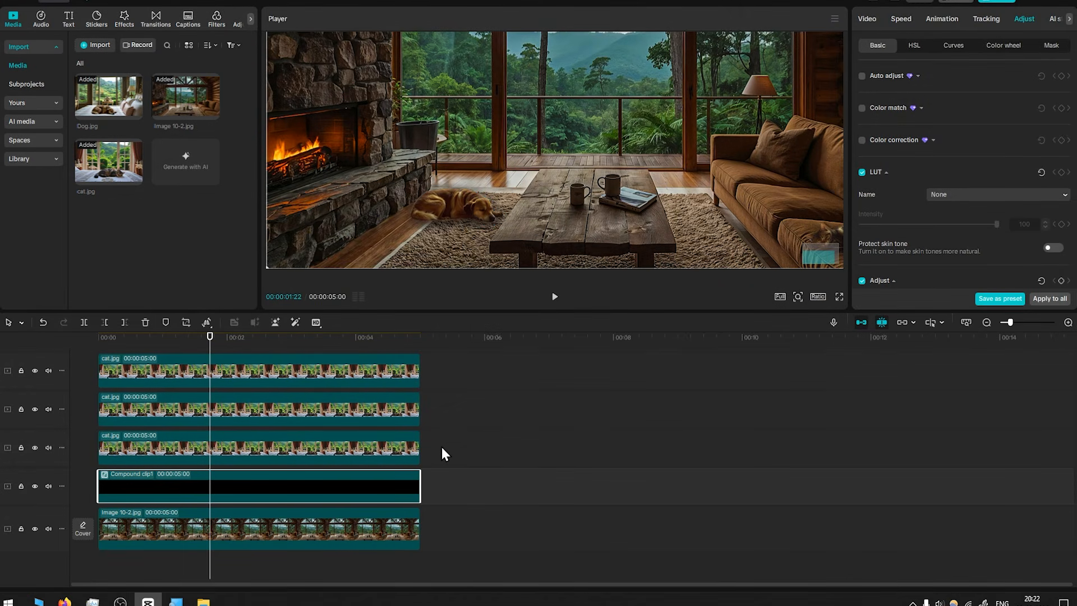
Combine the four cat clips into a compound clip
{"action": "scroll", "coordinate": [449, 446], "scroll_direction": "up", "scroll_amount": 4}
{"action": "left_click_drag", "start_coordinate": [442, 523], "coordinate": [383, 284]}
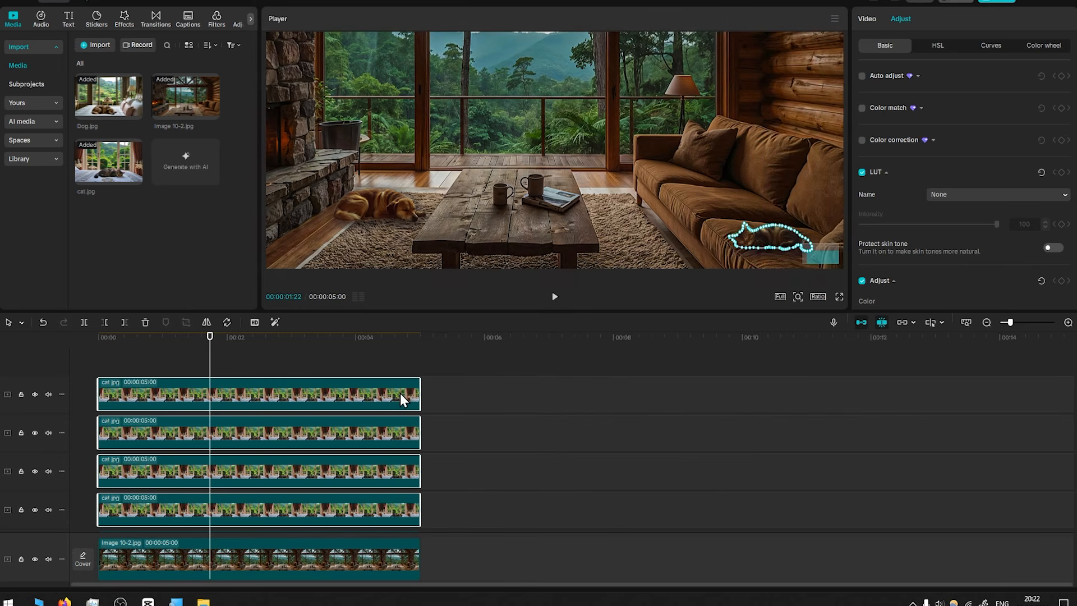
{"action": "right_click", "coordinate": [401, 393]}
{"action": "left_click", "coordinate": [445, 362]}
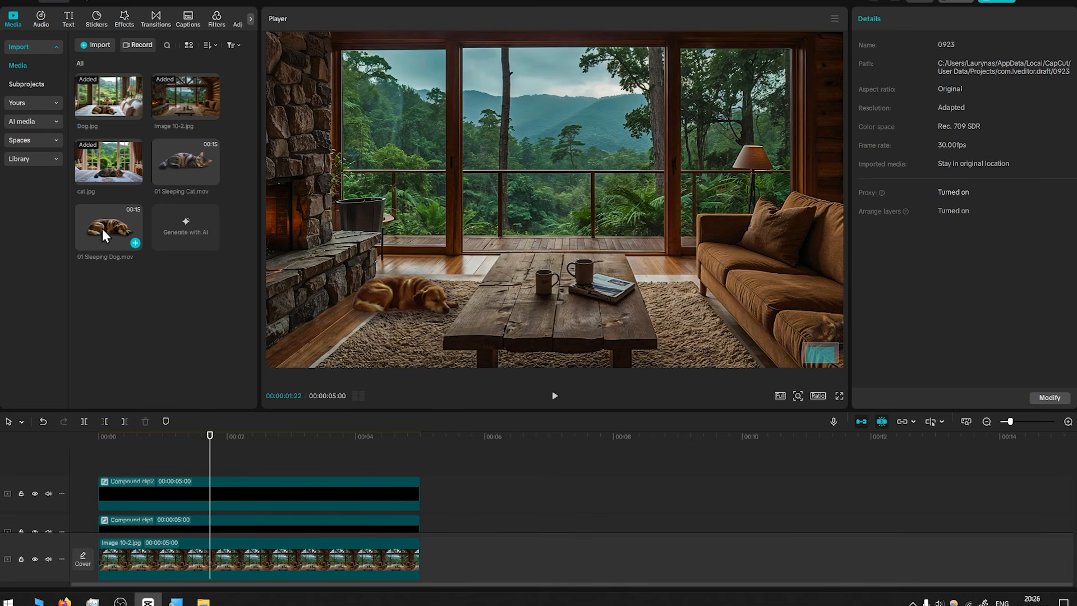
Add 01 Sleeping Dog.mov to a new track above the compound clips
{"action": "left_click_drag", "start_coordinate": [102, 228], "coordinate": [100, 456]}
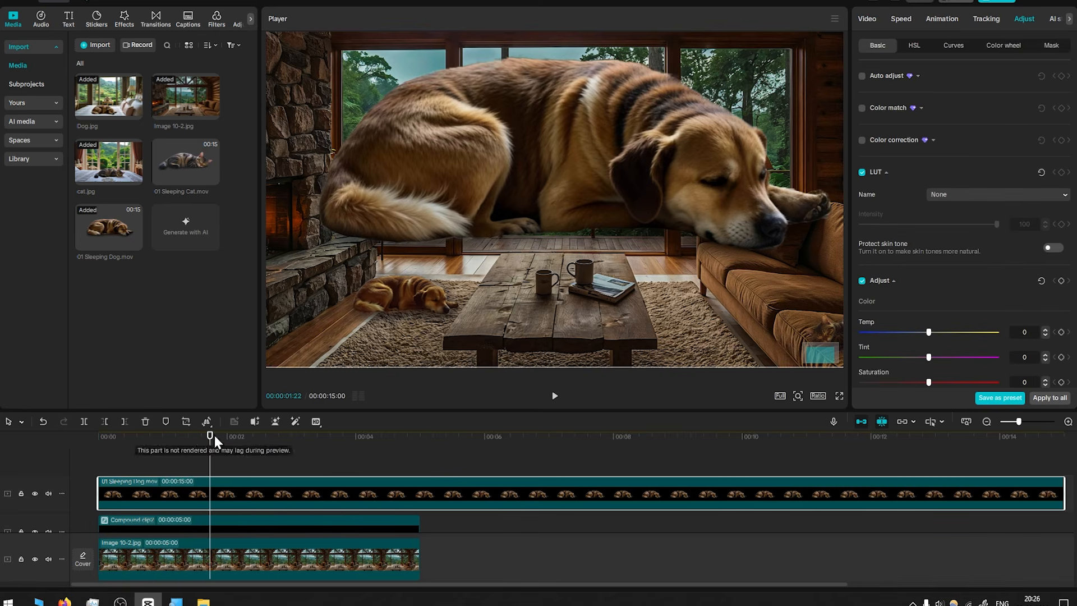
{"action": "left_click_drag", "start_coordinate": [213, 436], "coordinate": [181, 432]}
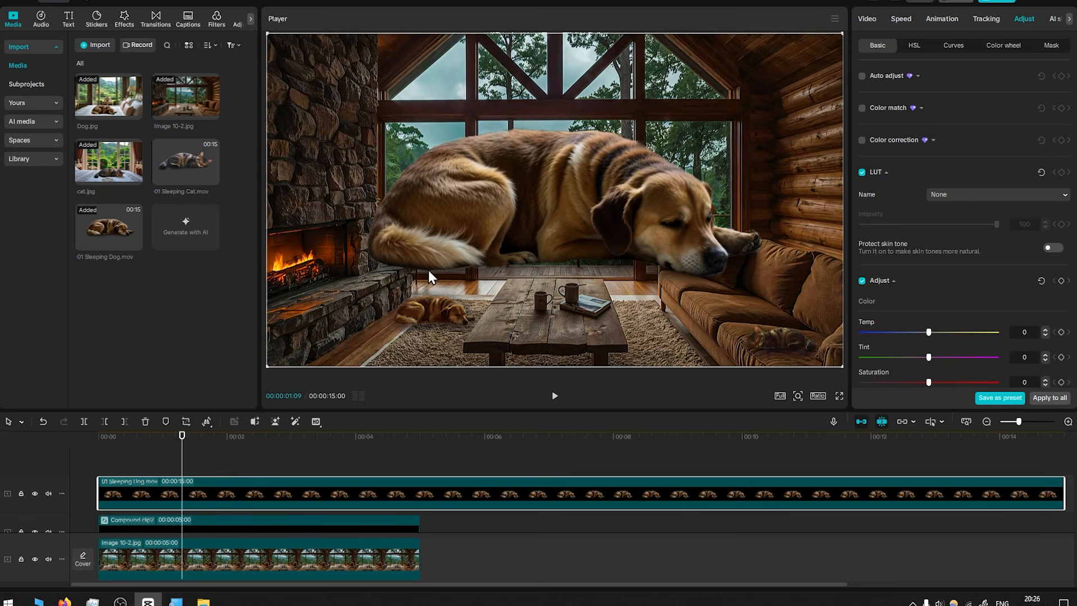
{"action": "left_click_drag", "start_coordinate": [179, 459], "coordinate": [324, 460]}
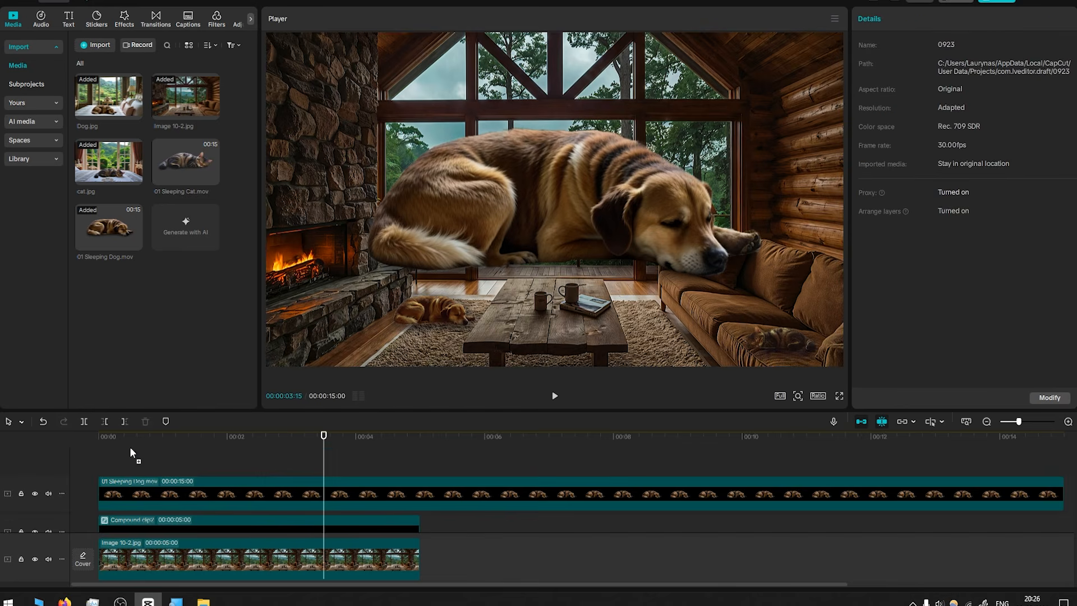
Add 01 Sleeping Cat.mov to the top track and hide the sleeping dog video's track
{"action": "left_click_drag", "start_coordinate": [130, 448], "coordinate": [98, 455]}
{"action": "left_click", "coordinate": [35, 493]}
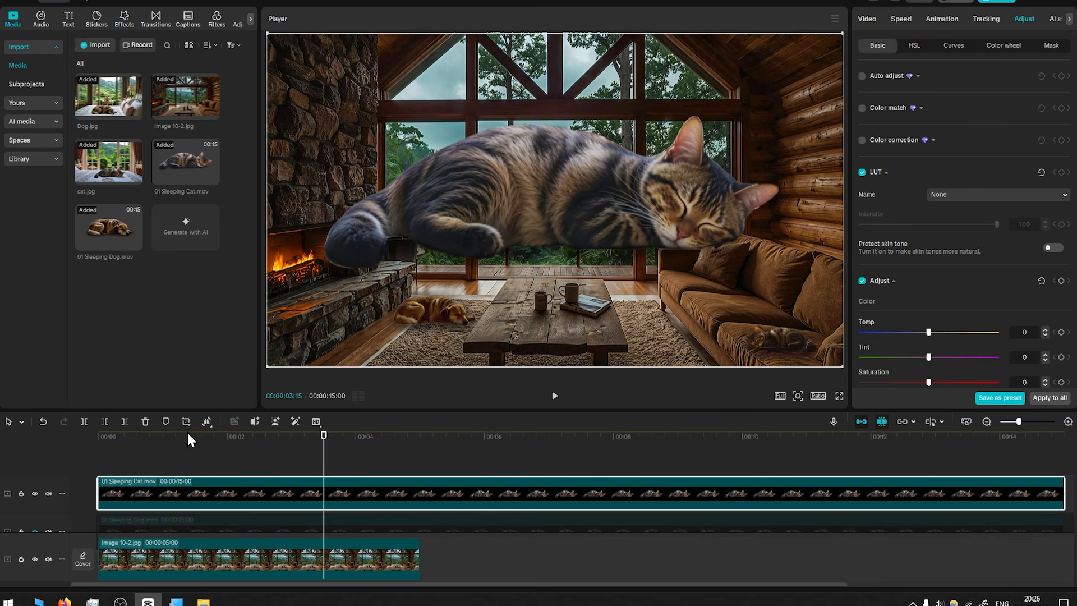
{"action": "left_click", "coordinate": [166, 442]}
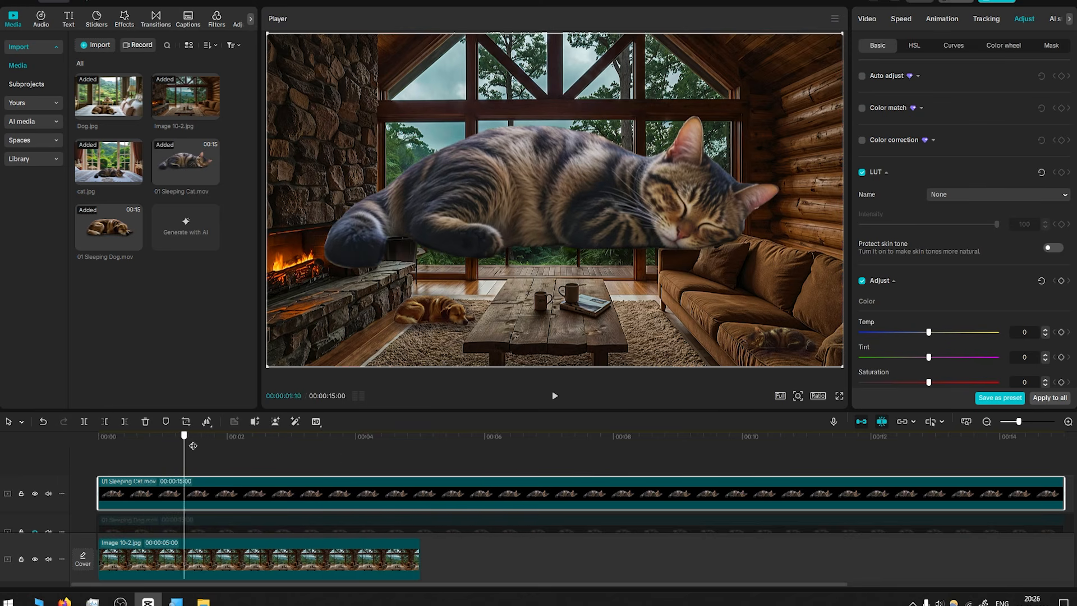